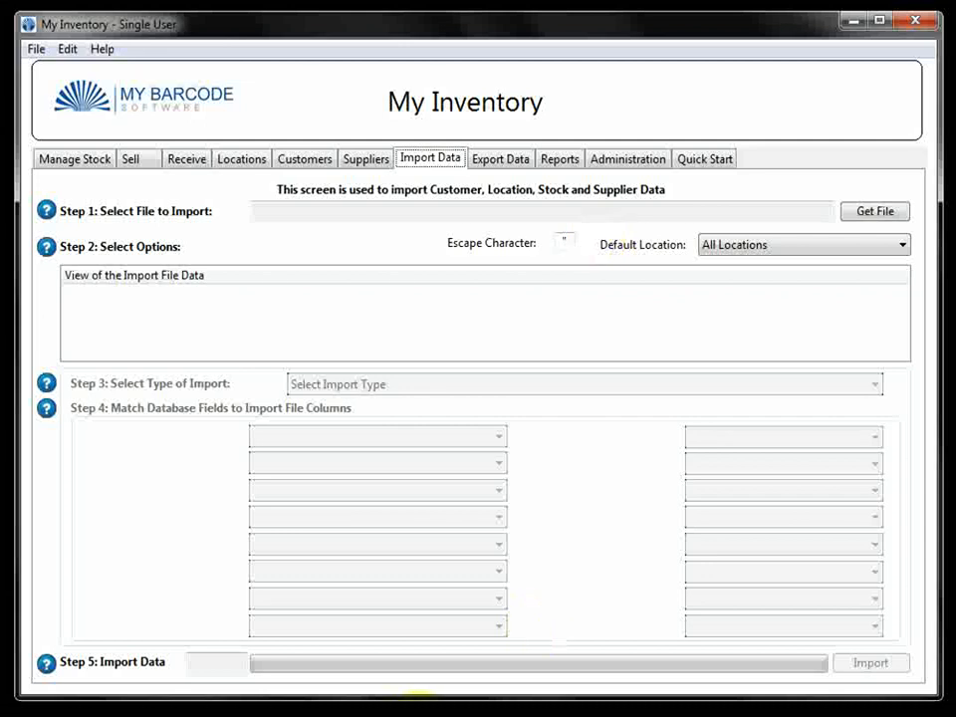
- Switch to Inventory.csv in Excel and examine its header row and all columns through Manufacturer
click(419, 711)
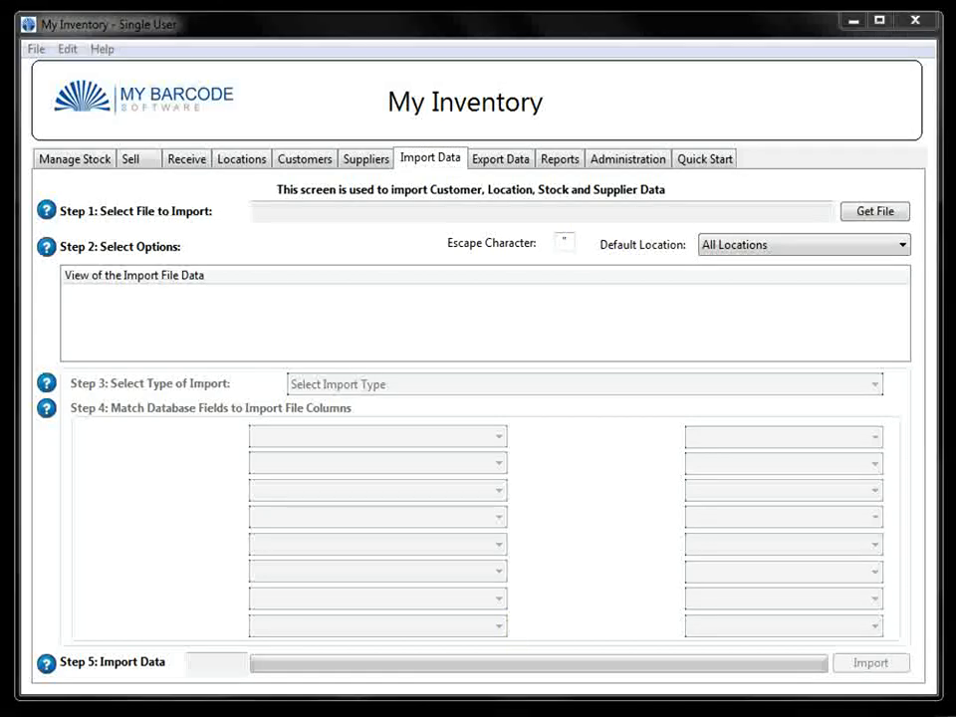
click(418, 712)
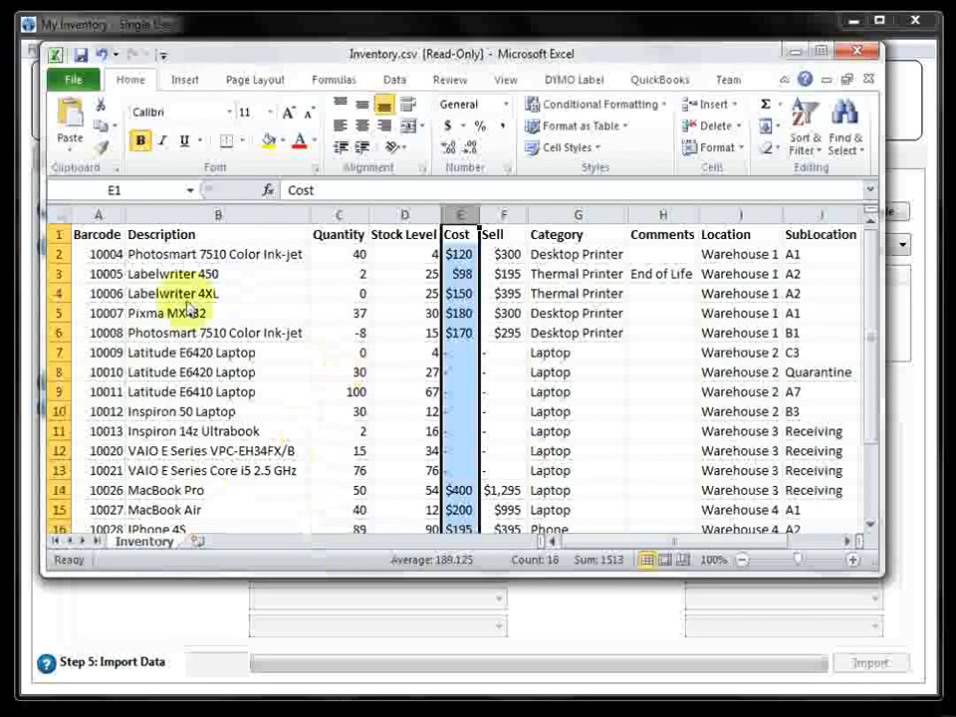
click(59, 235)
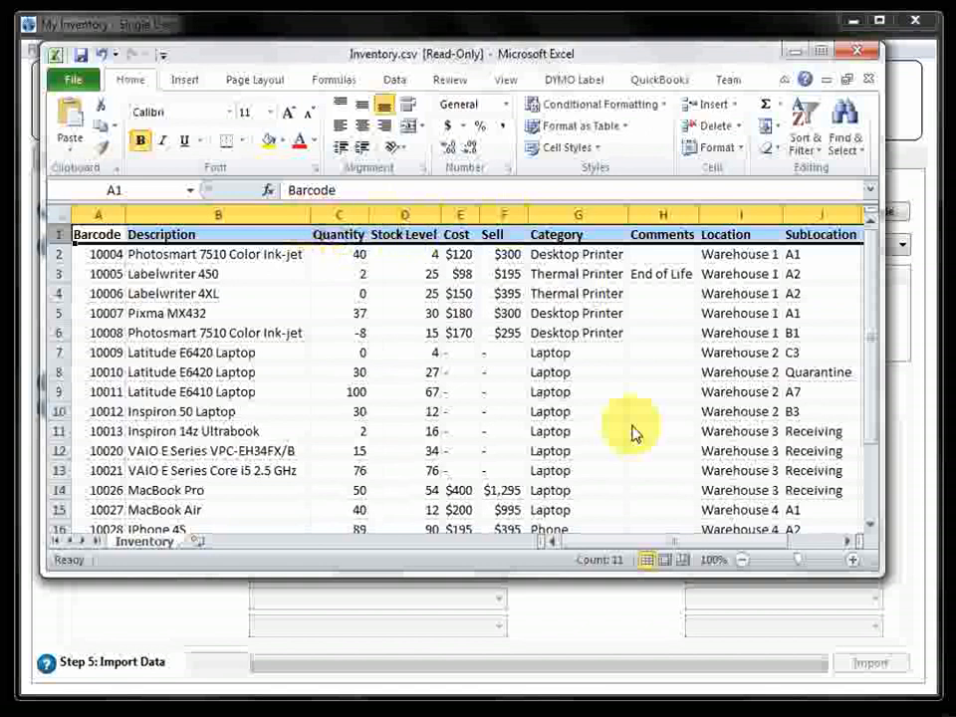
drag(689, 549, 749, 530)
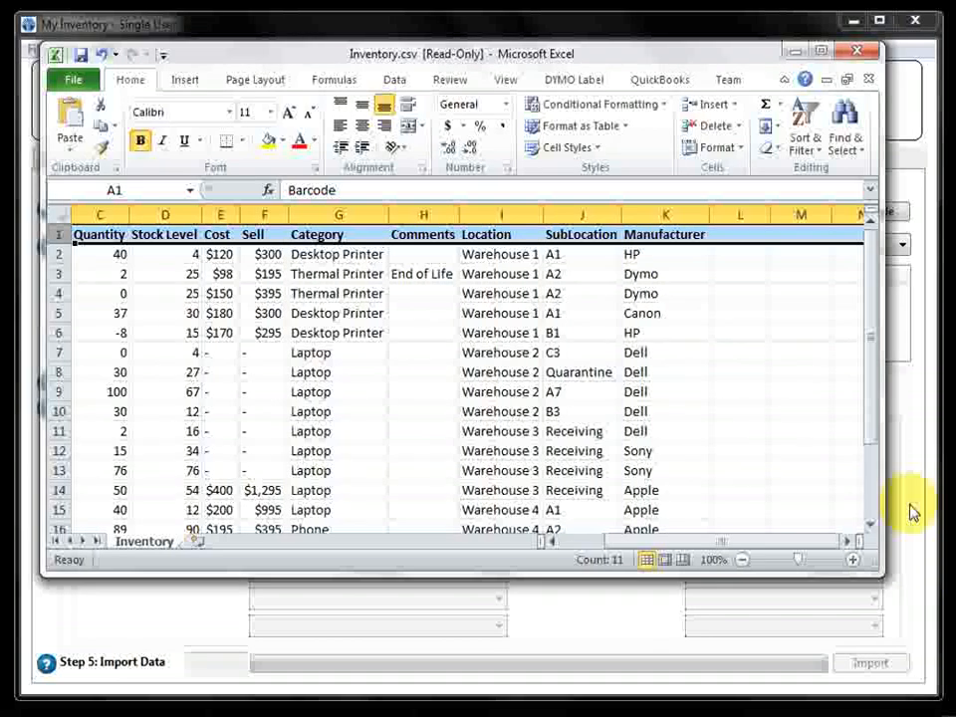
- Return to My Inventory, load Inventory.csv as the import file and set the import type to Stock Import
click(933, 622)
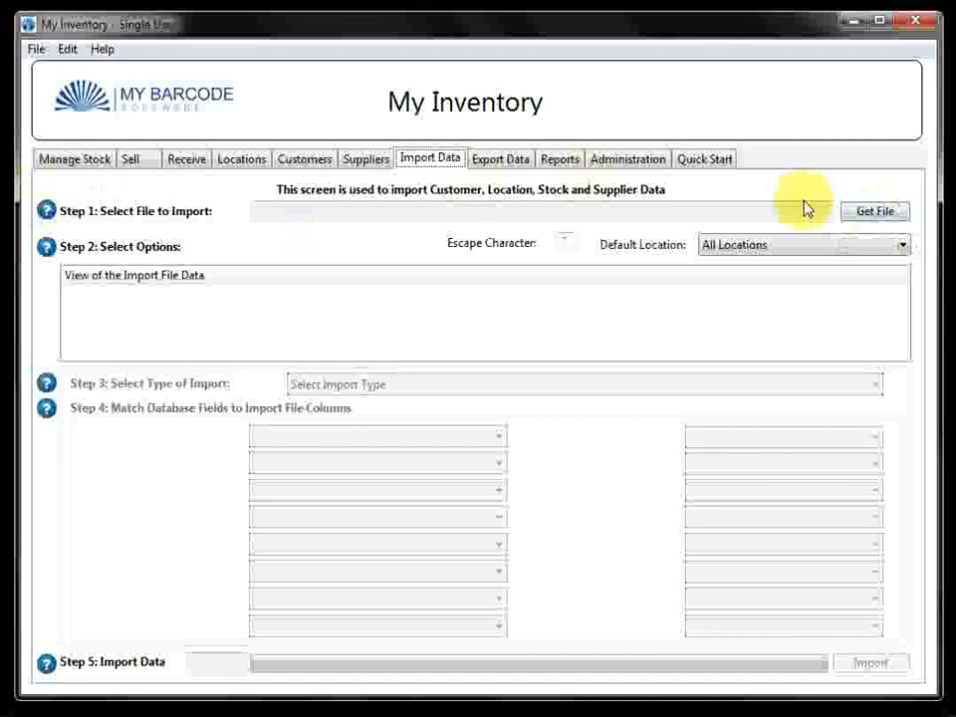
click(866, 212)
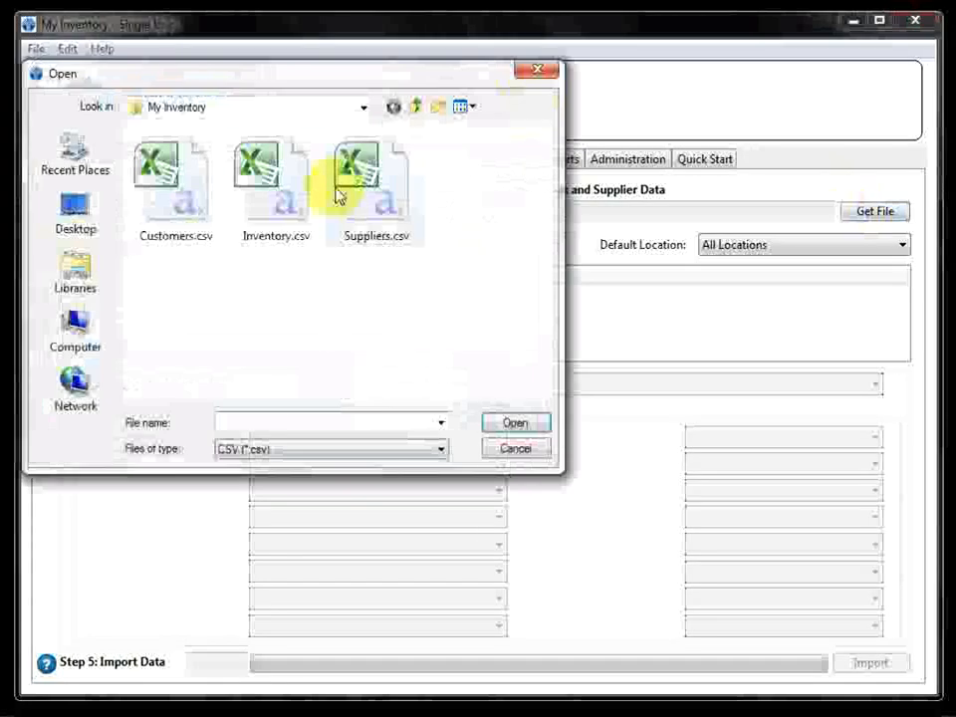
click(285, 210)
double_click(284, 206)
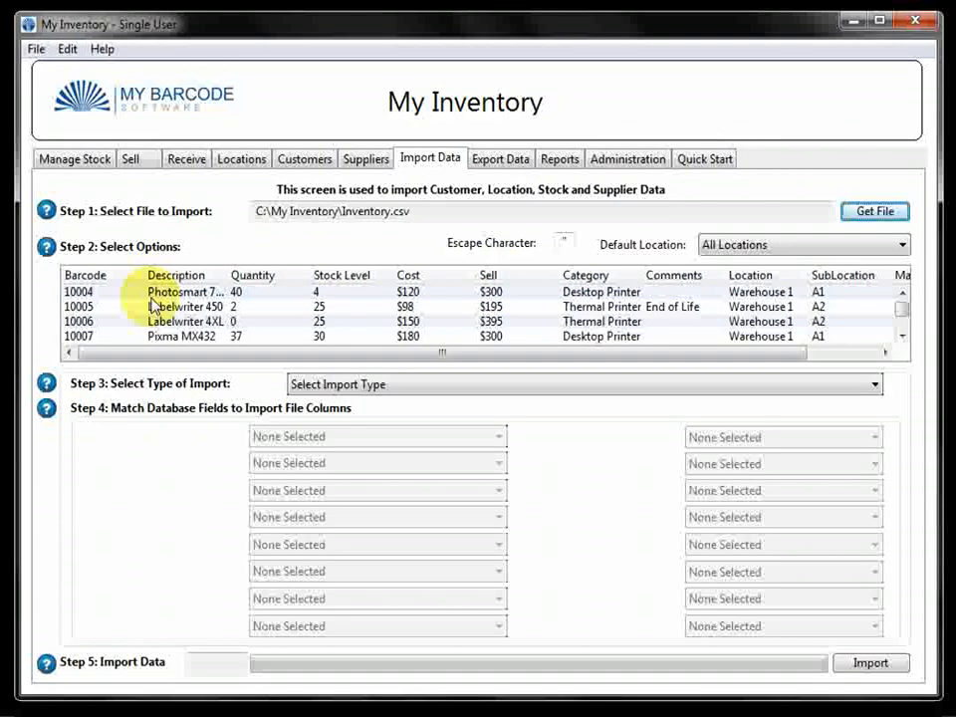
click(394, 386)
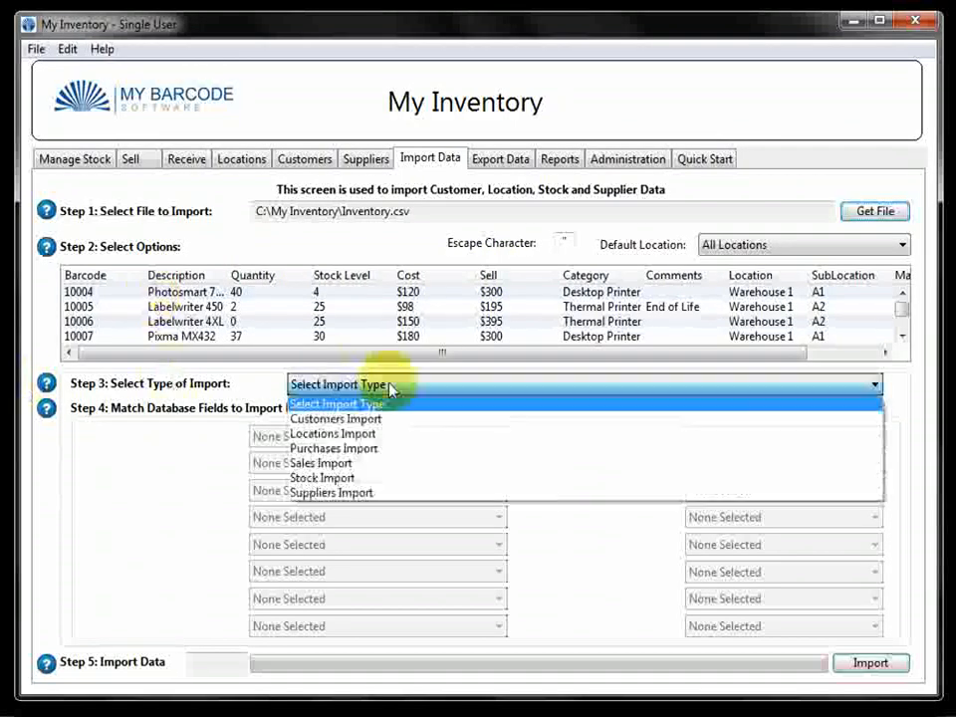
click(359, 479)
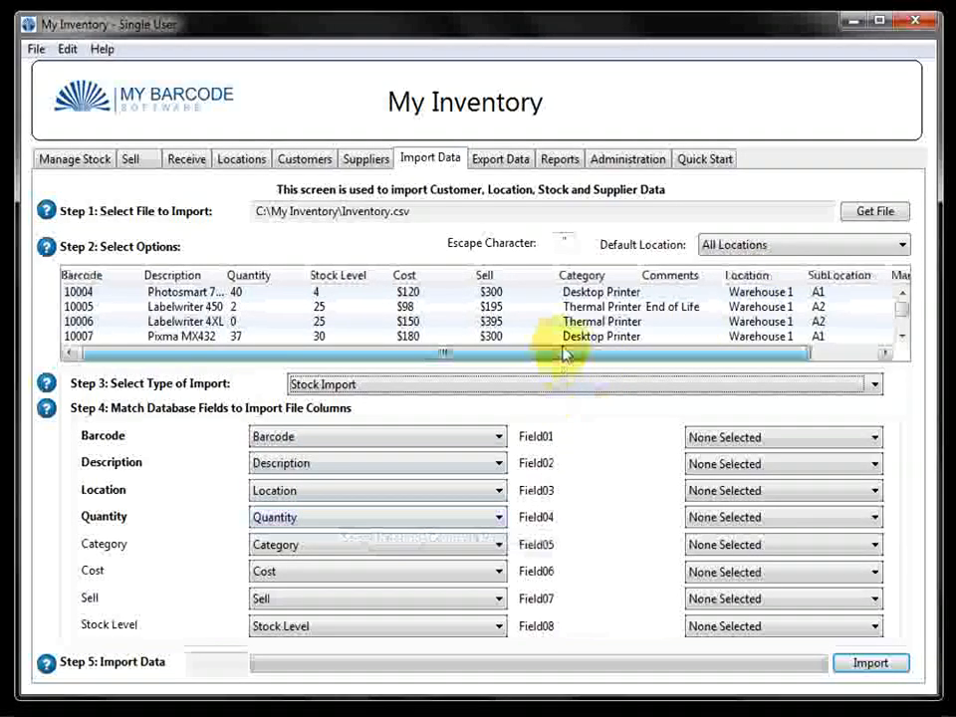
- Rename custom field Field01 as SubLocation and match it to the file's SubLocation column
drag(566, 353, 692, 344)
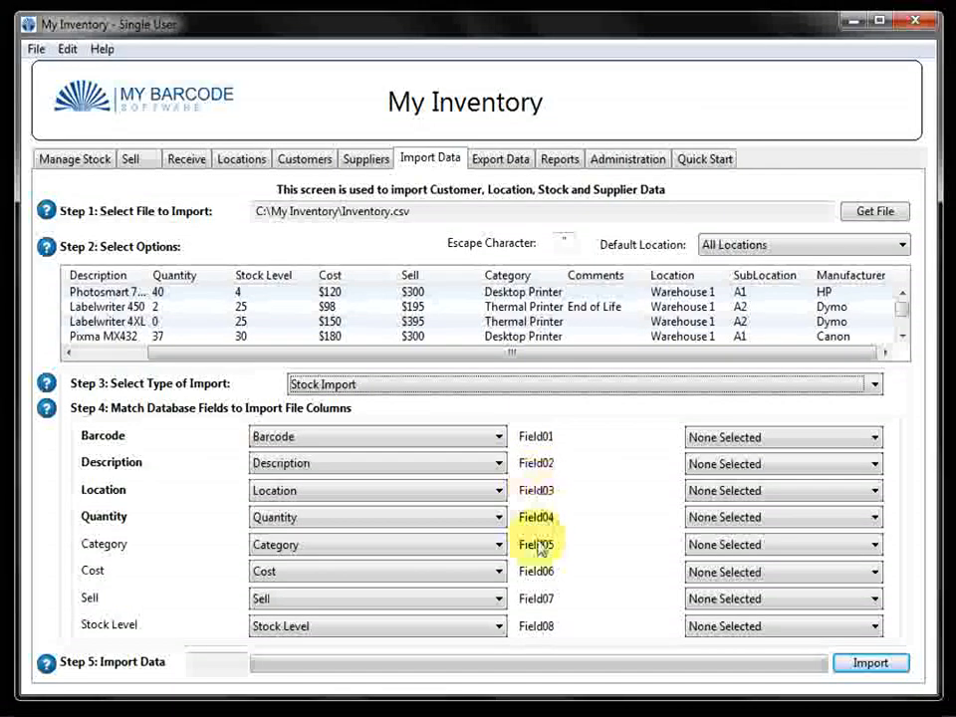
double_click(536, 438)
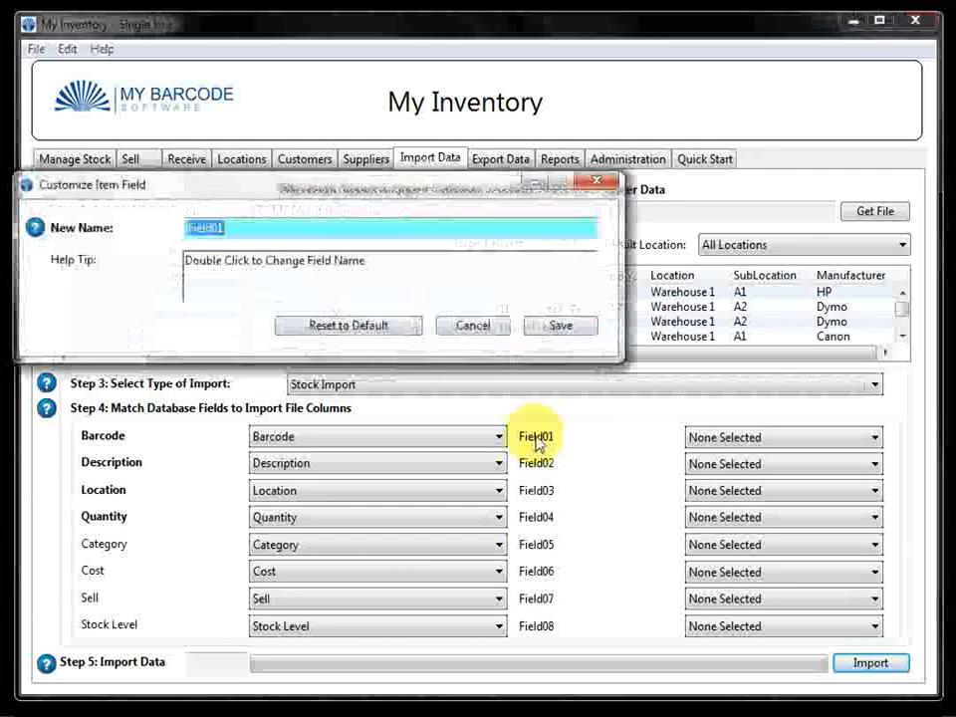
text(Su)
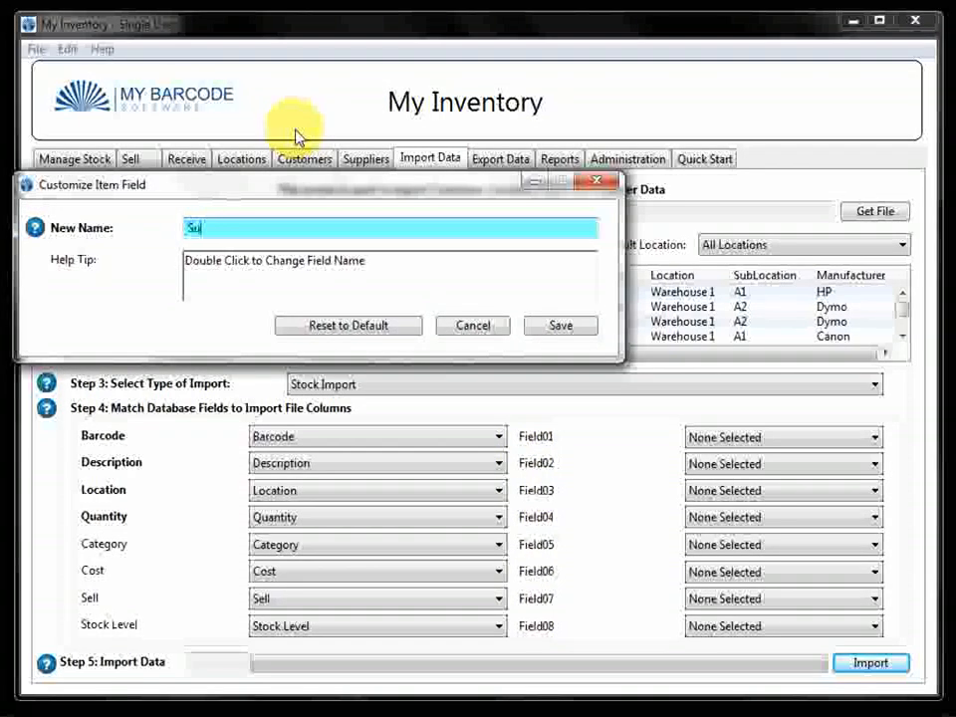
text(bLocation)
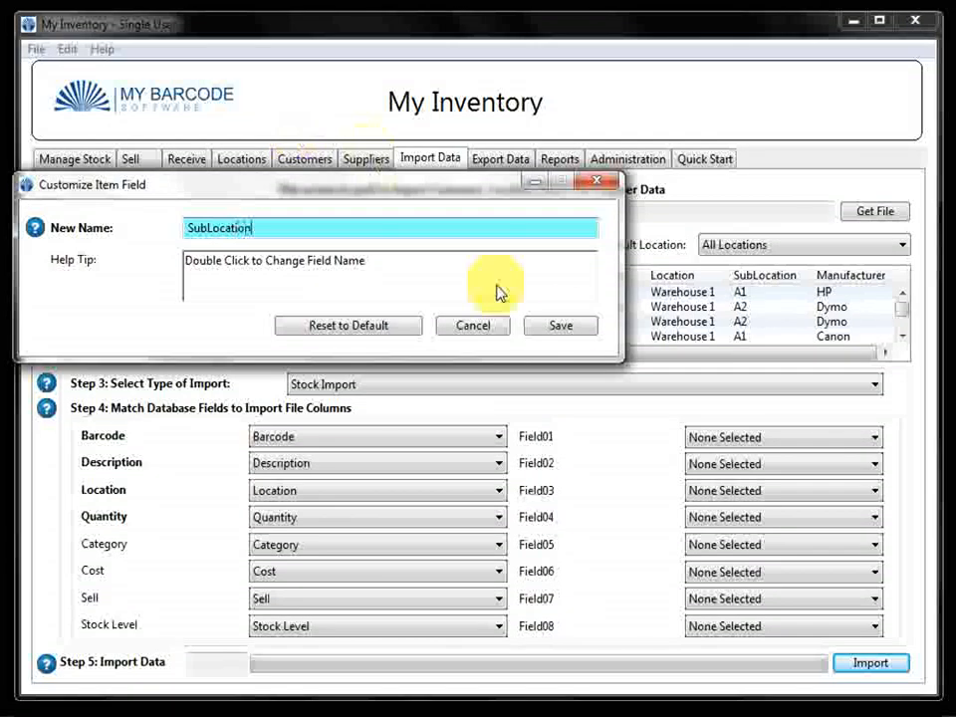
click(570, 329)
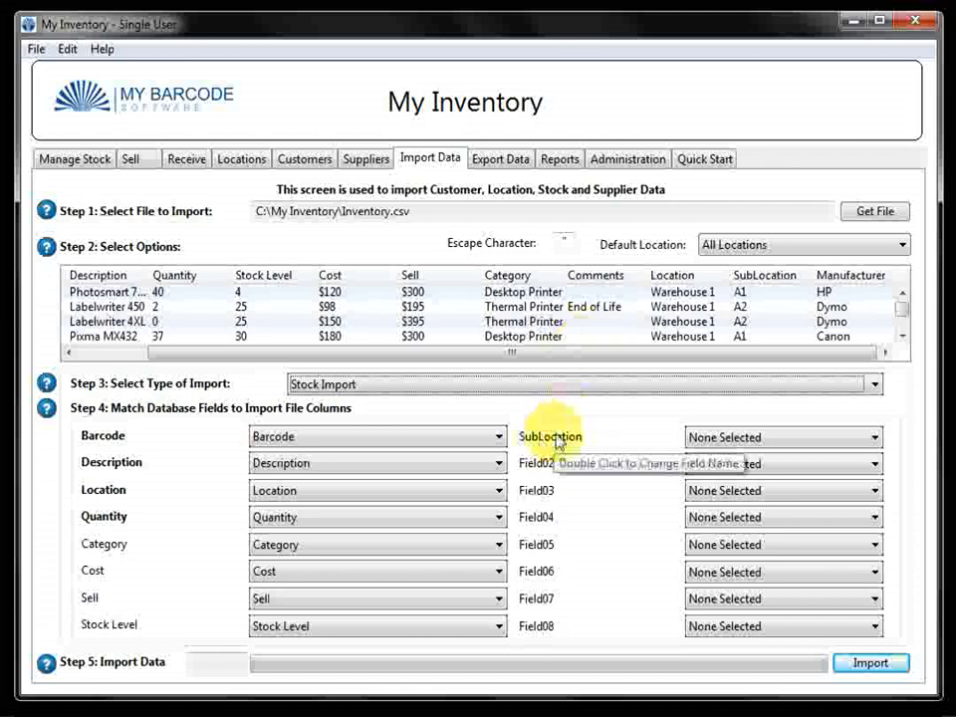
click(734, 439)
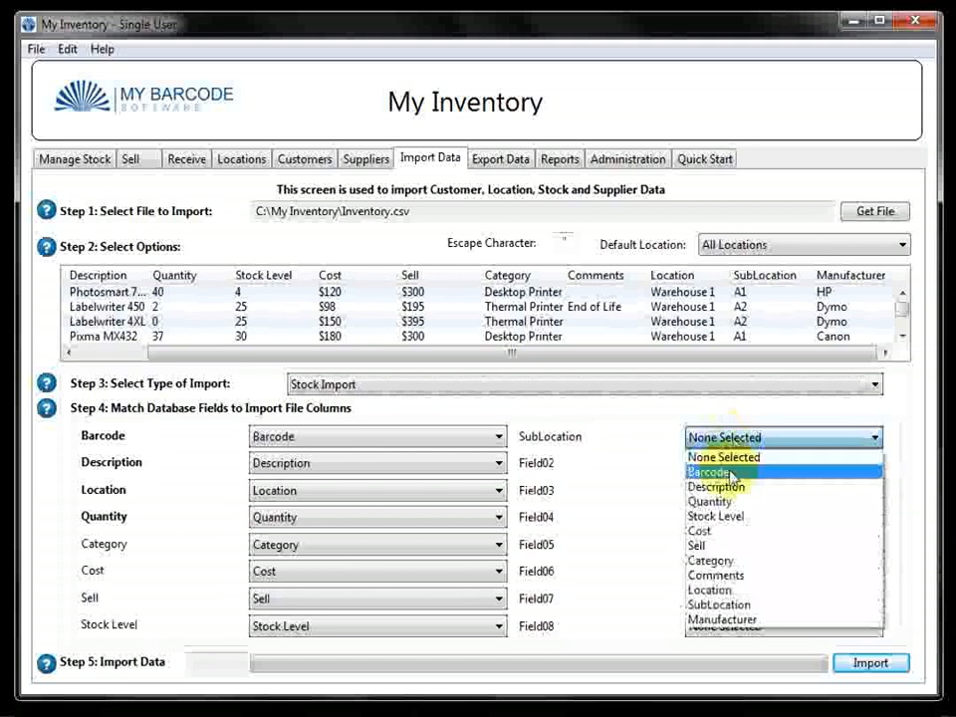
click(741, 605)
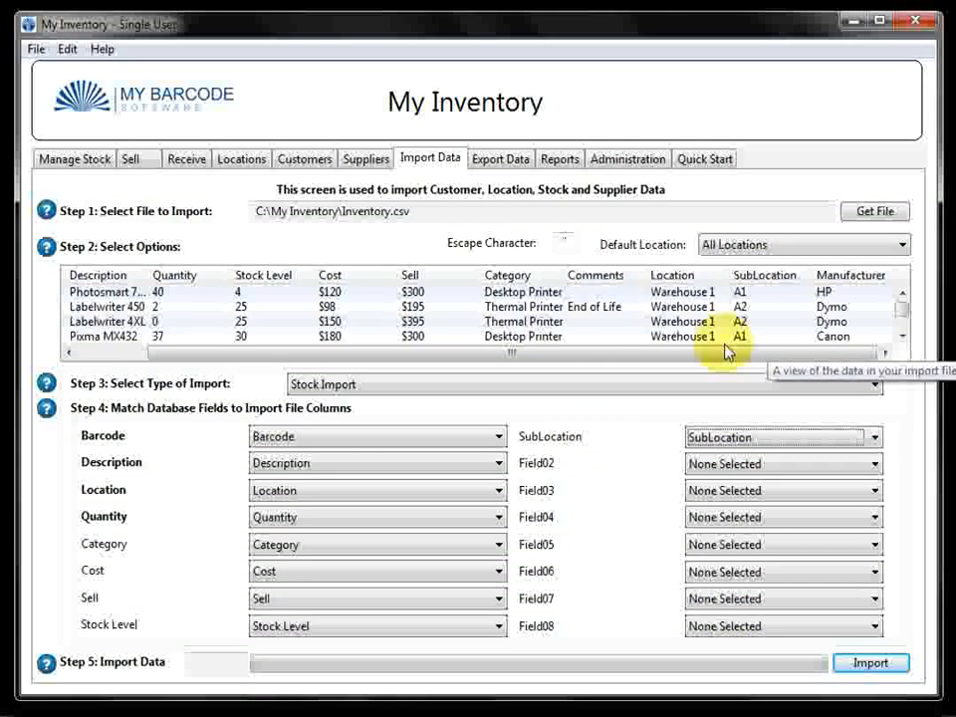
- Rename custom field Field02 as Manufacturer and match it to the file's Manufacturer column
double_click(543, 466)
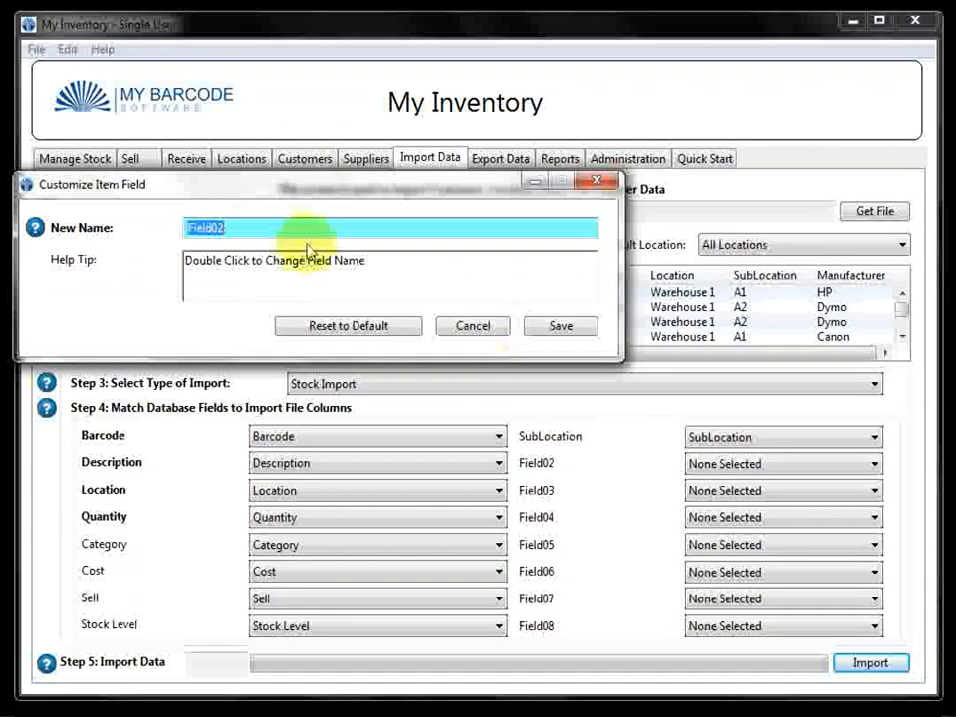
text(Manu)
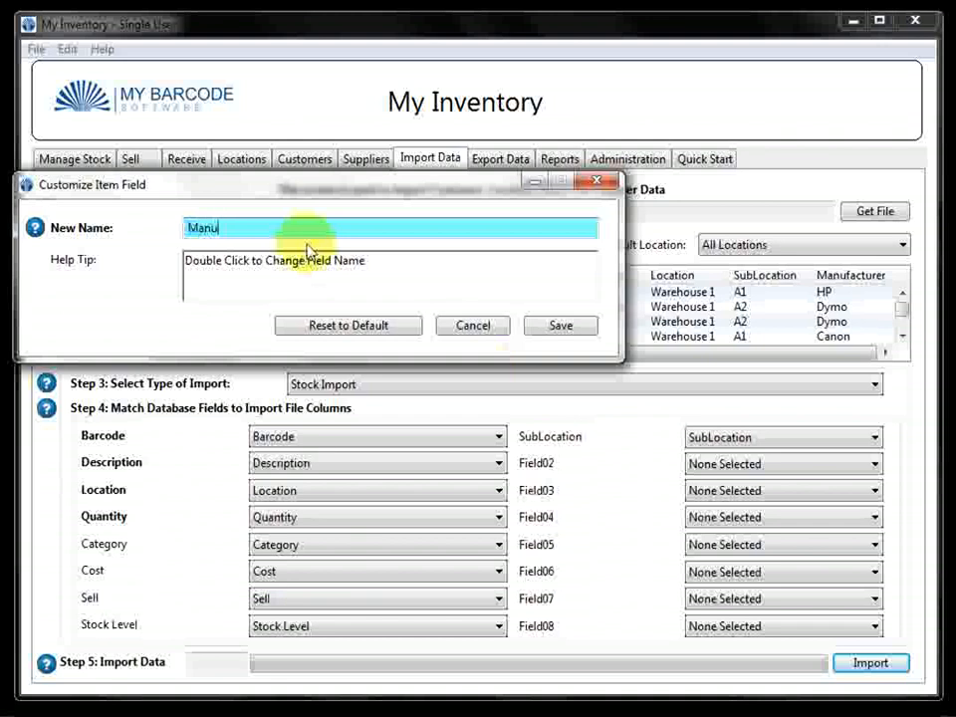
text(facturer)
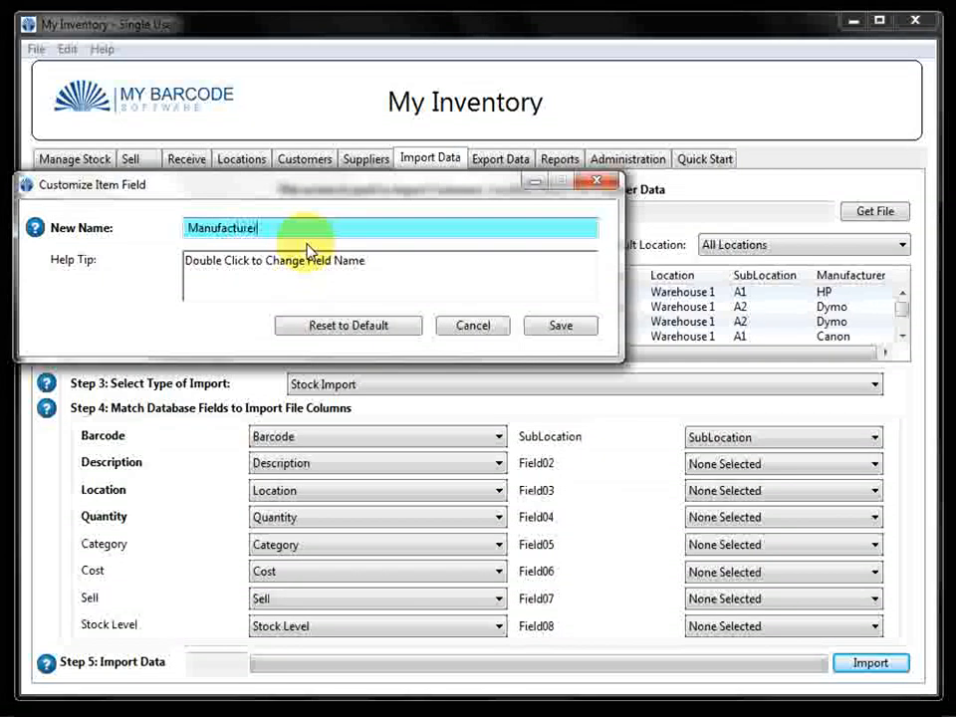
click(558, 327)
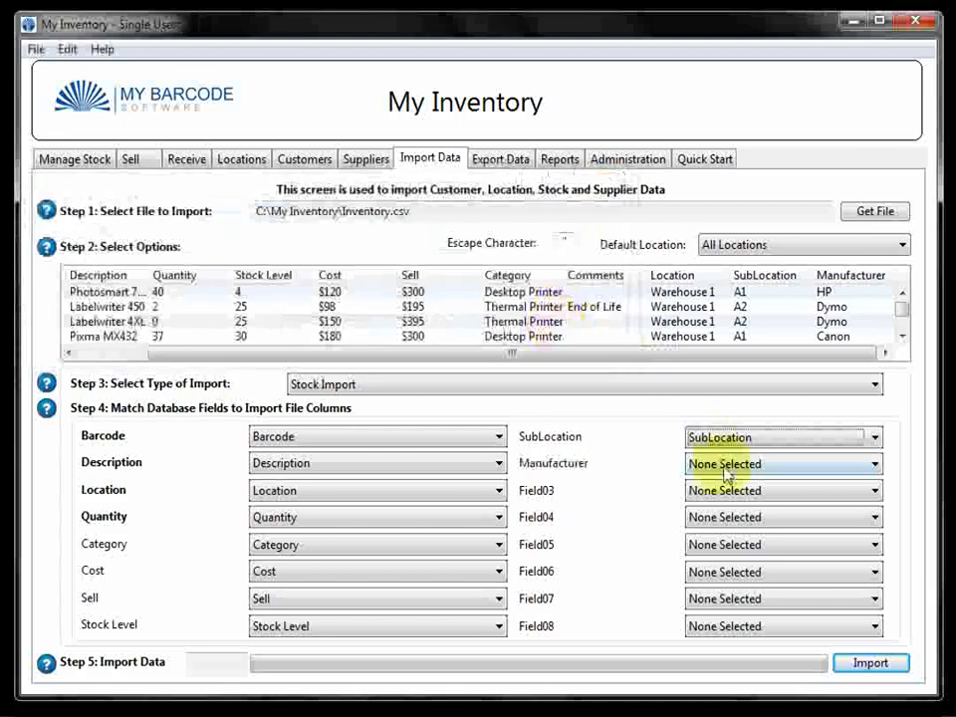
click(727, 475)
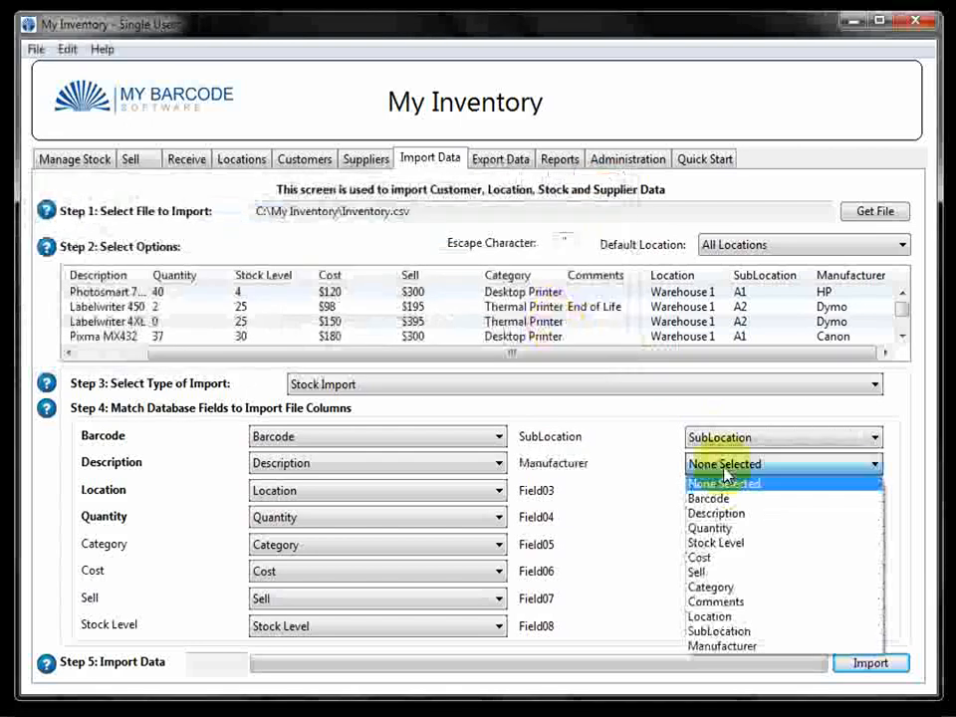
click(722, 646)
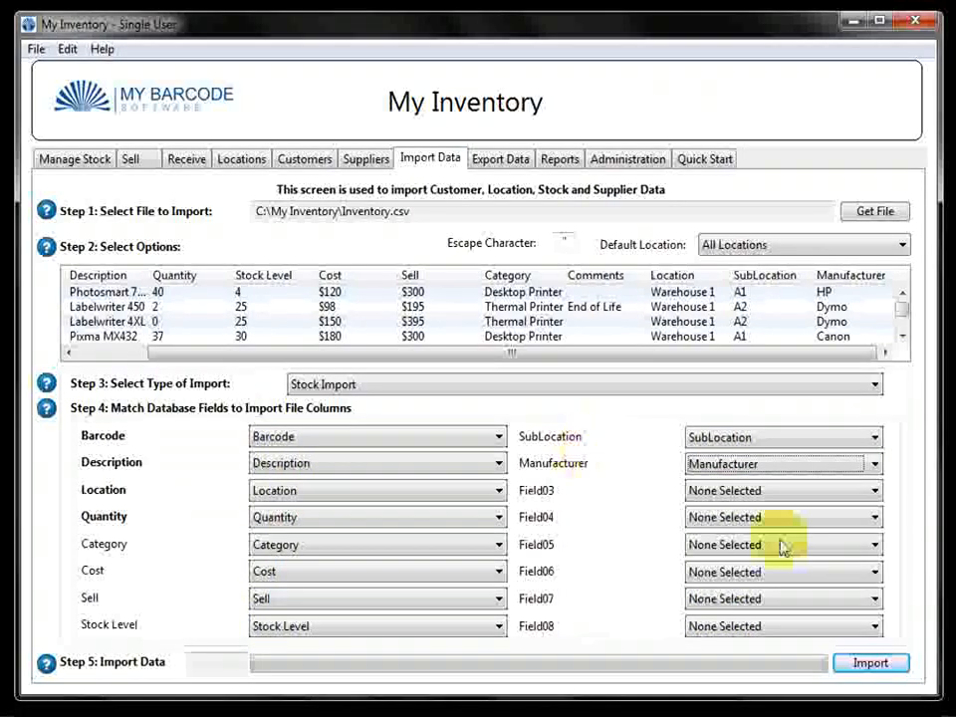
- Run the stock import and open the stock management screen
click(872, 667)
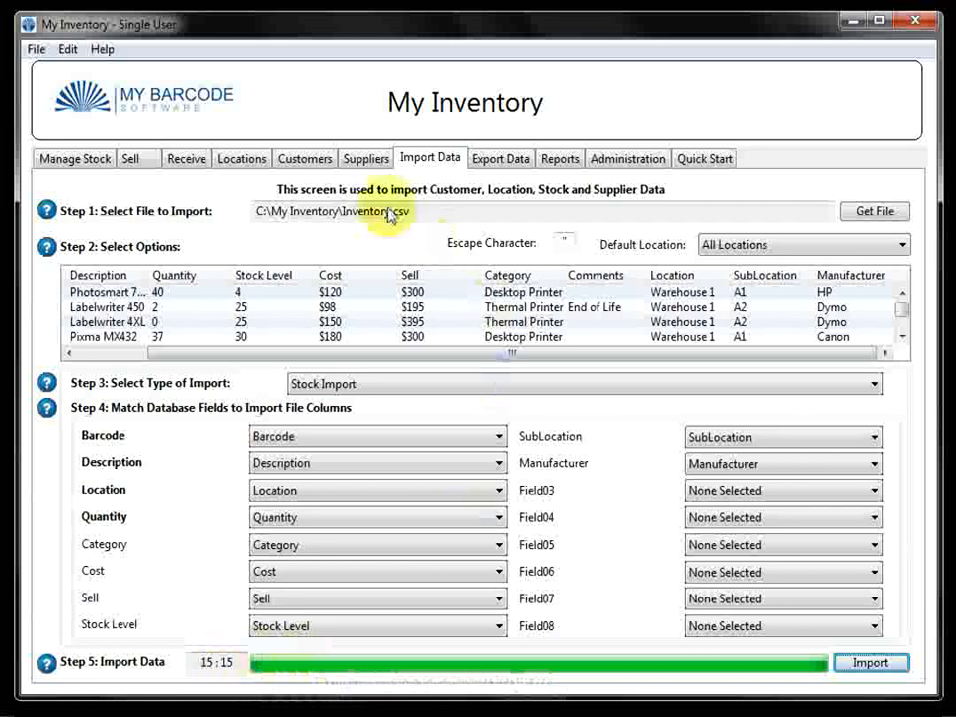
click(84, 162)
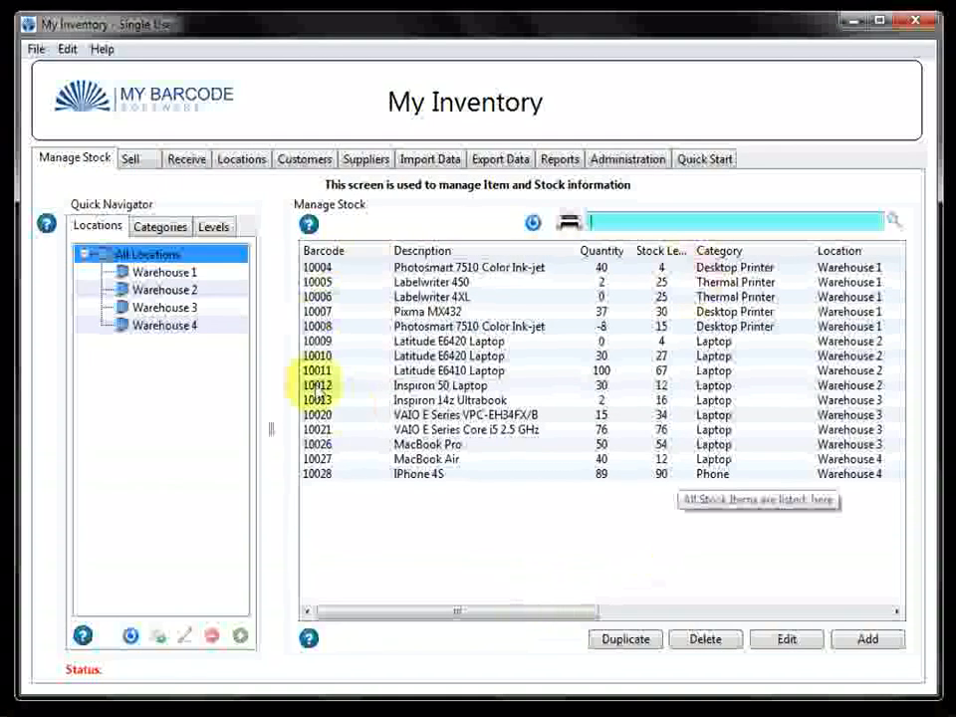
- Widen the SubLocation and Manufacturer columns of the stock list so their full headings fit
drag(402, 623, 527, 593)
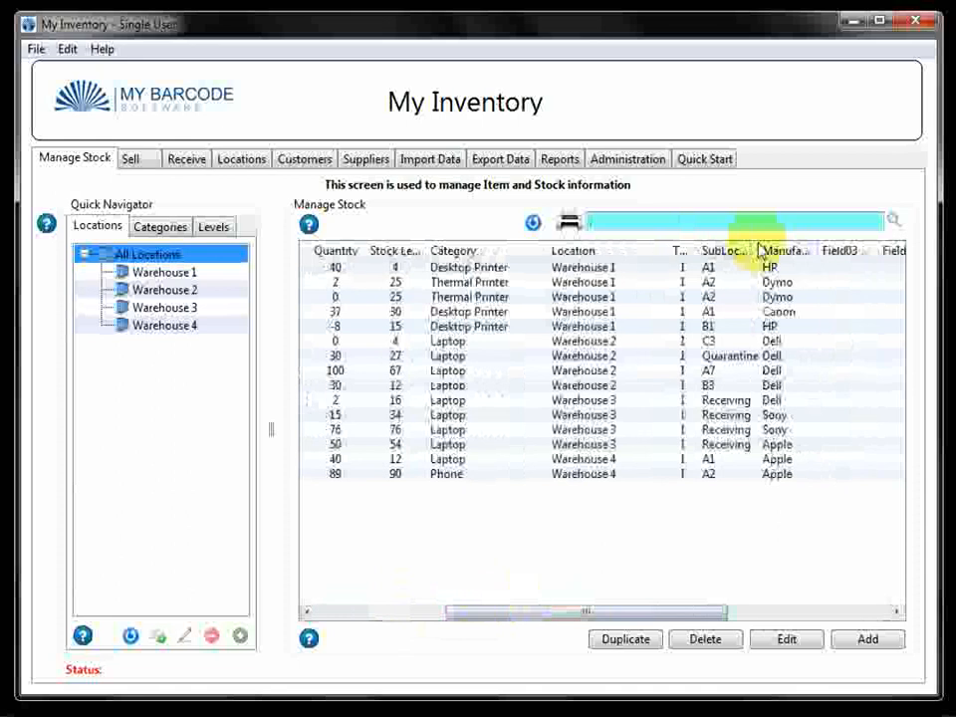
drag(759, 249, 773, 246)
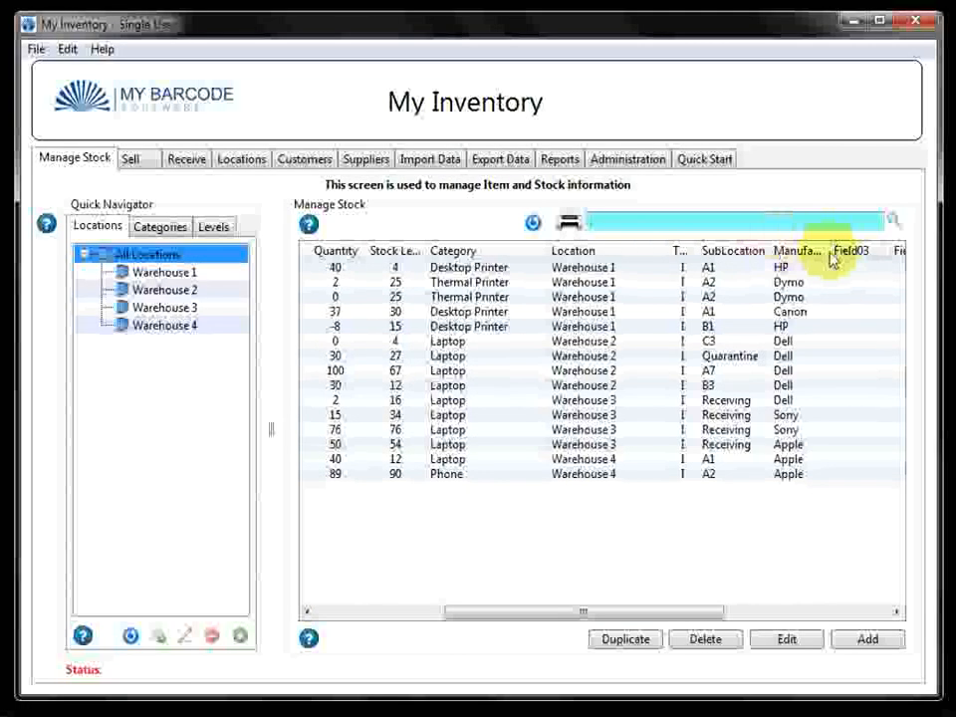
drag(831, 251, 854, 253)
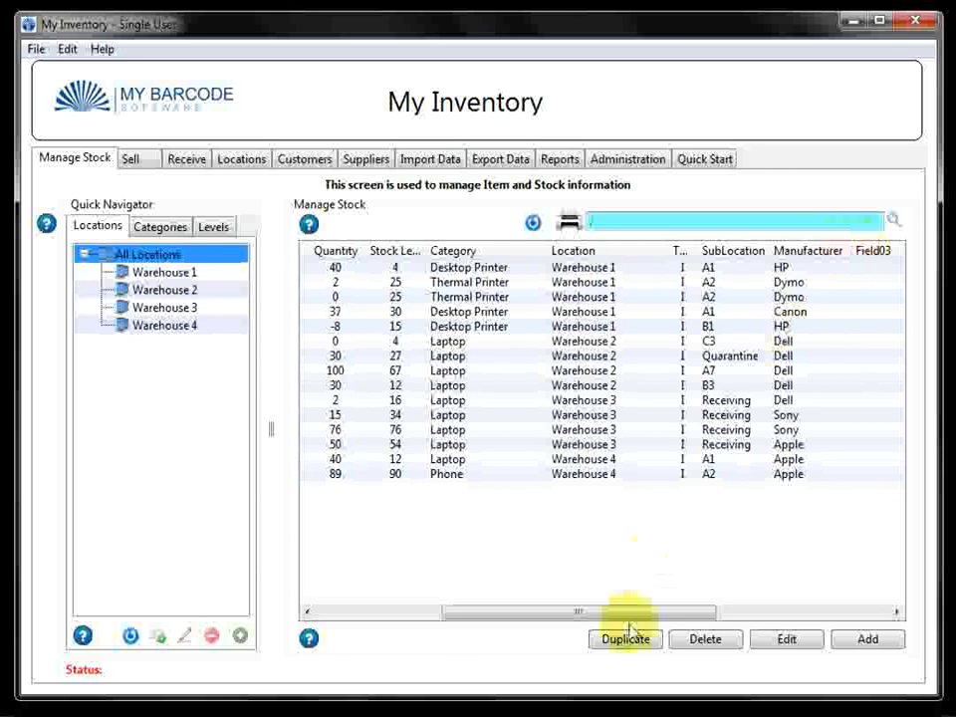
drag(627, 615, 439, 613)
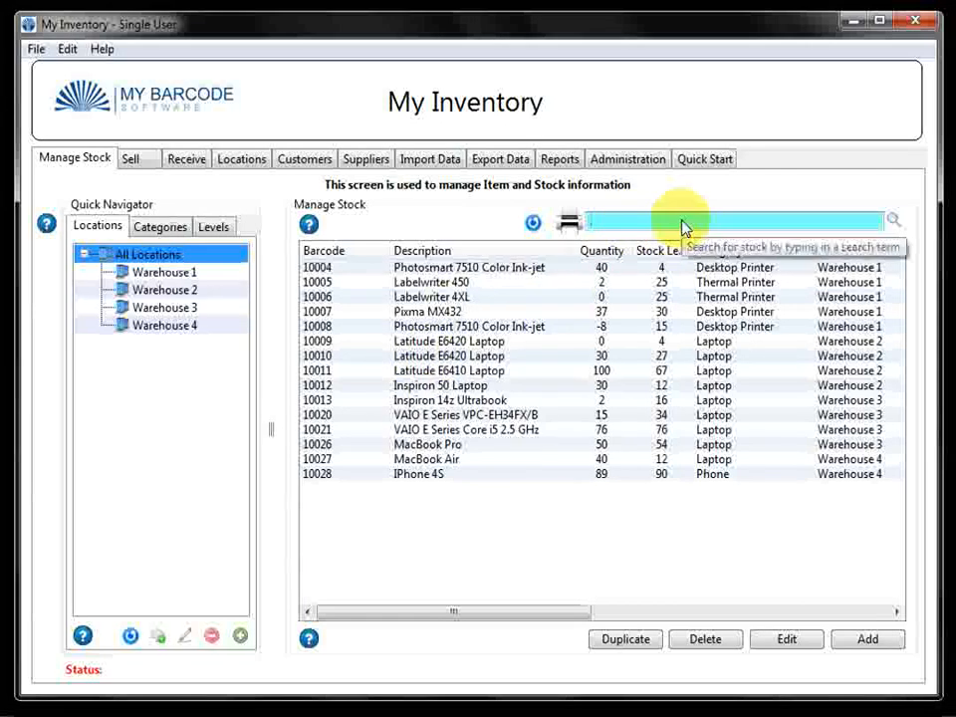
- Search the stock list for "lati" and clear the search
text(lati)
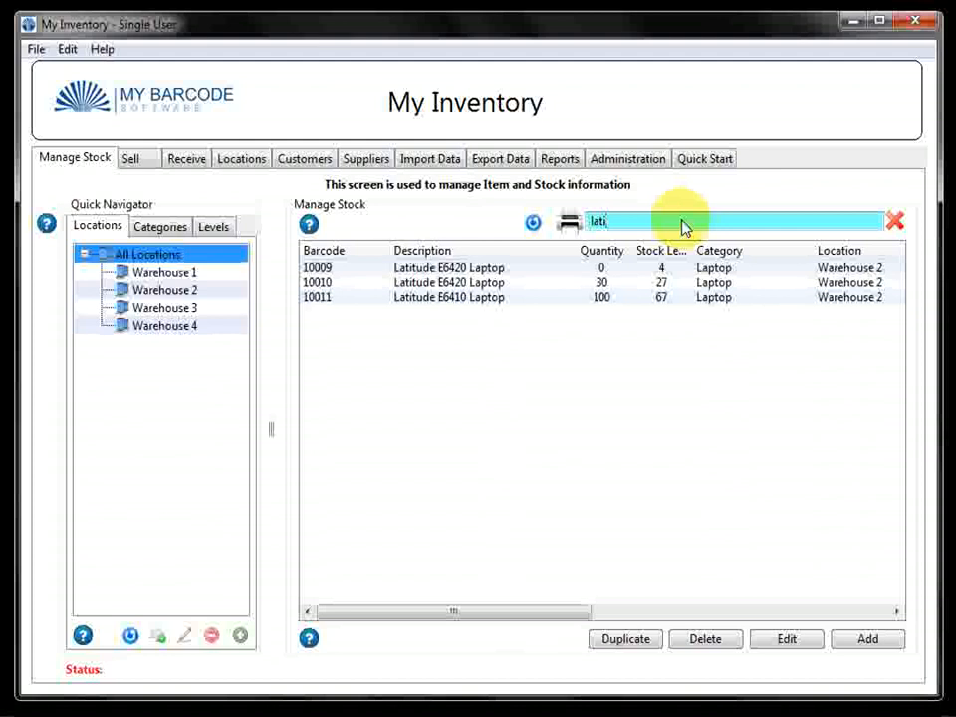
click(895, 225)
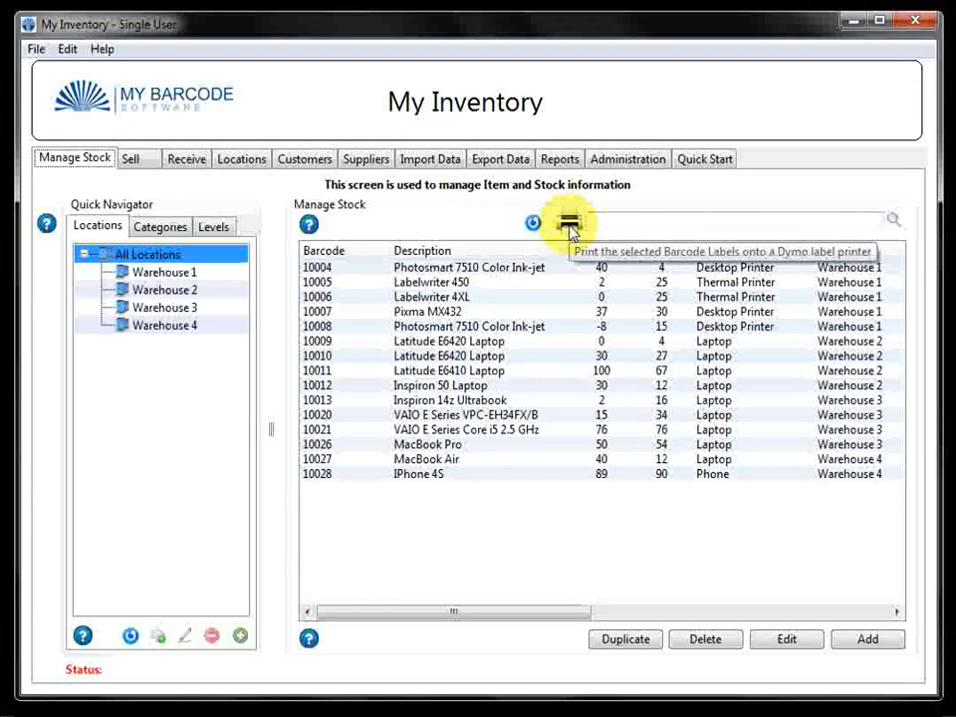
- Select stock items 10007 through 10009 as a group, and replace that selection with only item 10010
click(457, 357)
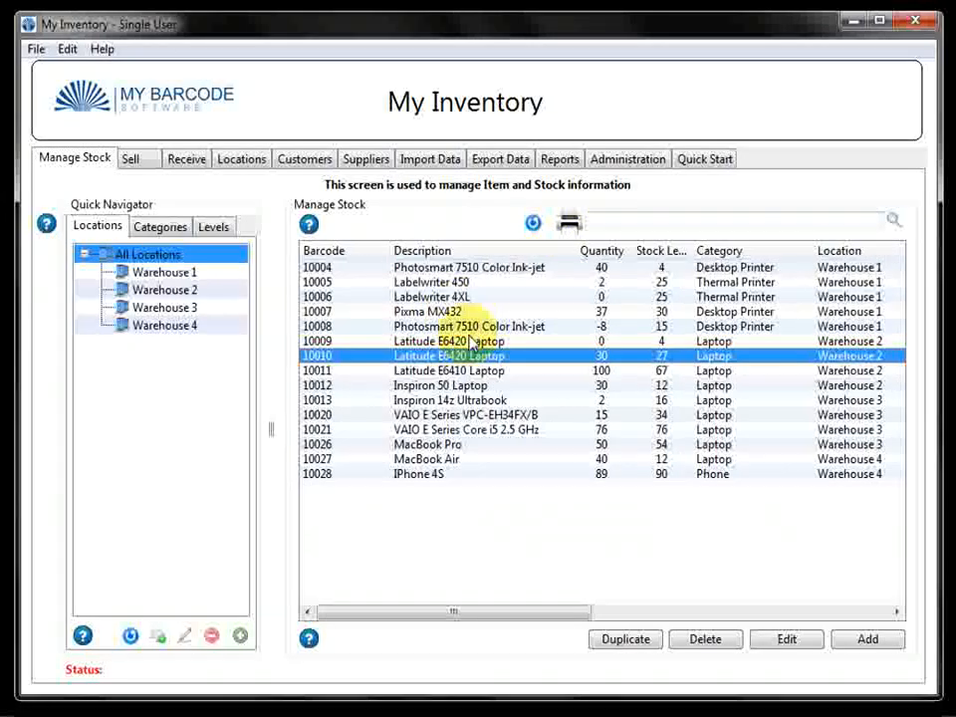
click(454, 315)
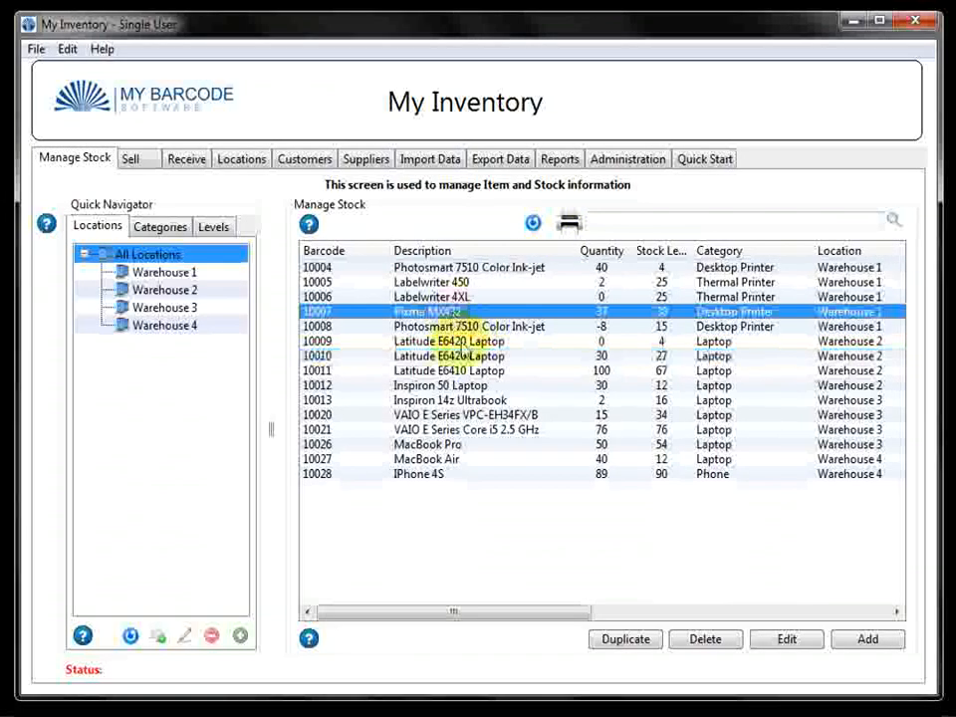
shift+click(460, 345)
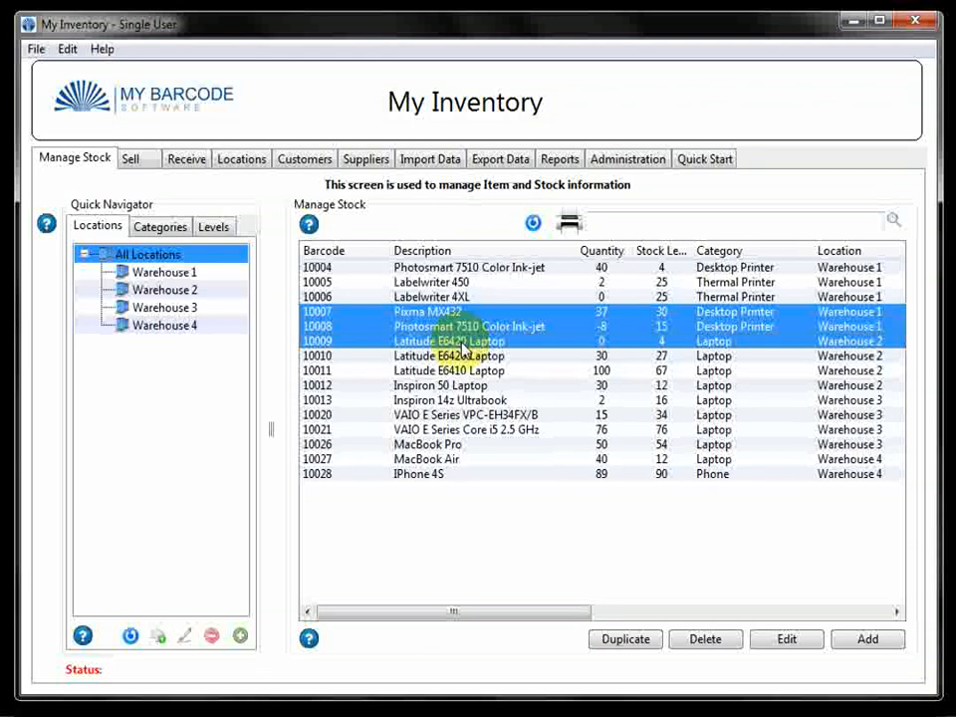
click(488, 356)
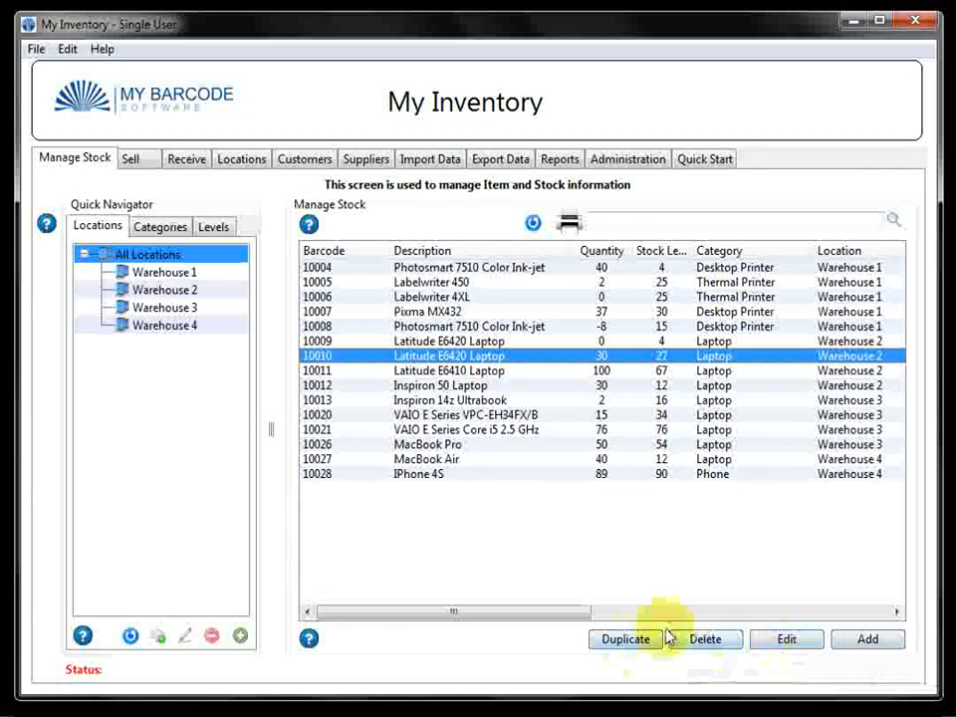
click(869, 641)
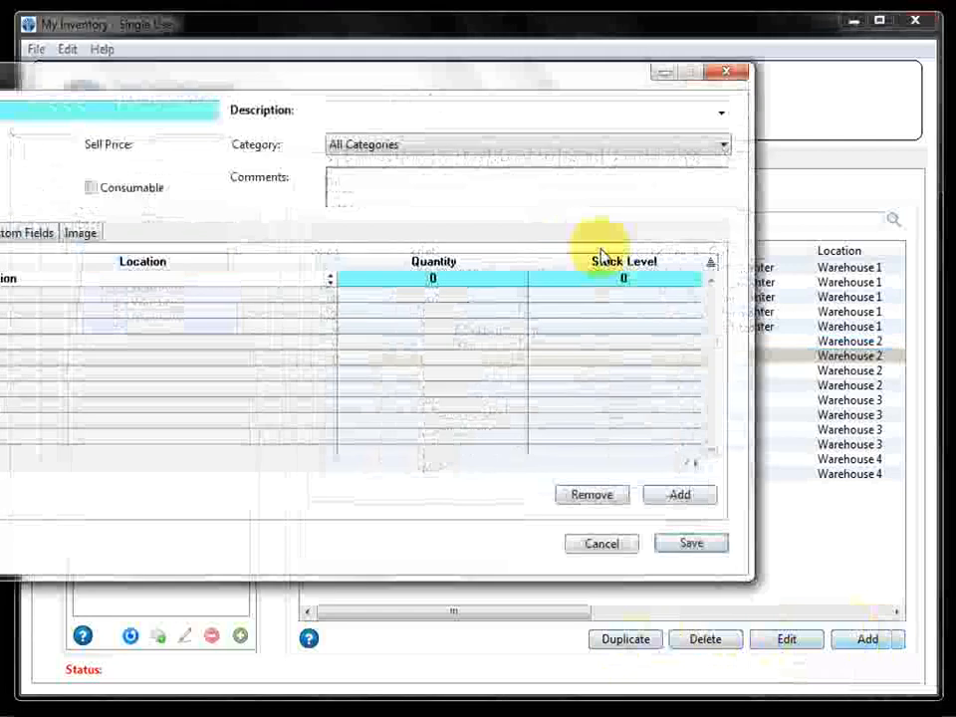
drag(308, 79, 476, 79)
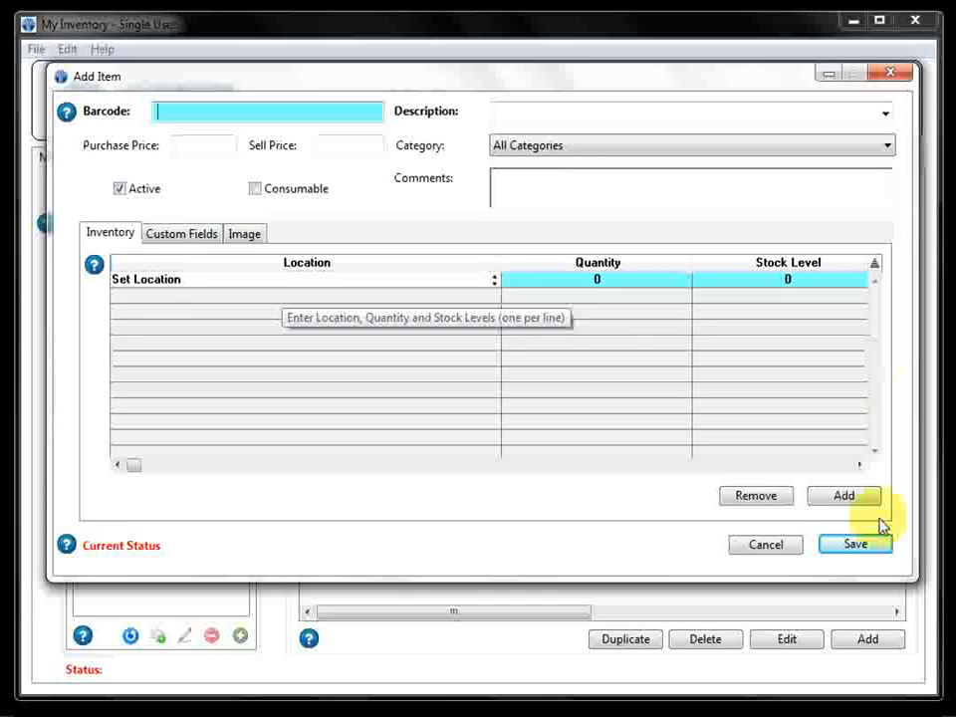
click(786, 550)
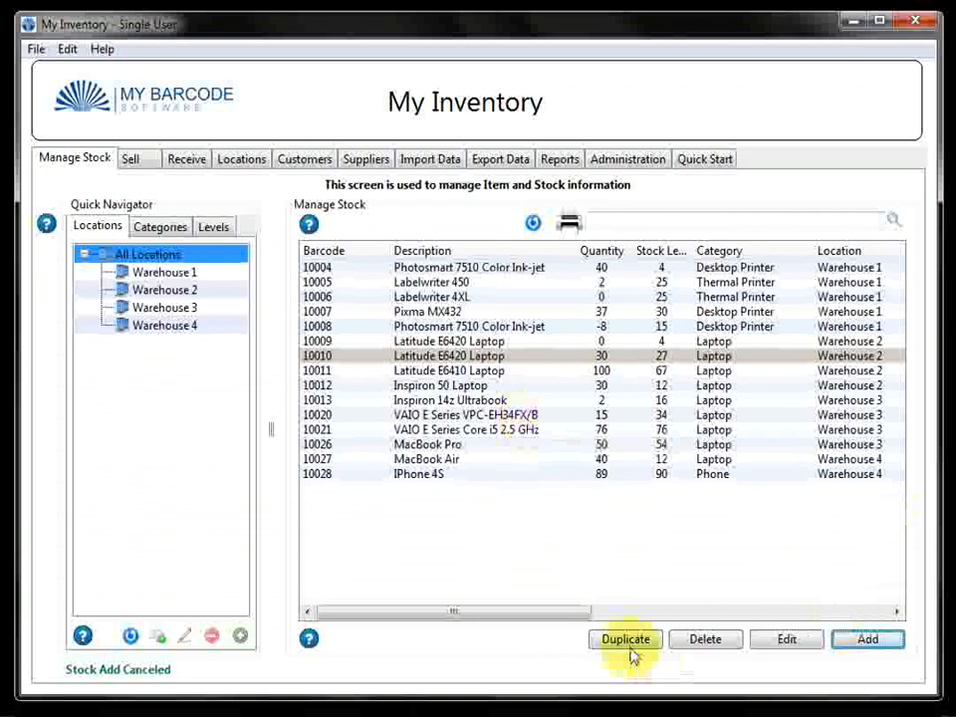
click(437, 357)
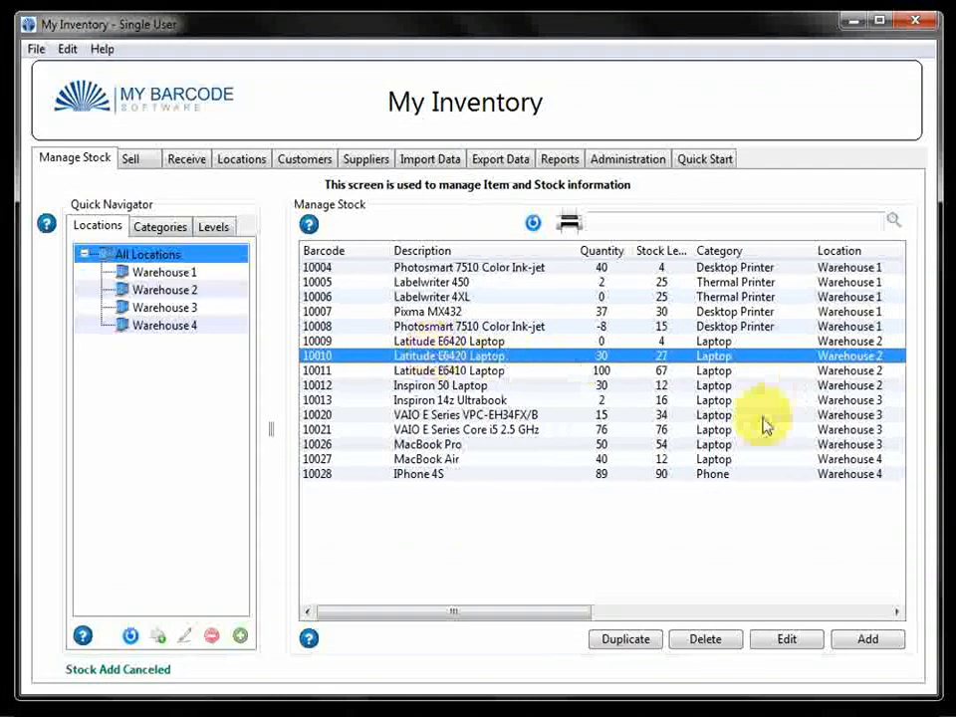
- Open stock item 10028, the IPhone 4S, for editing and look through its available descriptions
click(452, 476)
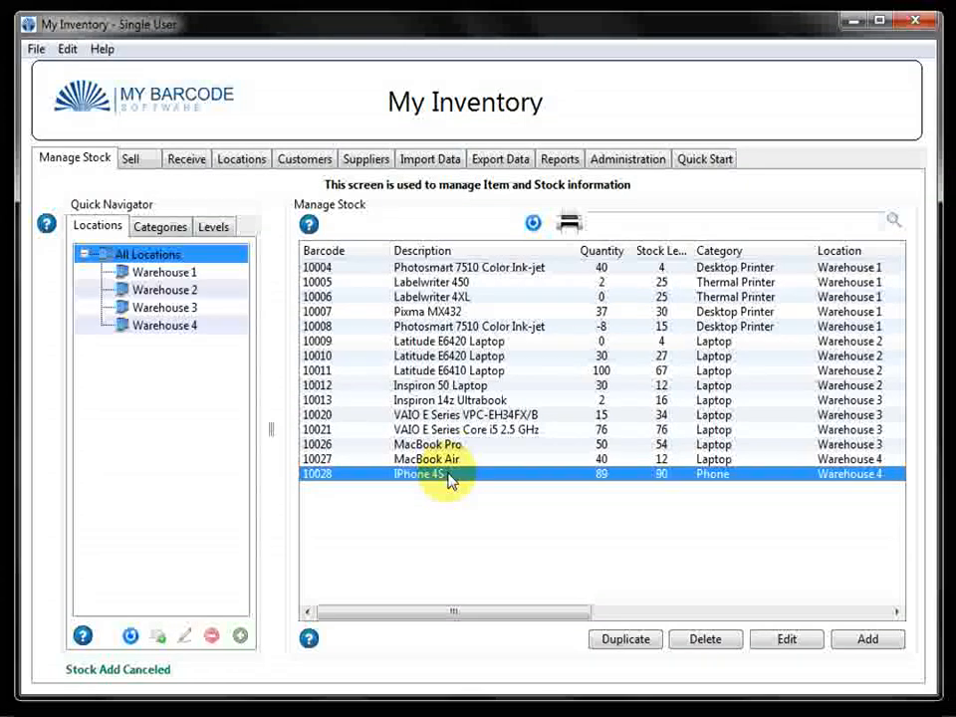
double_click(448, 476)
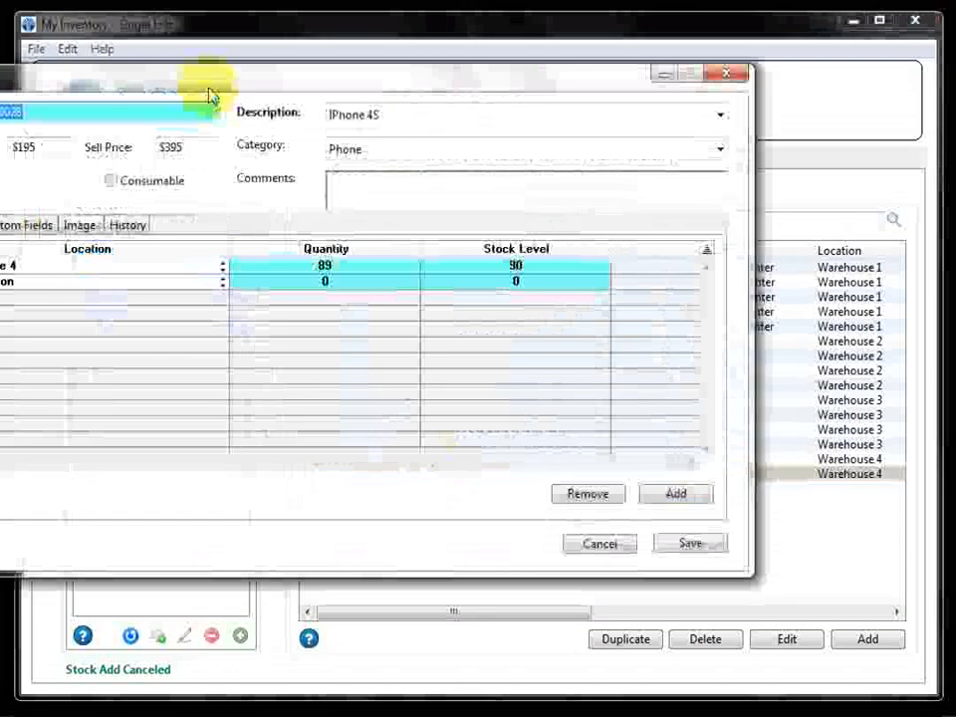
drag(210, 98, 396, 70)
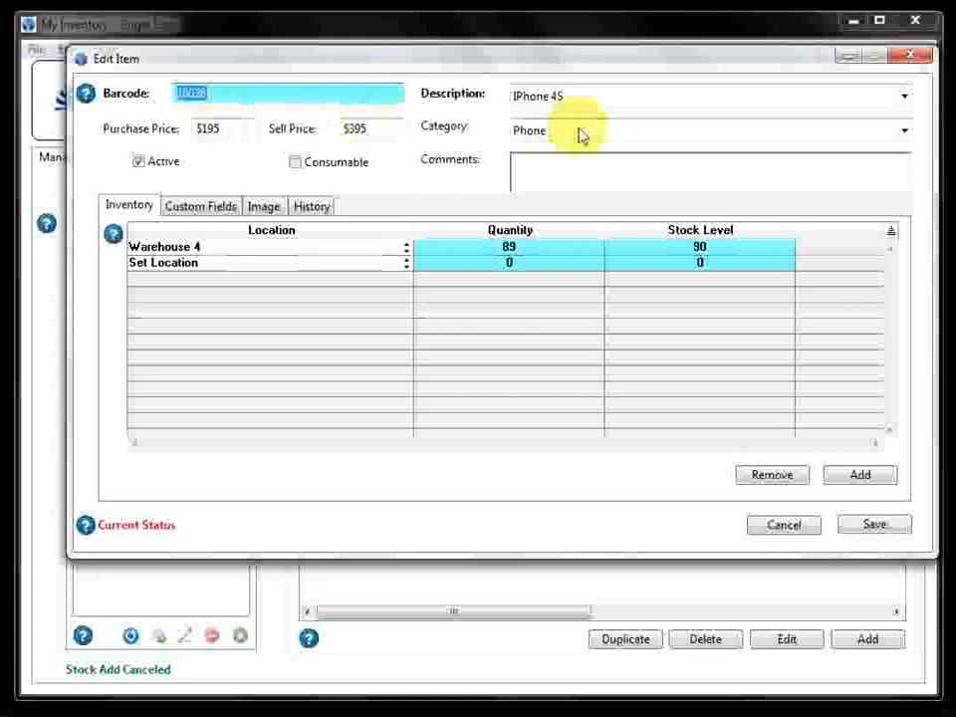
click(904, 96)
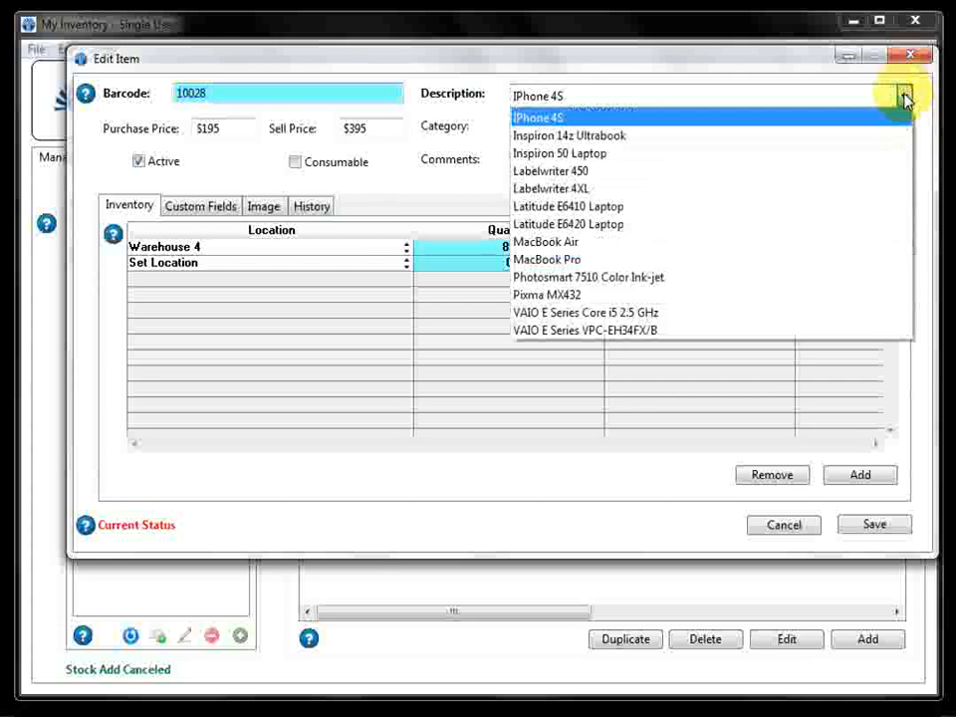
click(905, 95)
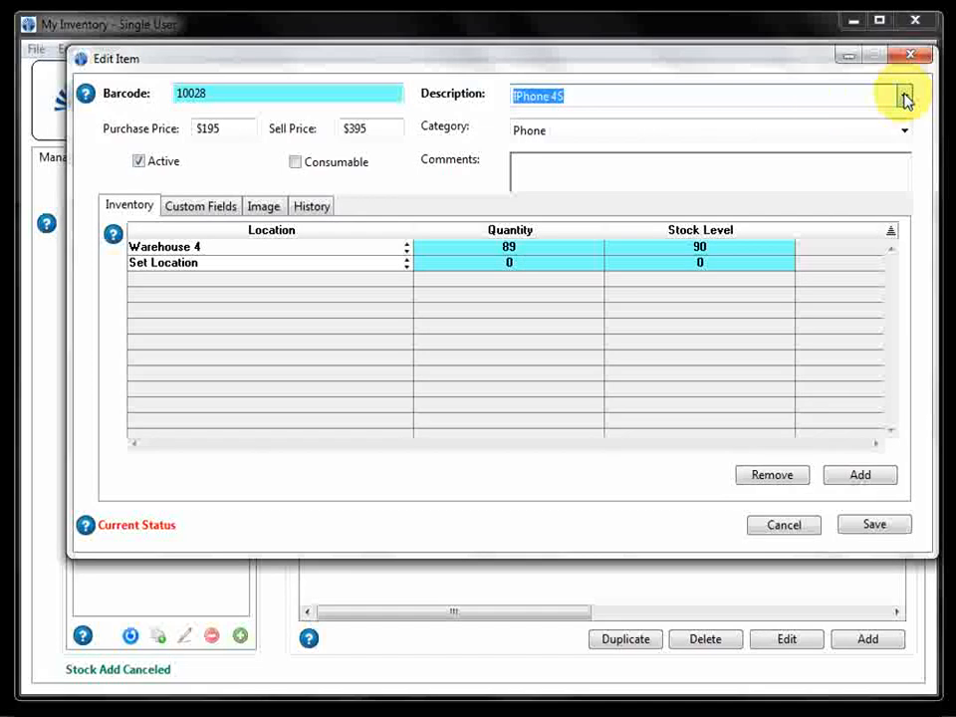
click(534, 173)
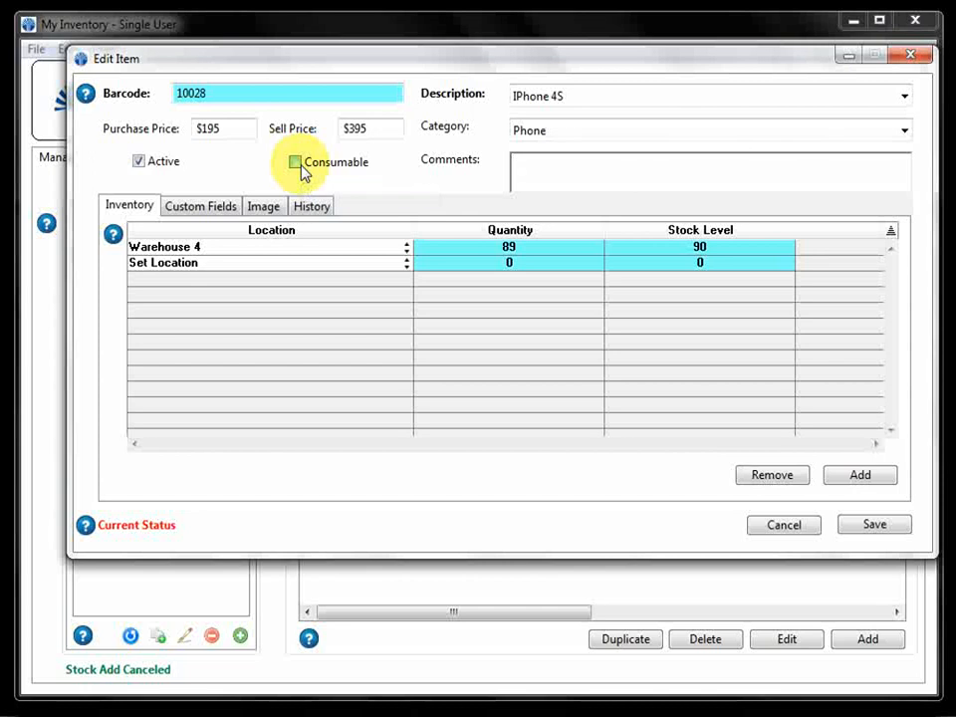
- Add Warehouse 2 as a second location for the IPhone 4S with quantity 34 and stock level 35
click(408, 267)
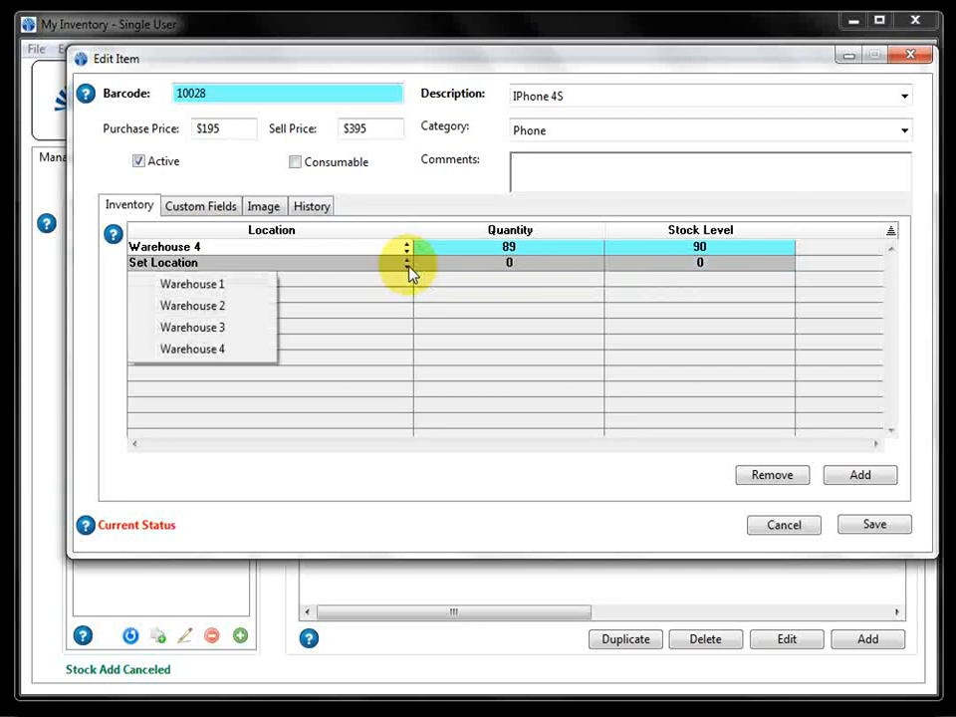
click(225, 309)
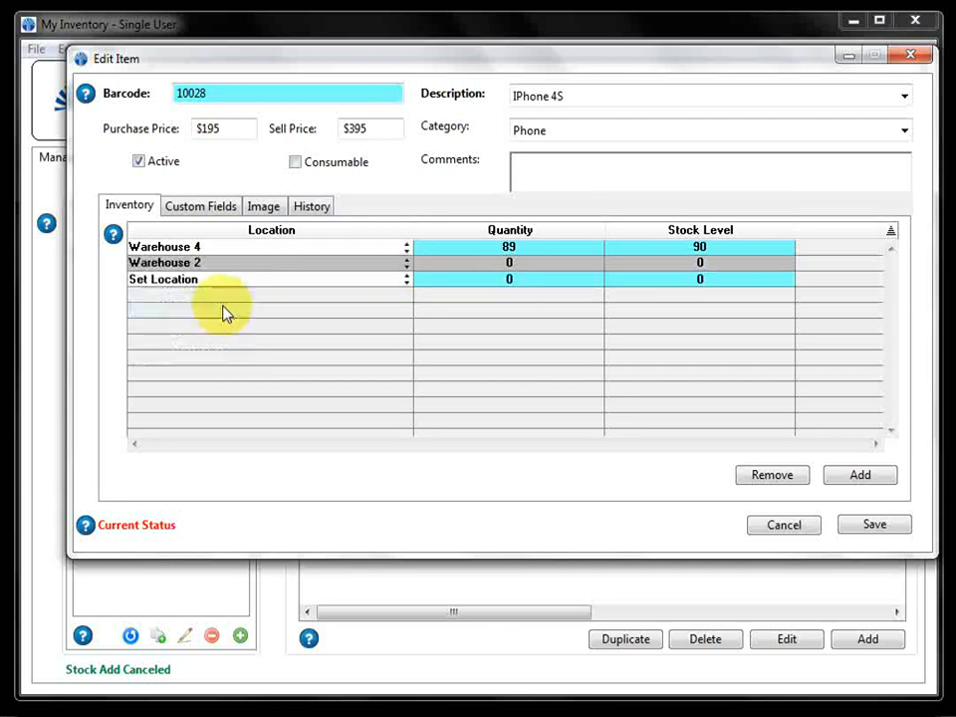
click(509, 263)
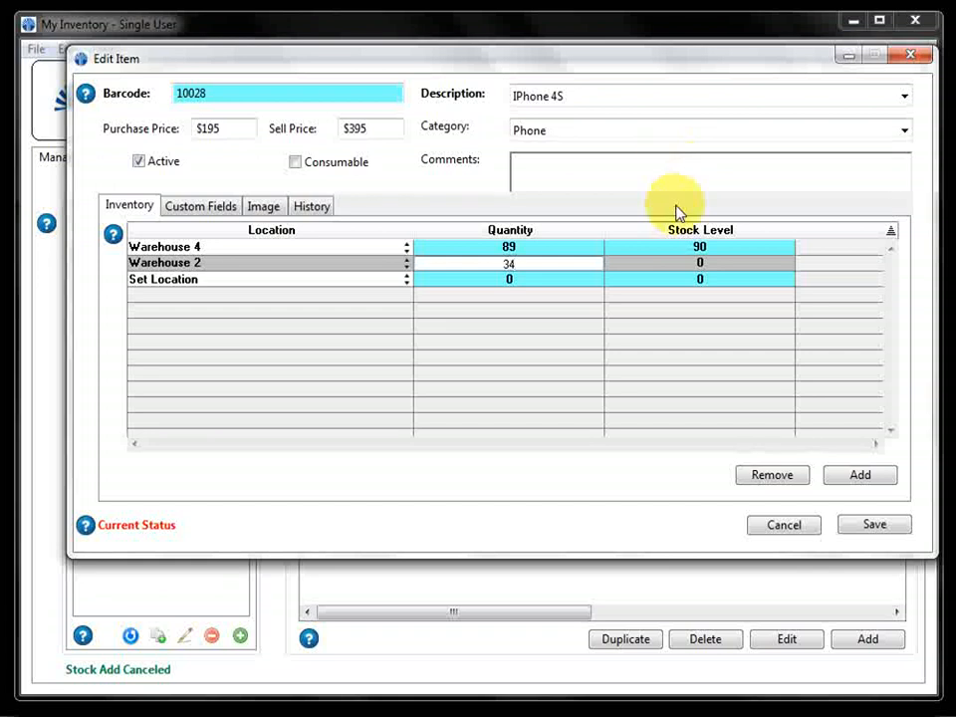
click(702, 266)
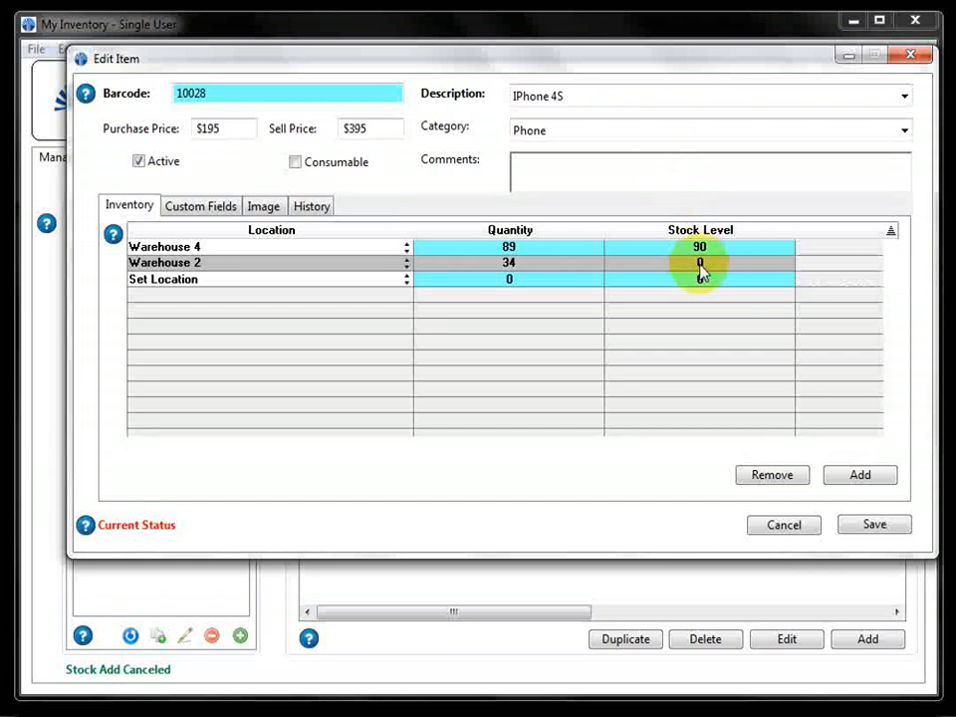
click(700, 267)
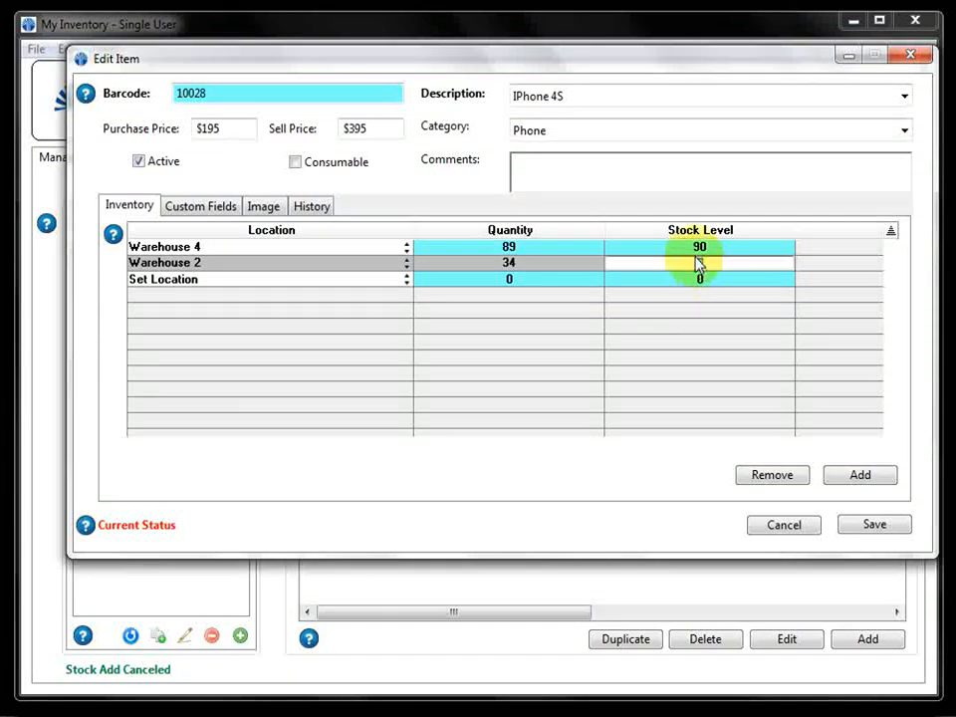
text(35)
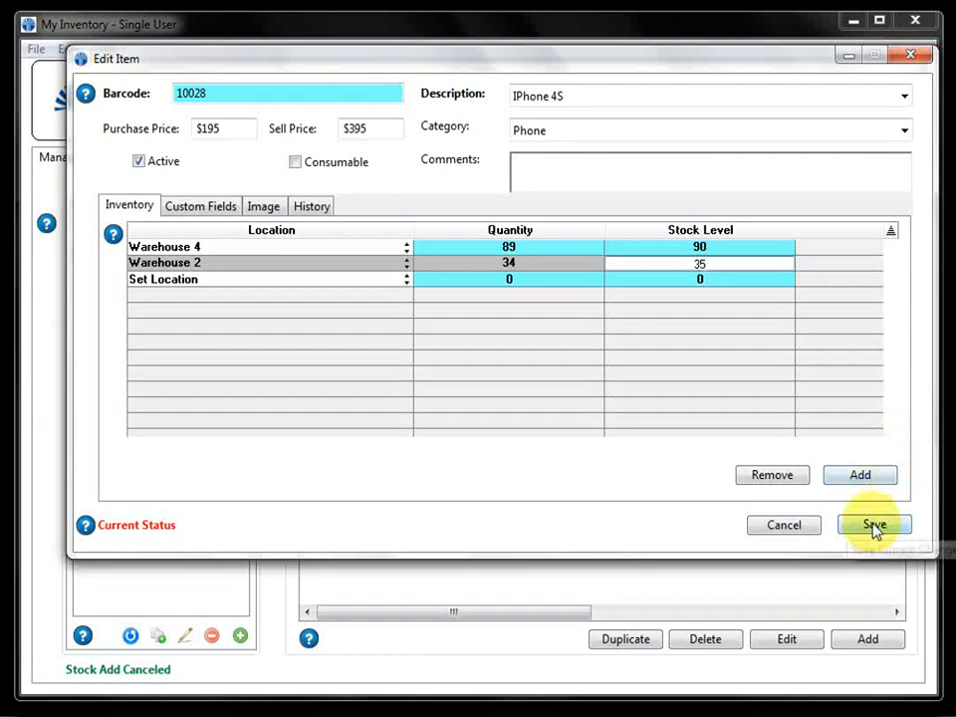
- Check the item's custom fields and assign the Phone JPEG from the My Inventory folder as its image
click(195, 206)
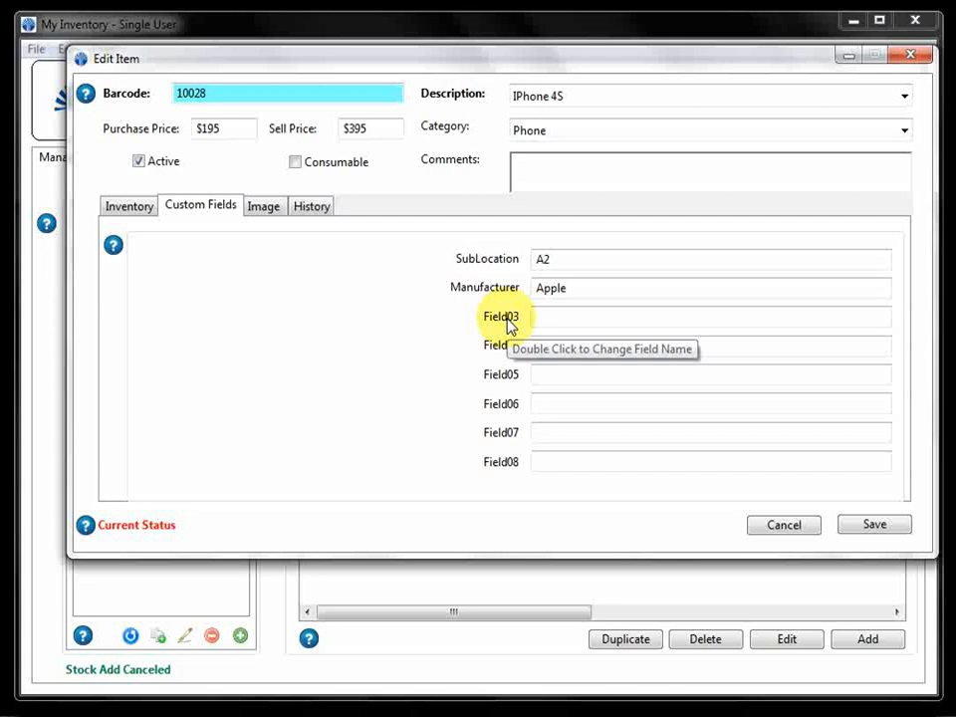
click(265, 208)
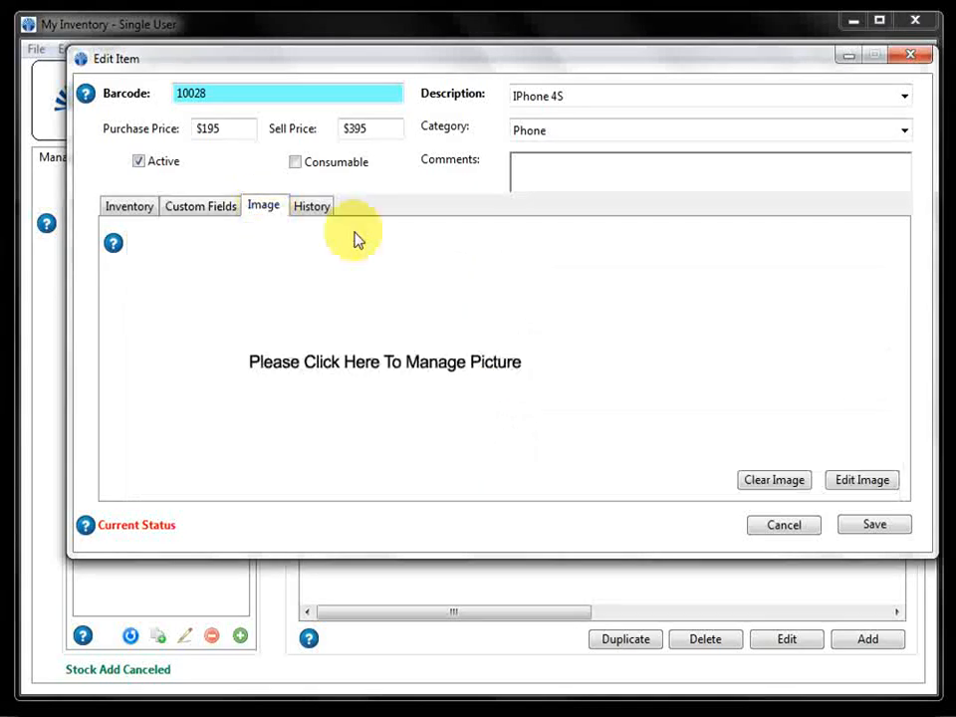
click(383, 366)
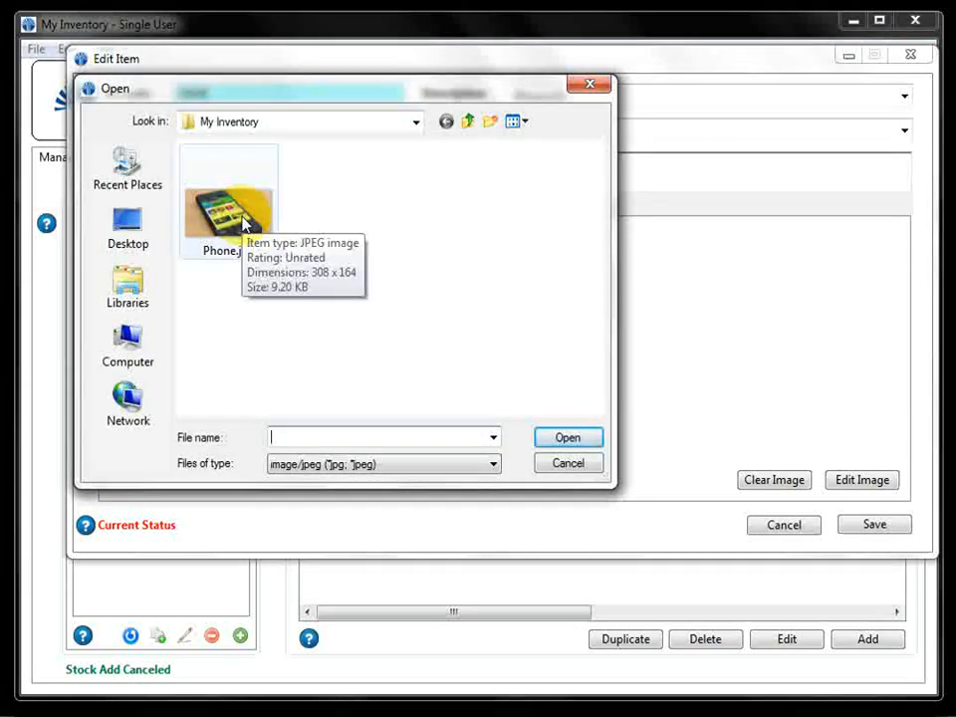
double_click(244, 224)
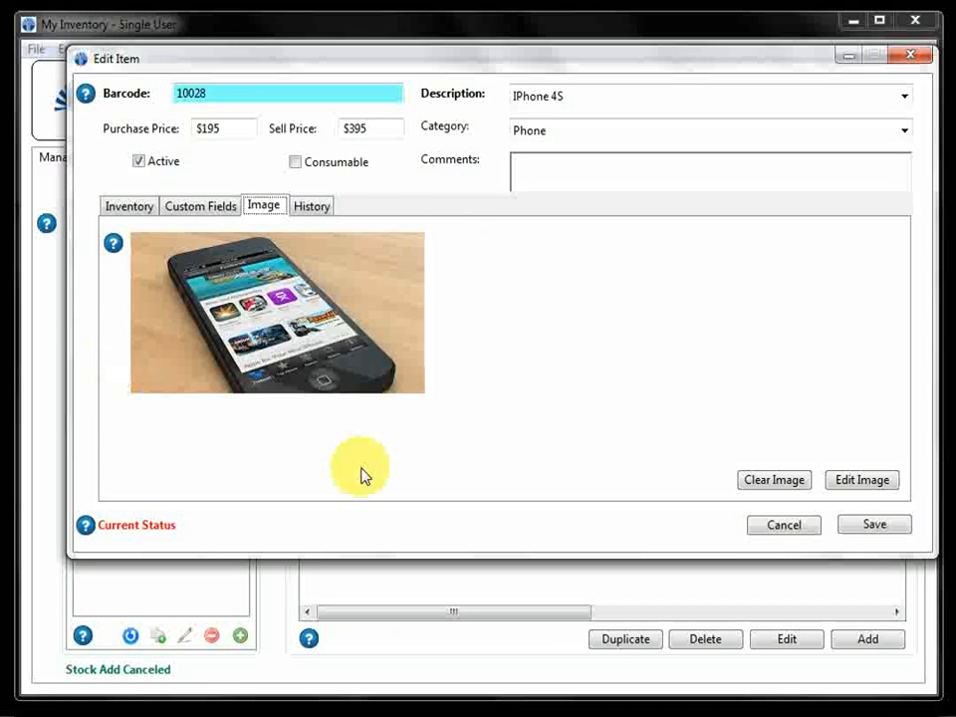
- Review the Item Added and Stock Added entries in the item's history, and save the edited item
click(321, 209)
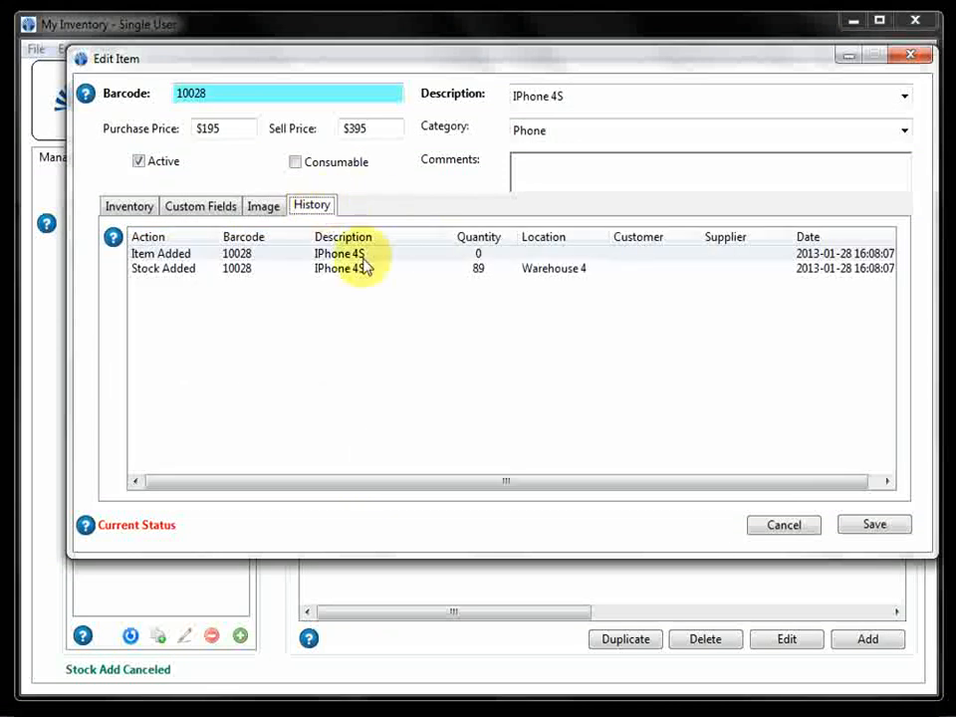
click(173, 256)
click(192, 270)
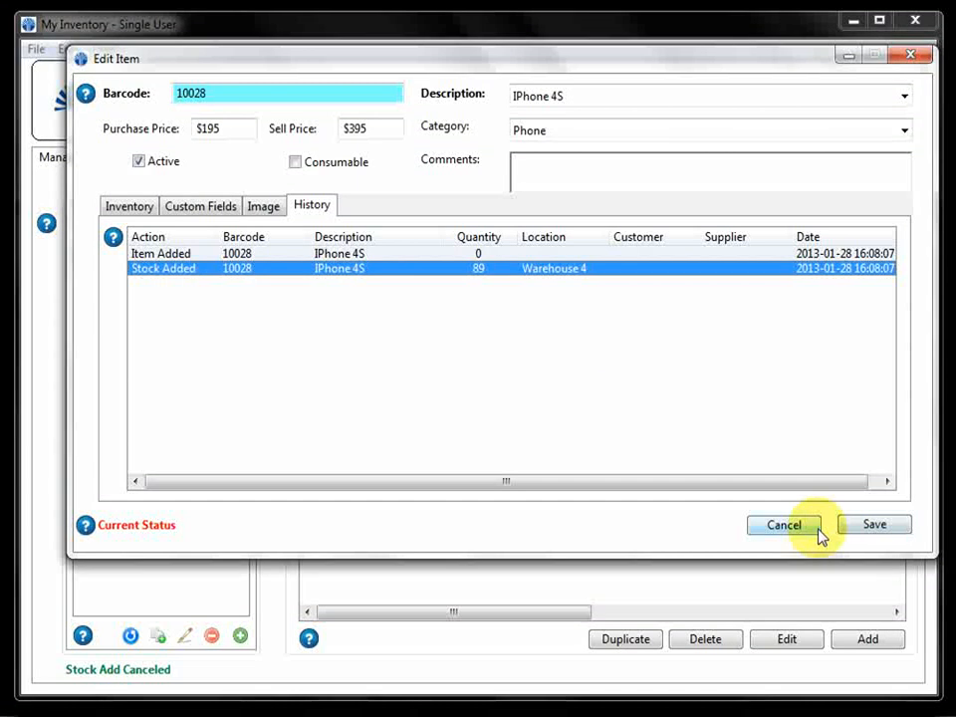
click(132, 206)
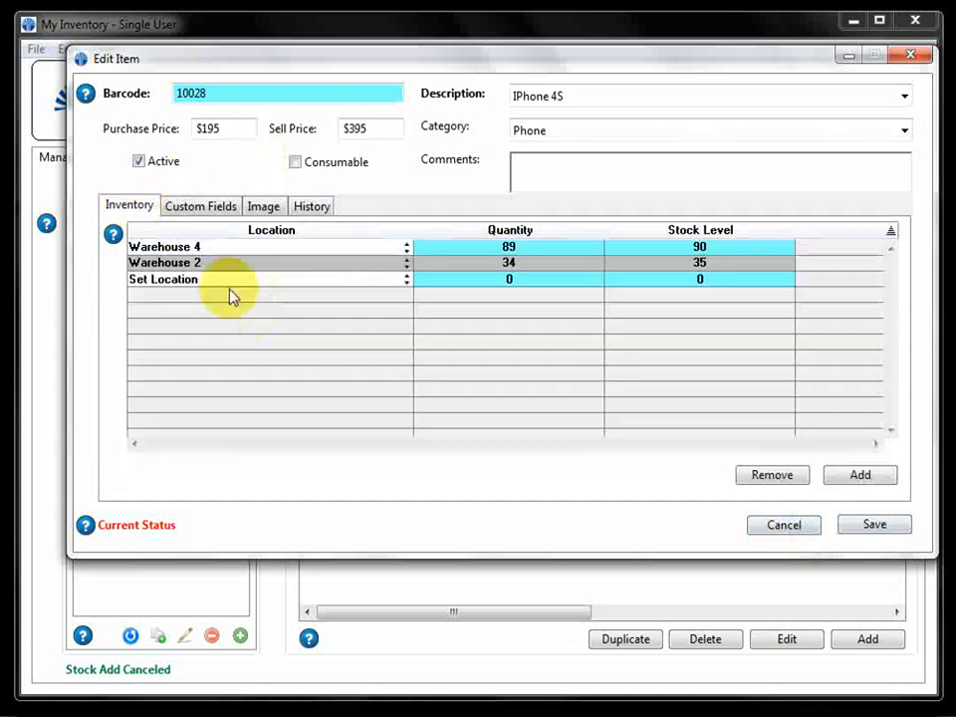
click(875, 525)
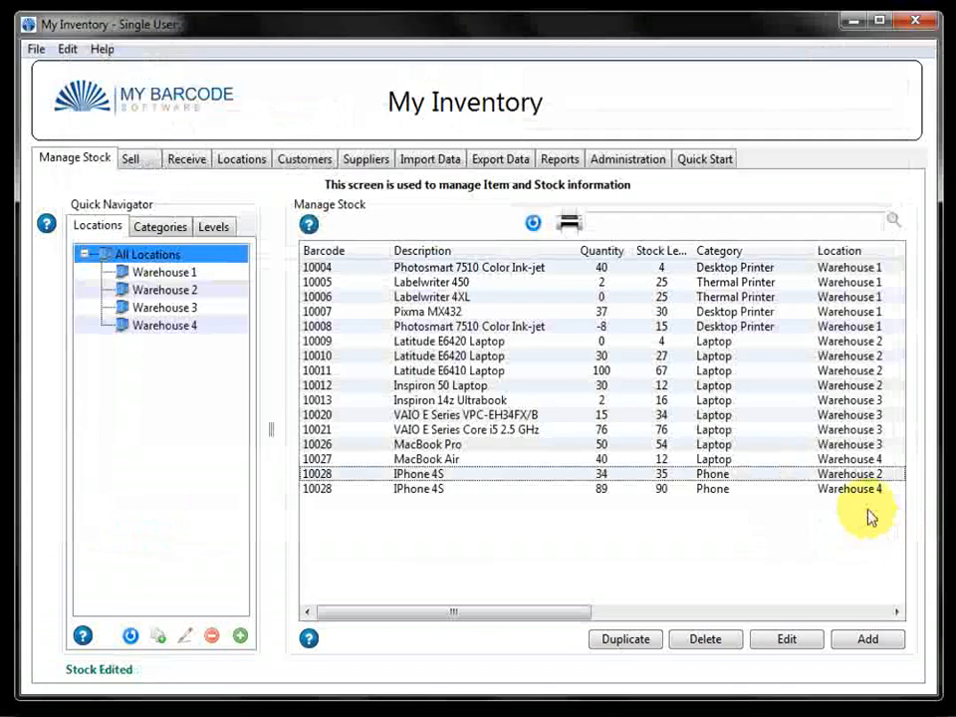
- Select the IPhone 4S entry in Warehouse 2, and view the help for the stock list before closing it
click(538, 478)
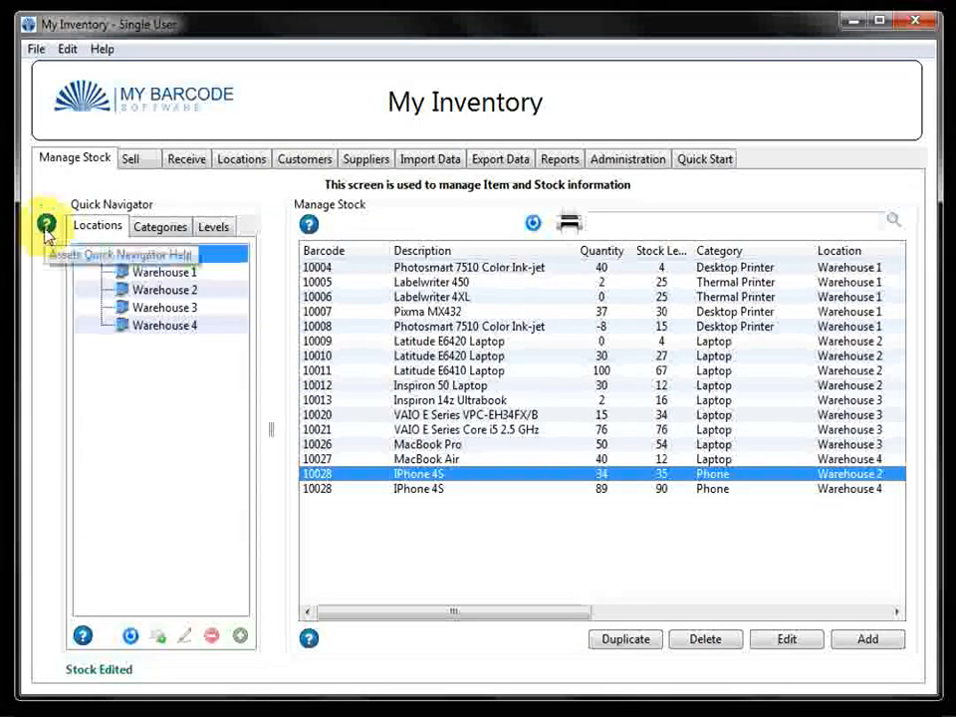
click(310, 226)
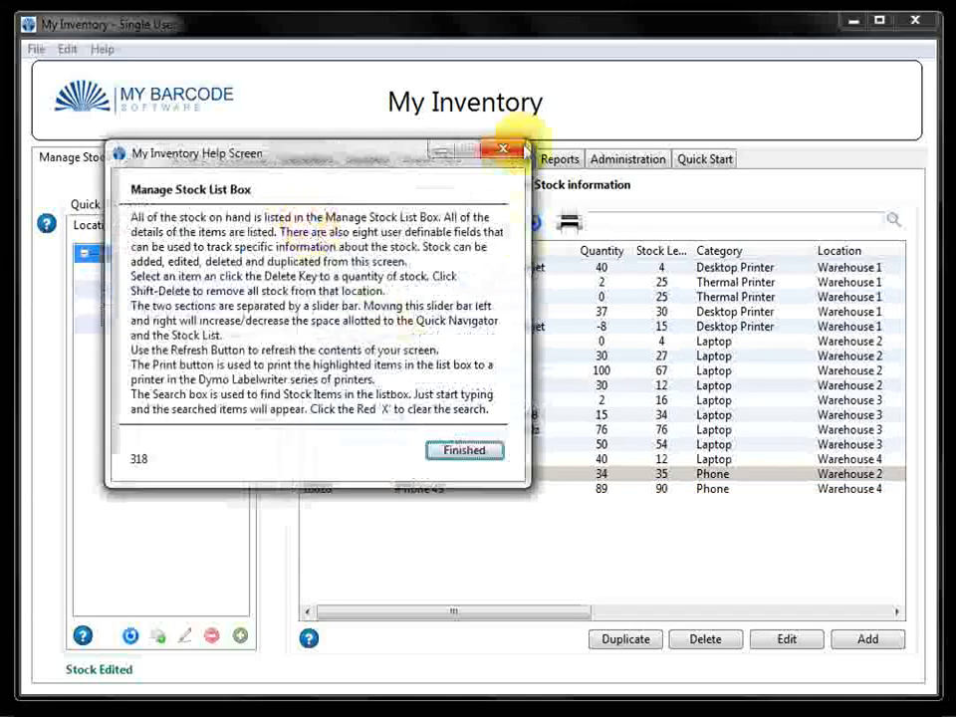
click(512, 150)
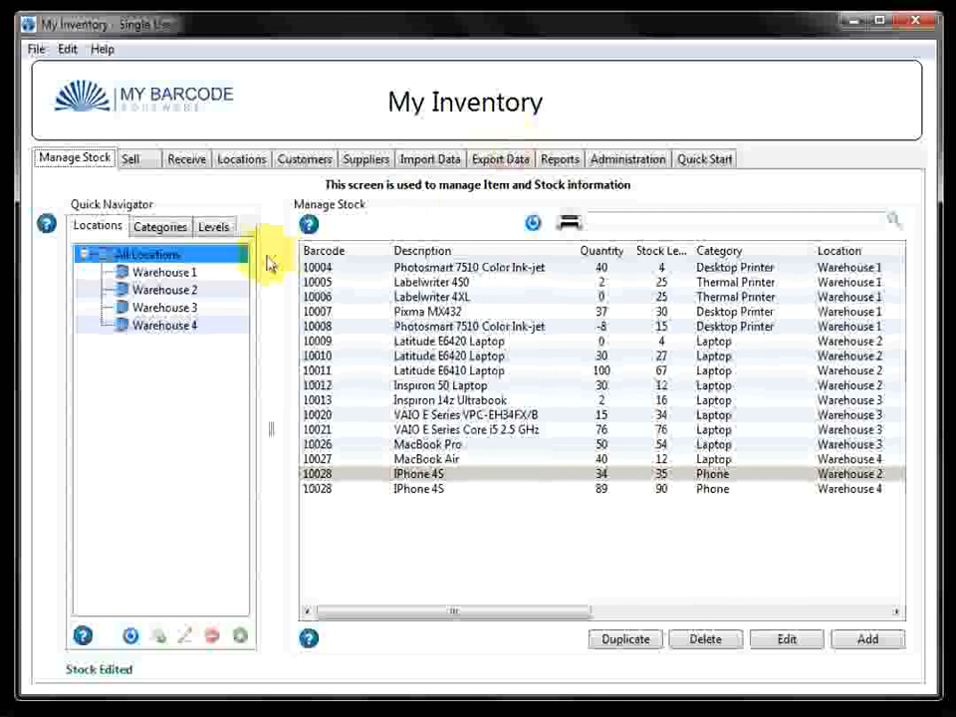
- Filter the stock list by Warehouse 1, Warehouse 2 and Warehouse 3 in turn, and return to all locations
click(167, 275)
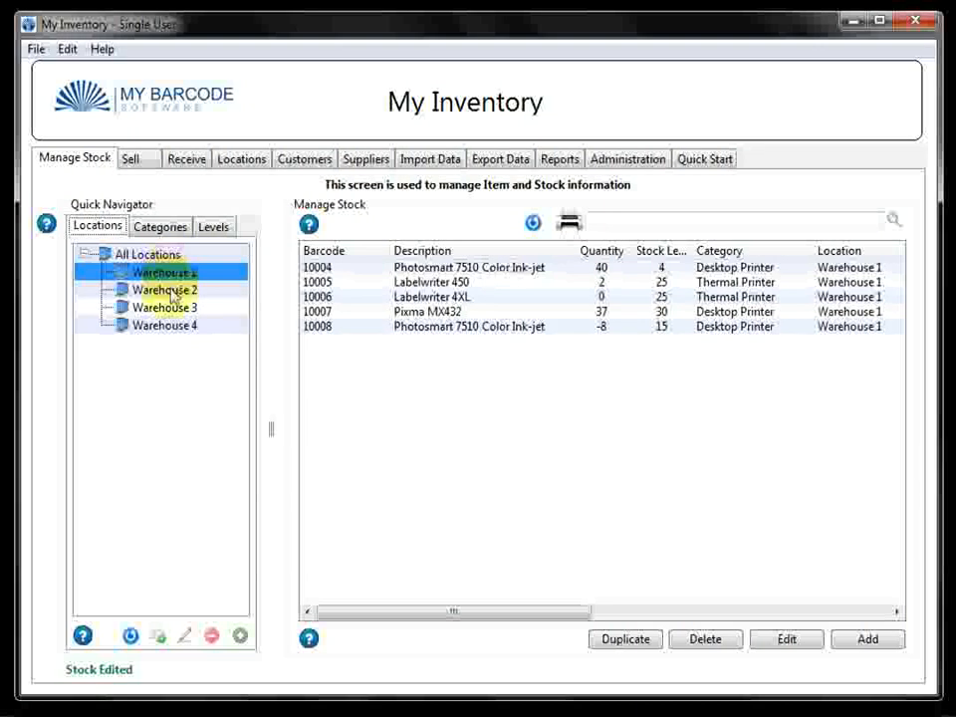
click(169, 290)
click(172, 307)
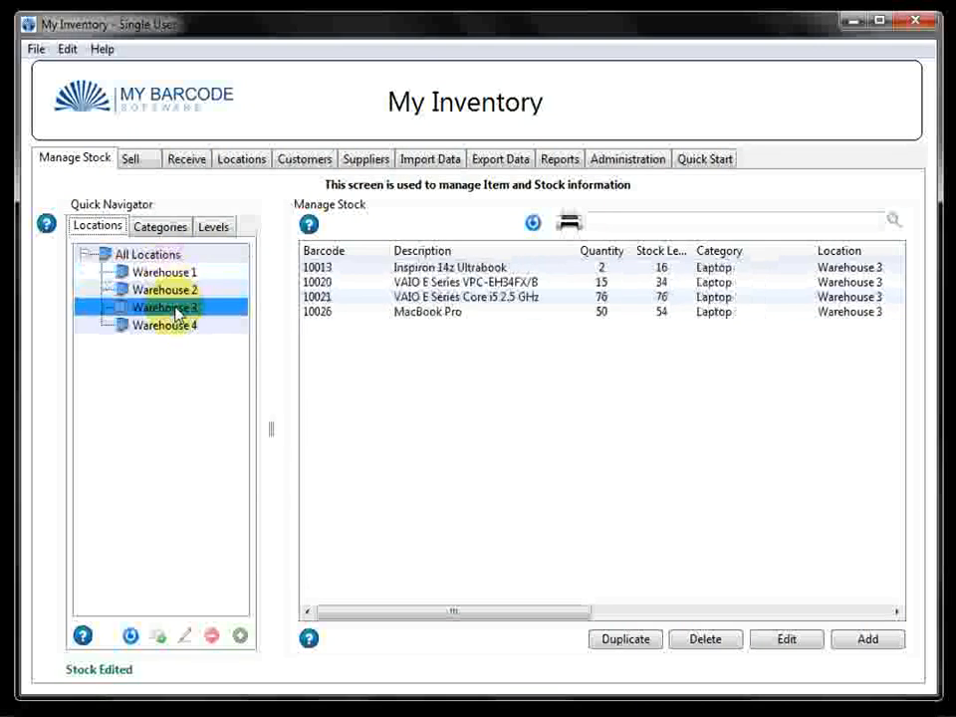
click(156, 256)
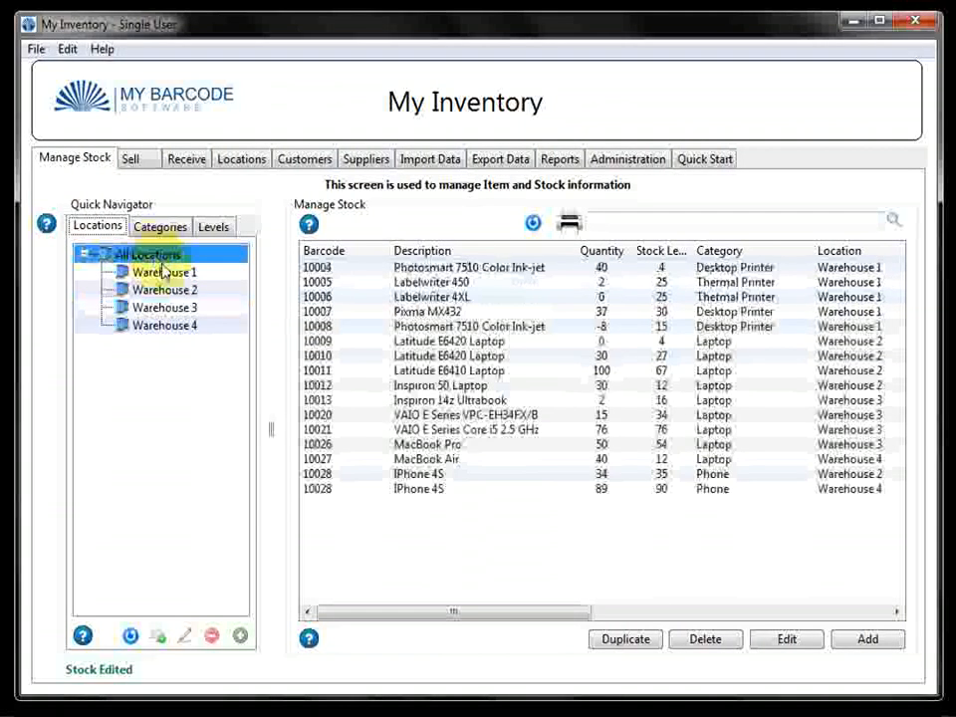
- Add a sublocation with the description 1A under Warehouse 1, keeping the suggested barcode LOC0005
click(158, 274)
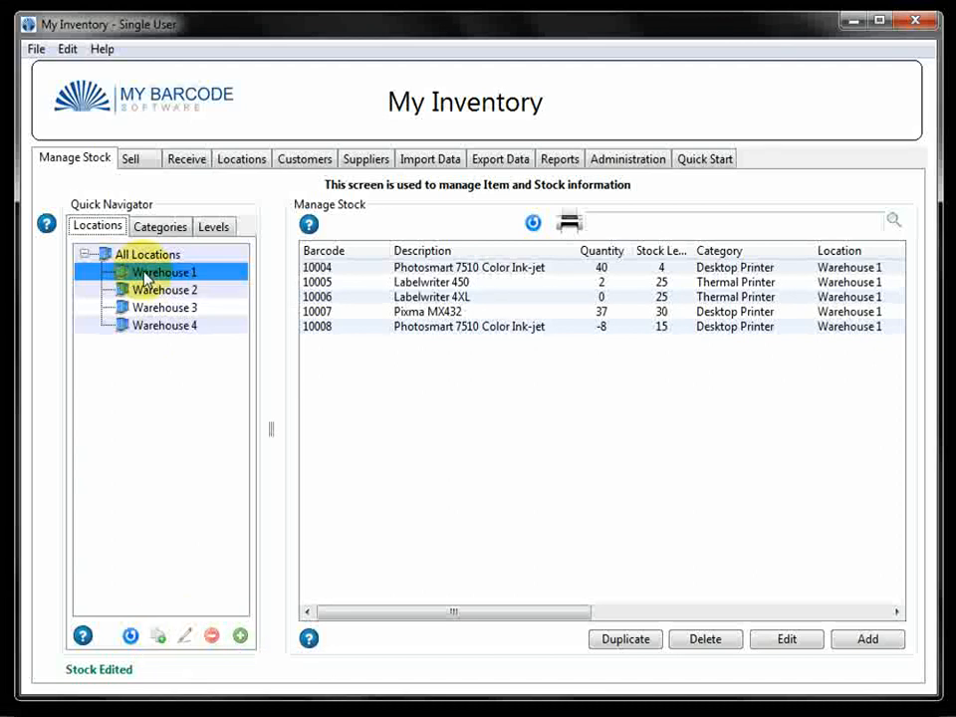
click(240, 635)
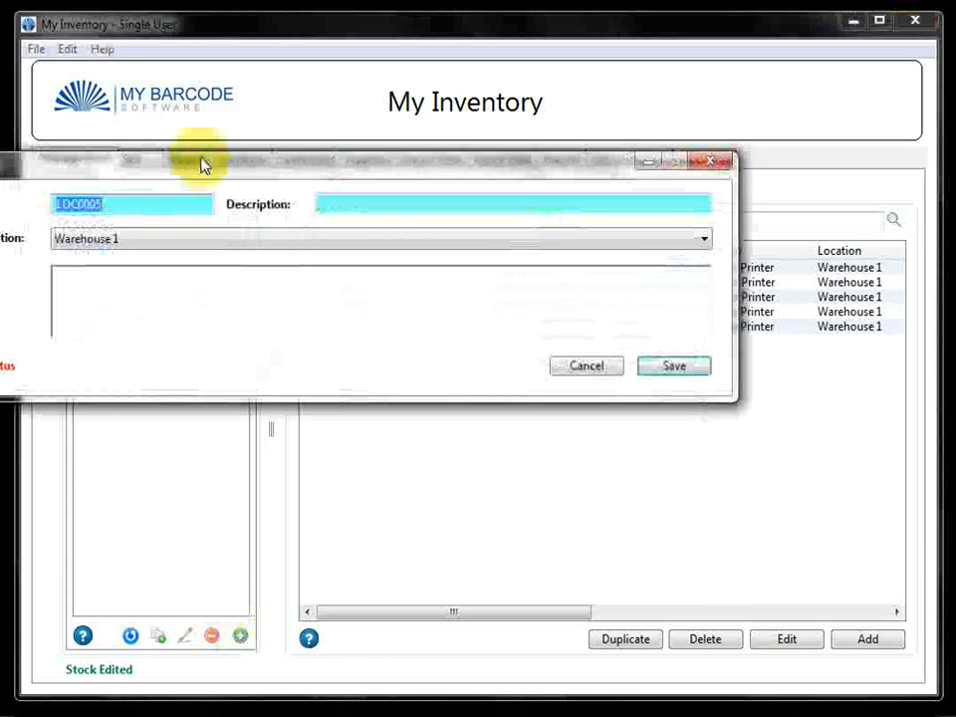
drag(201, 164, 385, 140)
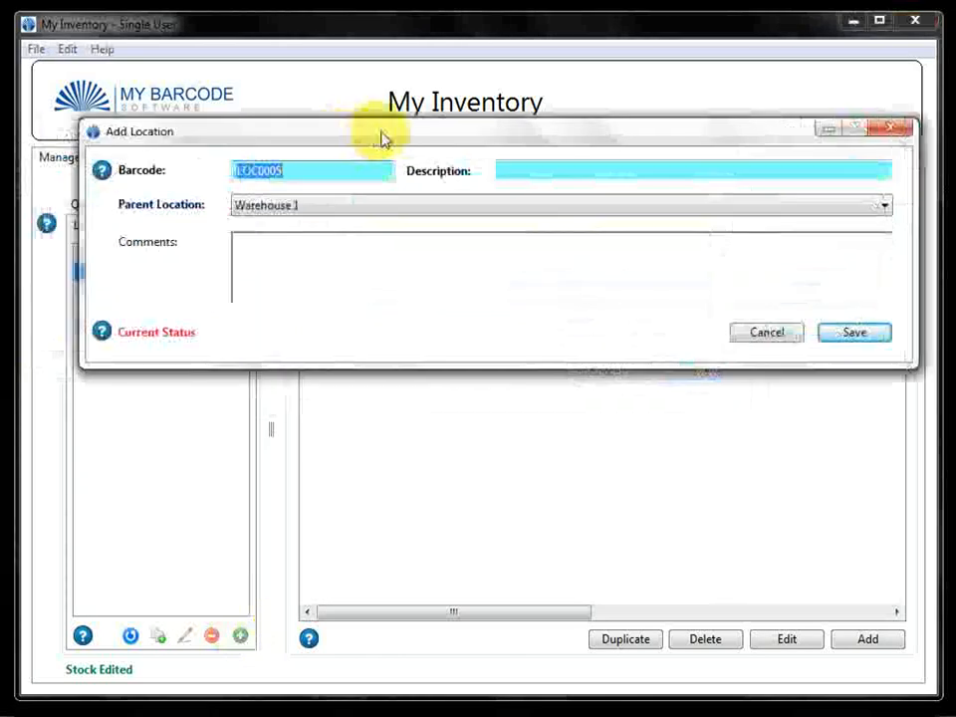
click(544, 176)
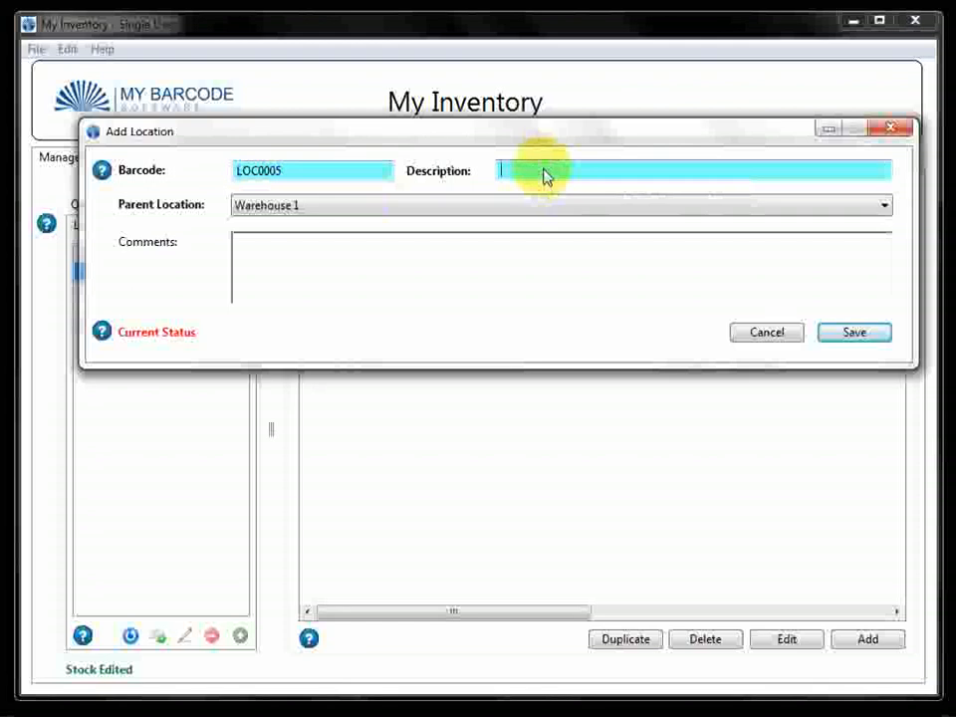
text(1)
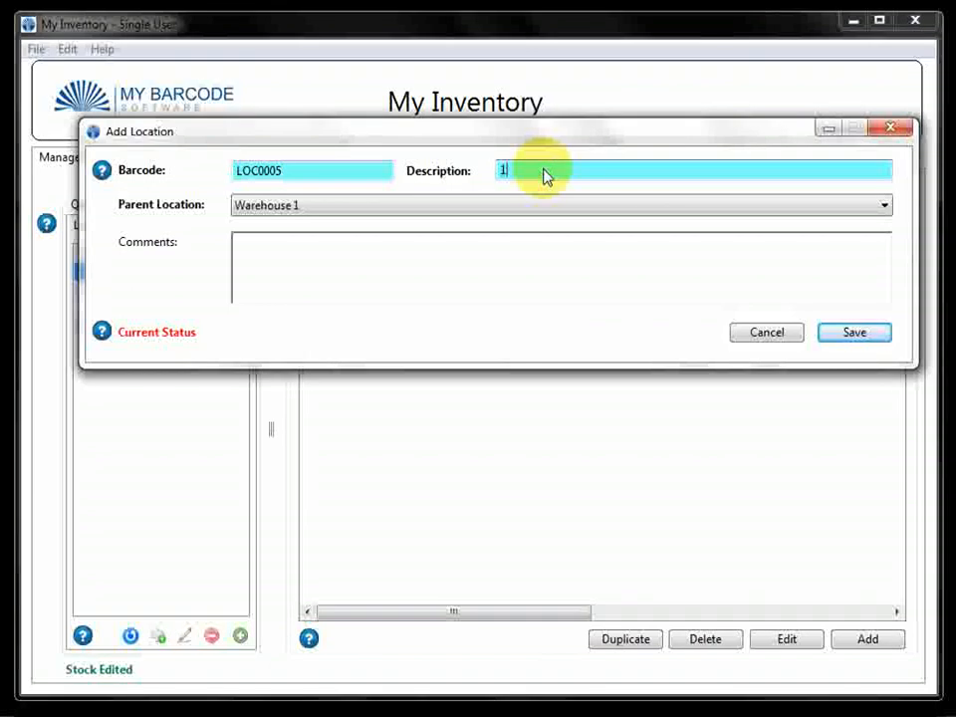
text(A)
click(854, 336)
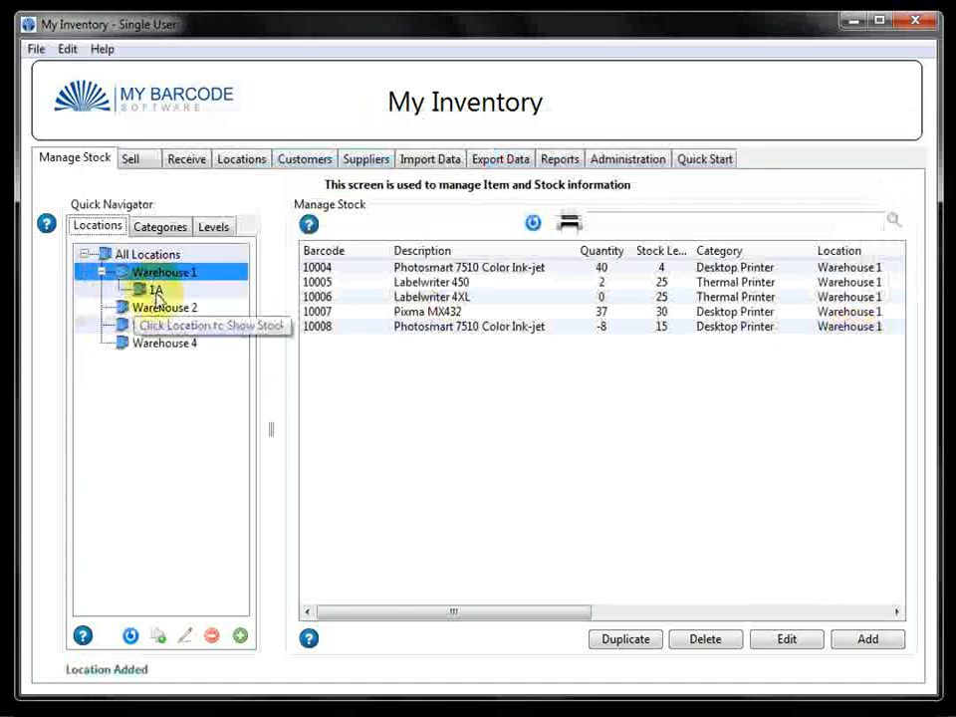
- Move 5 units of the Photosmart 7510 Color Ink-jet with barcode 10004 from Warehouse 1 to sublocation 1A
click(156, 291)
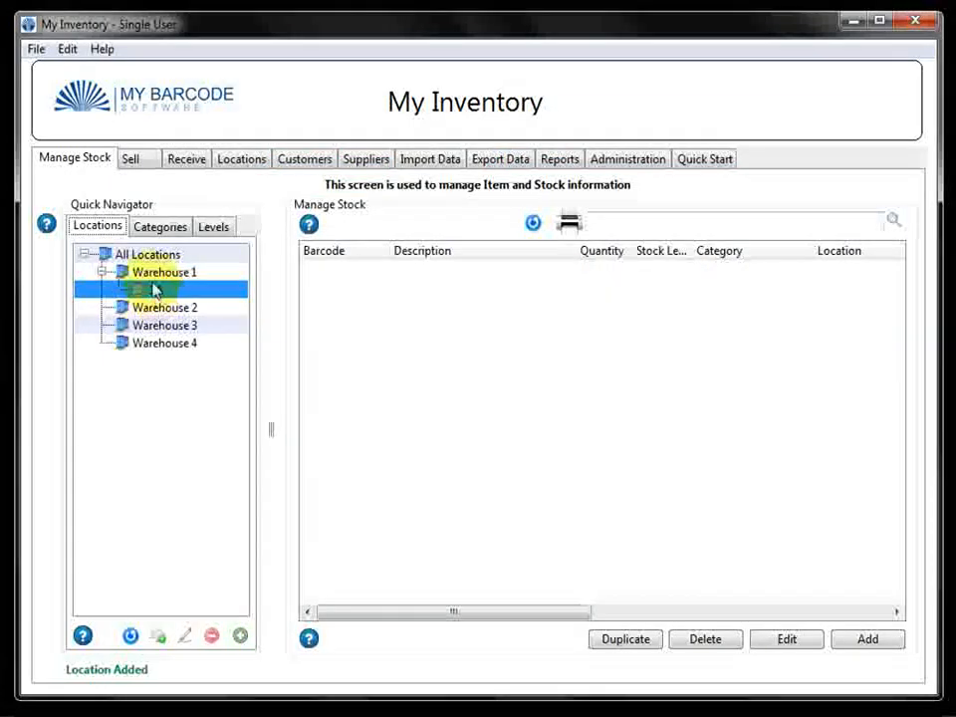
click(162, 274)
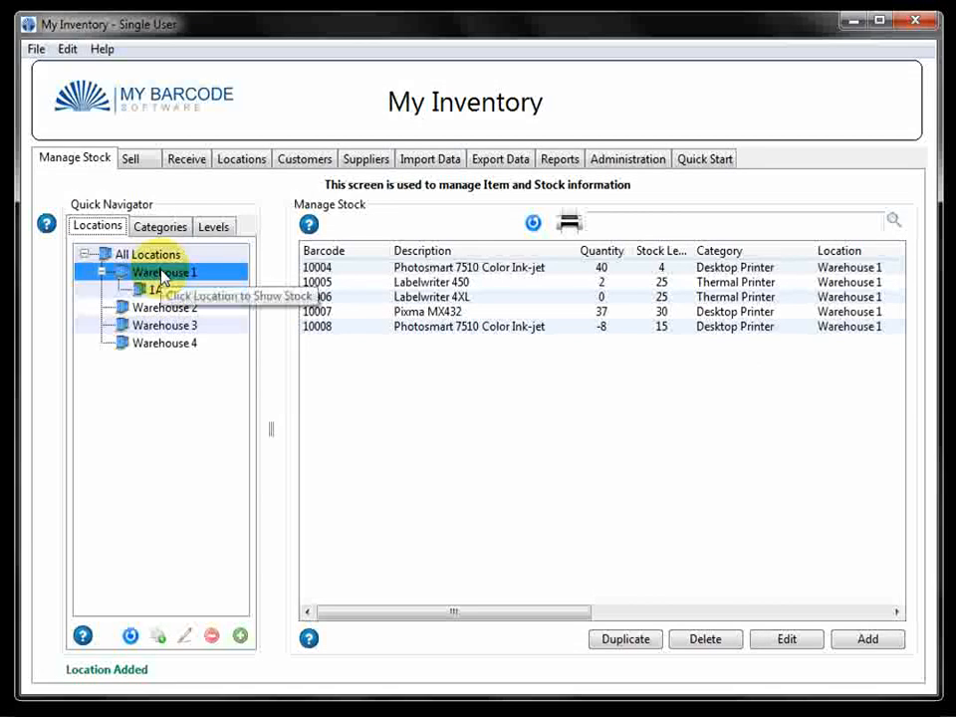
click(479, 269)
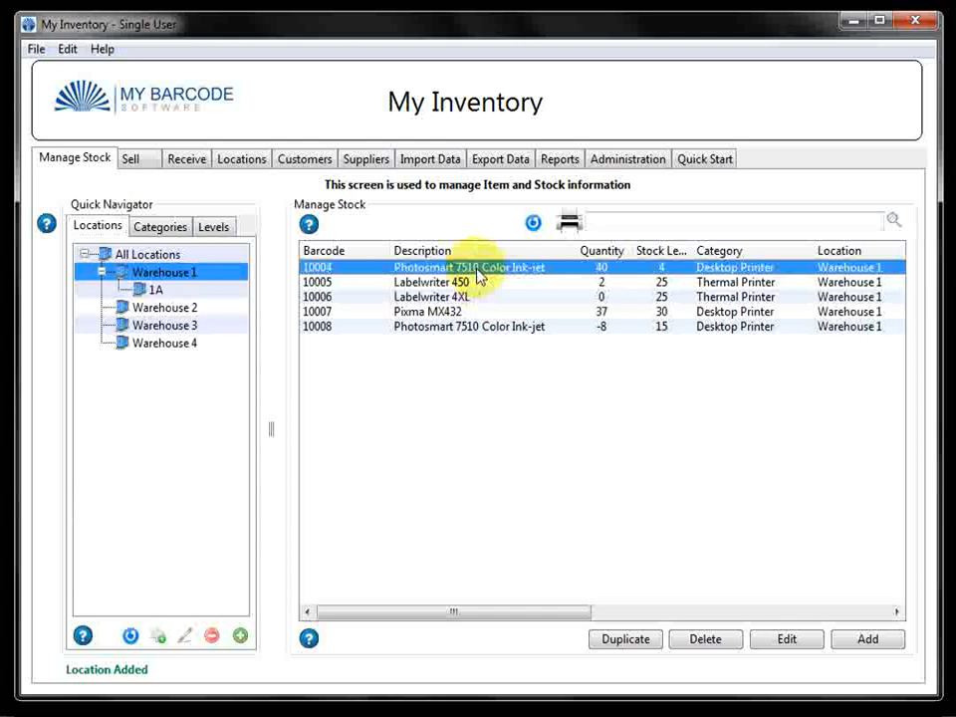
drag(480, 276, 146, 292)
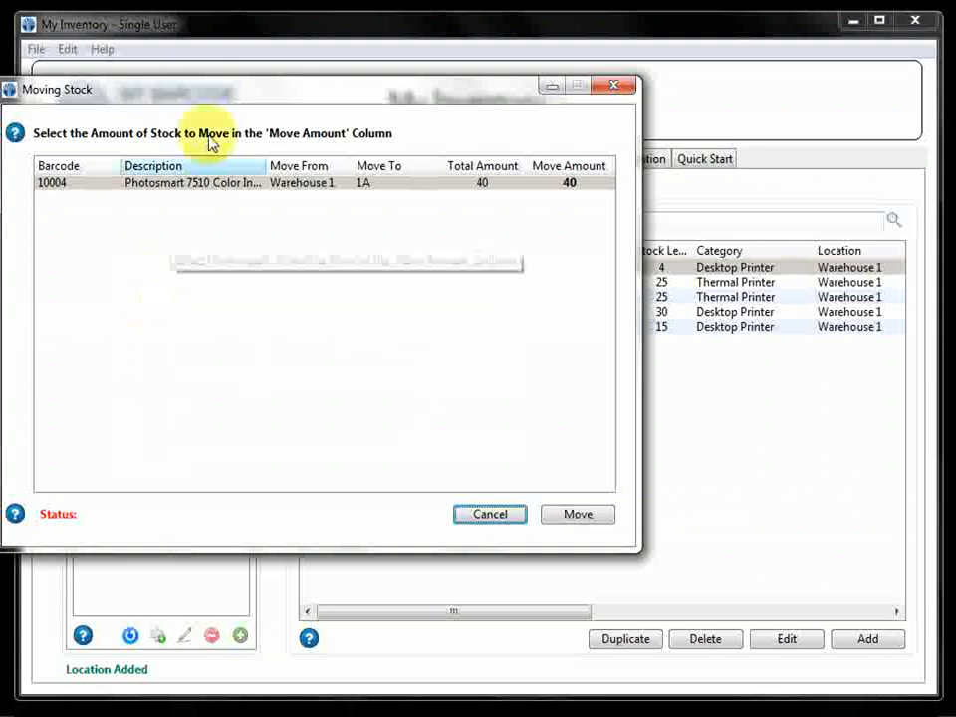
drag(199, 101, 367, 106)
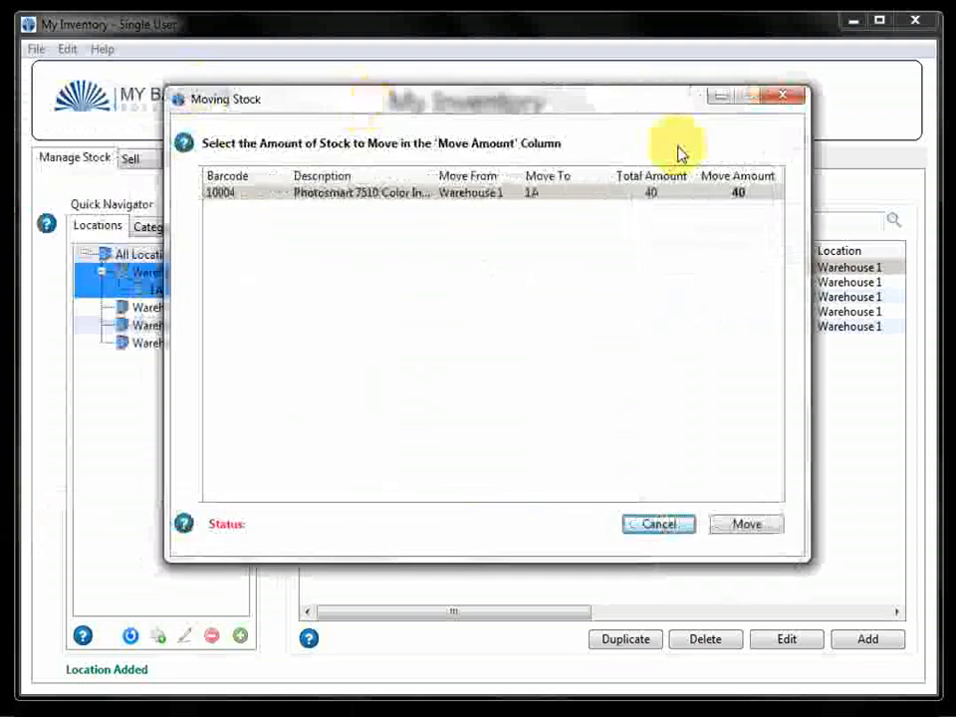
click(738, 196)
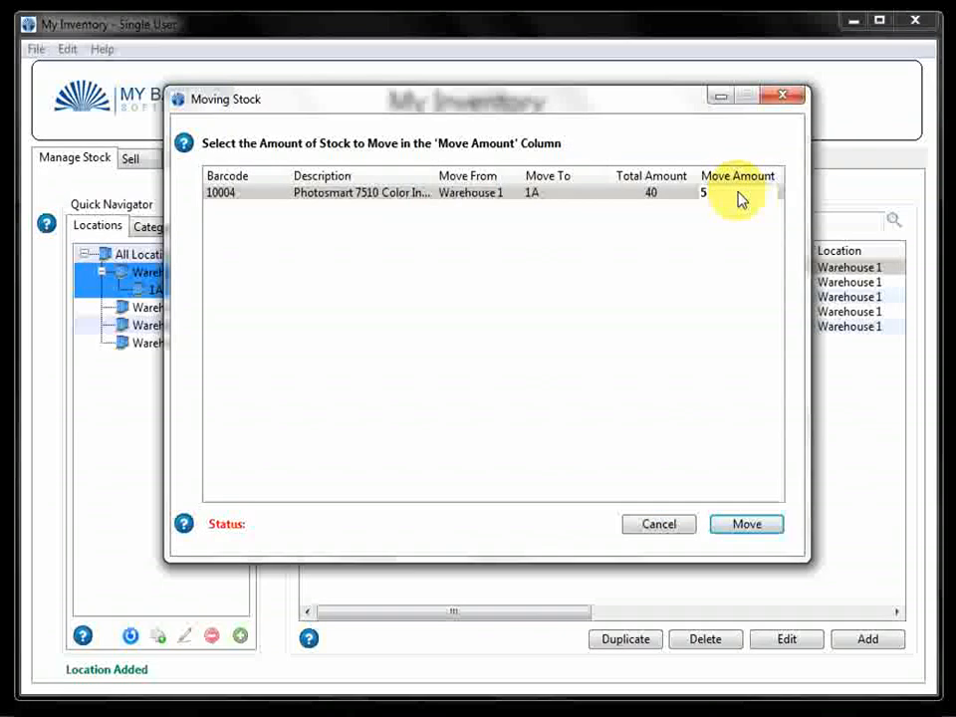
click(758, 535)
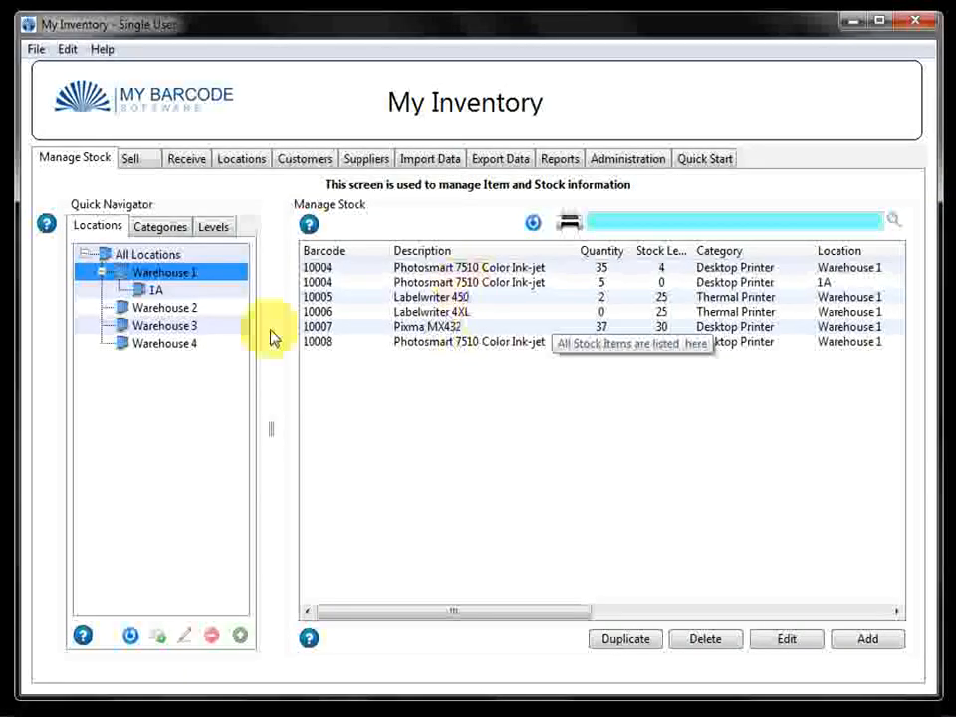
- Check the moved stock in sublocation 1A, and delete 1A with its items returned to the parent location
click(602, 270)
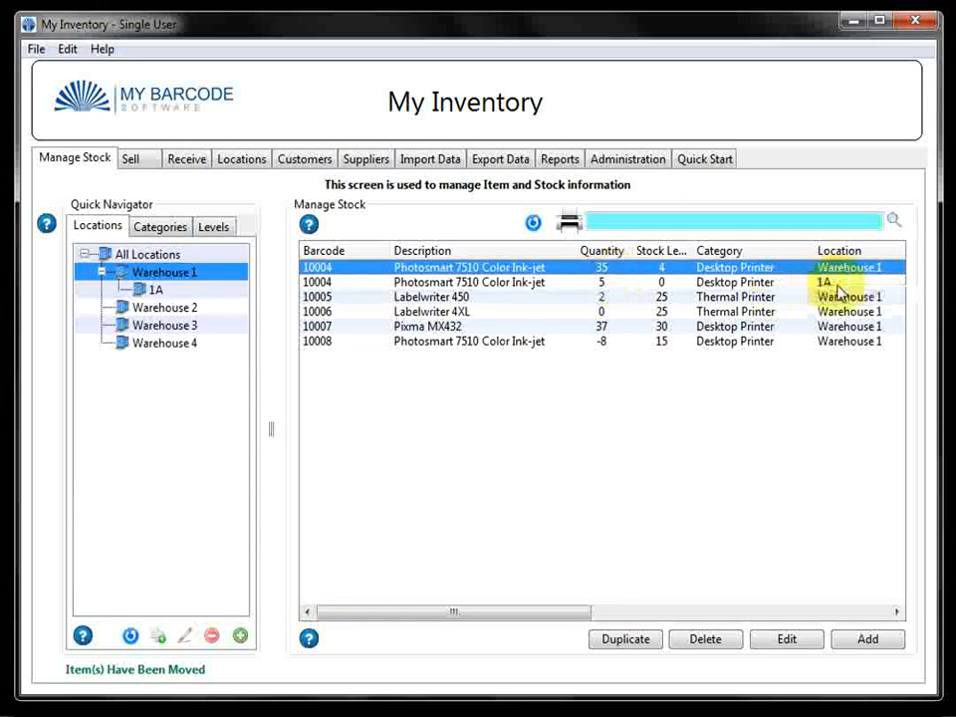
click(153, 288)
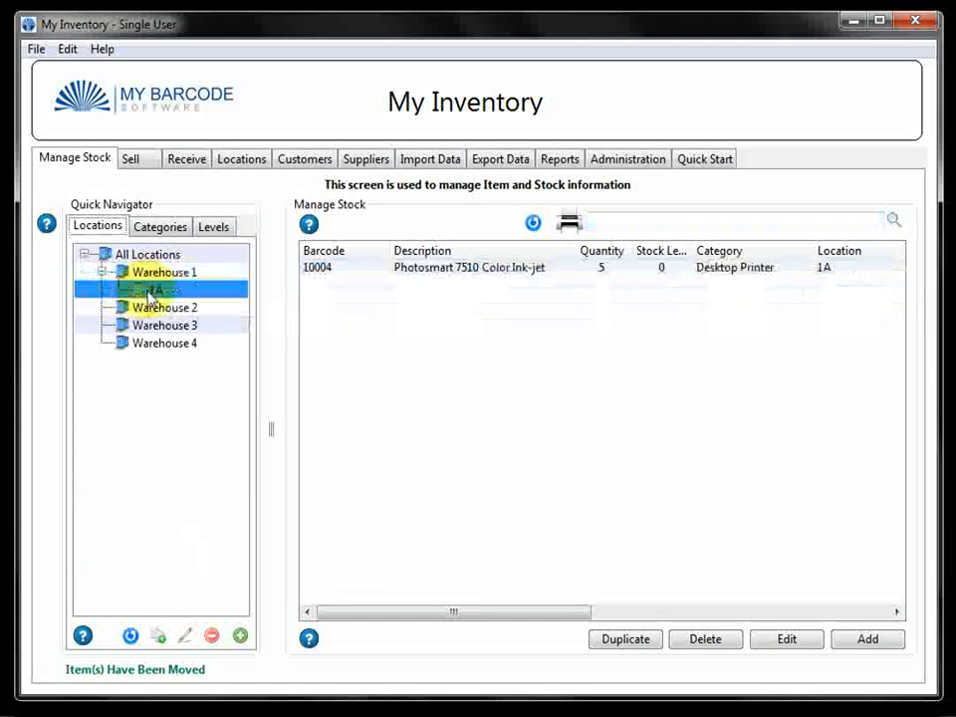
click(211, 636)
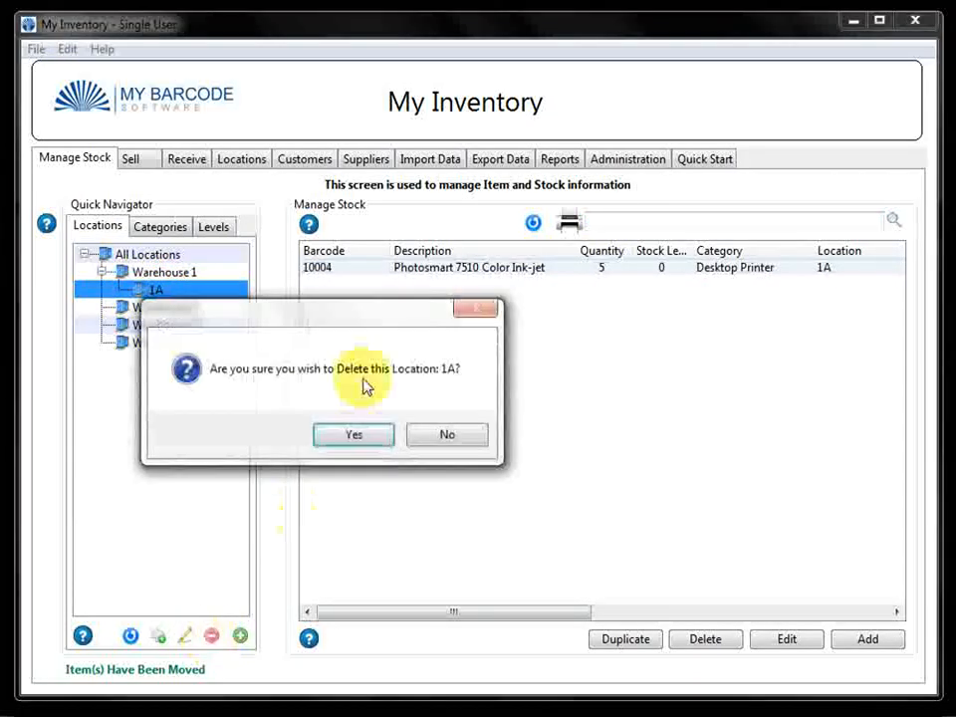
click(367, 436)
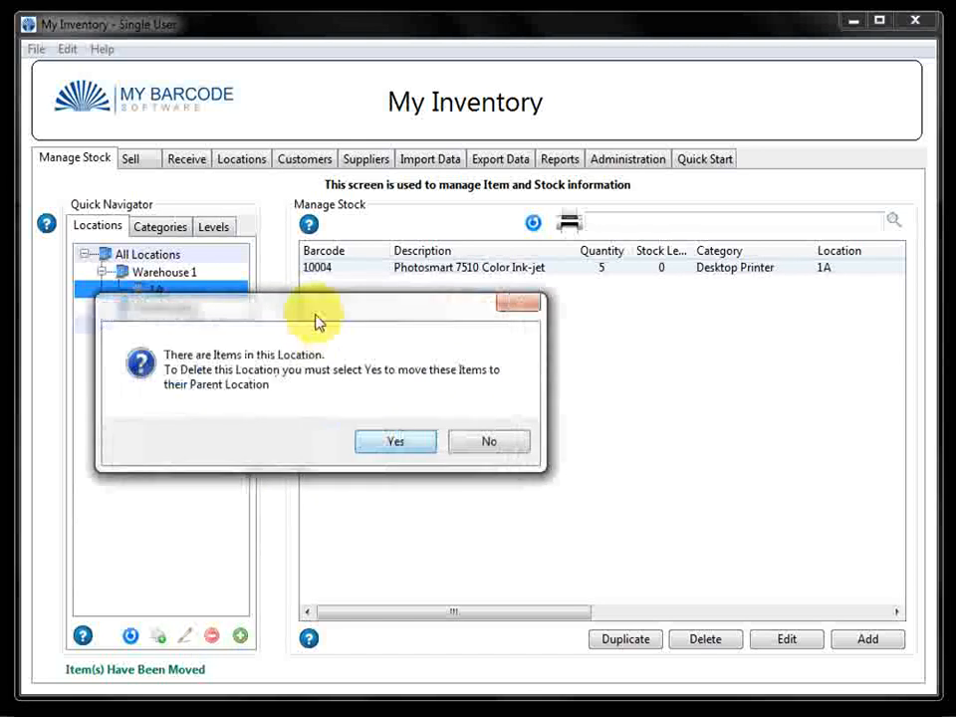
drag(315, 321, 512, 320)
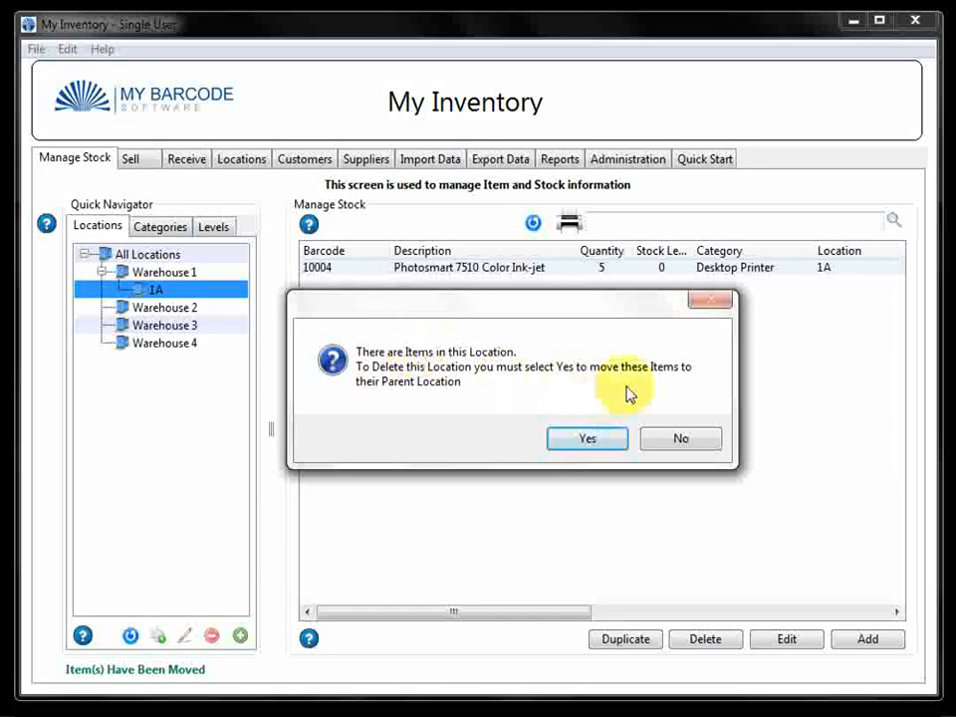
click(586, 440)
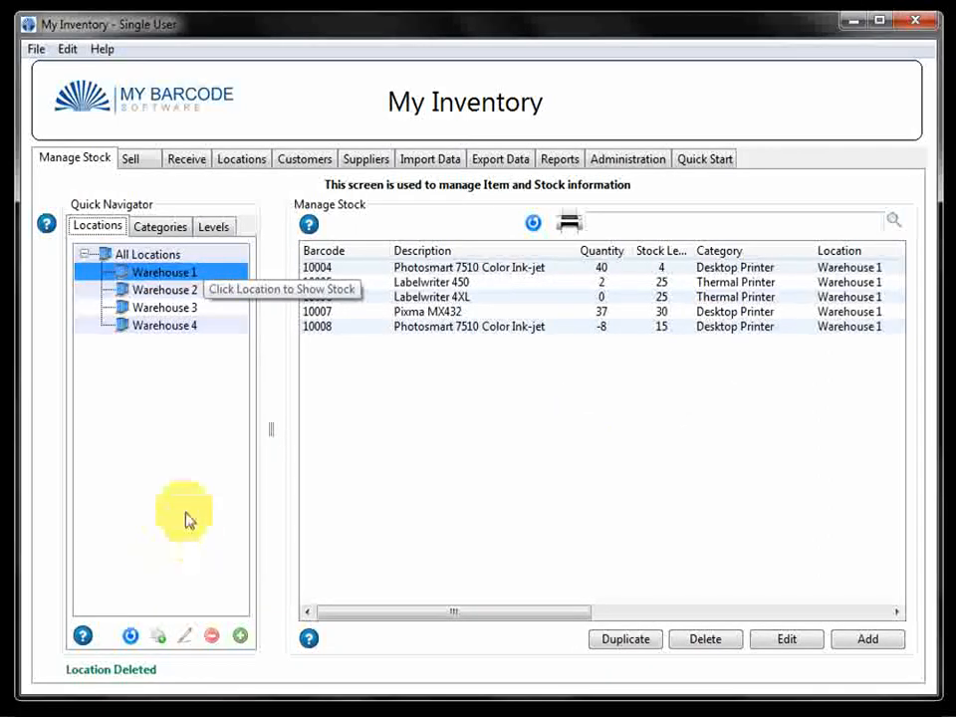
- Filter the stock list by the Desktop Printer, Laptop, Phone and Thermal Printer categories in turn
click(162, 231)
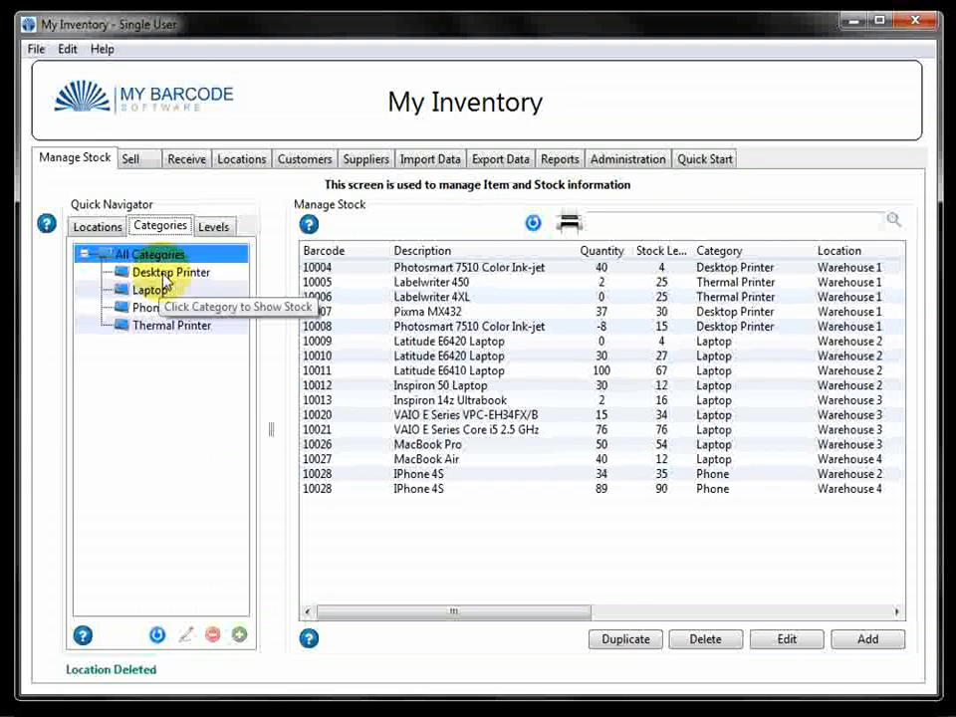
click(166, 275)
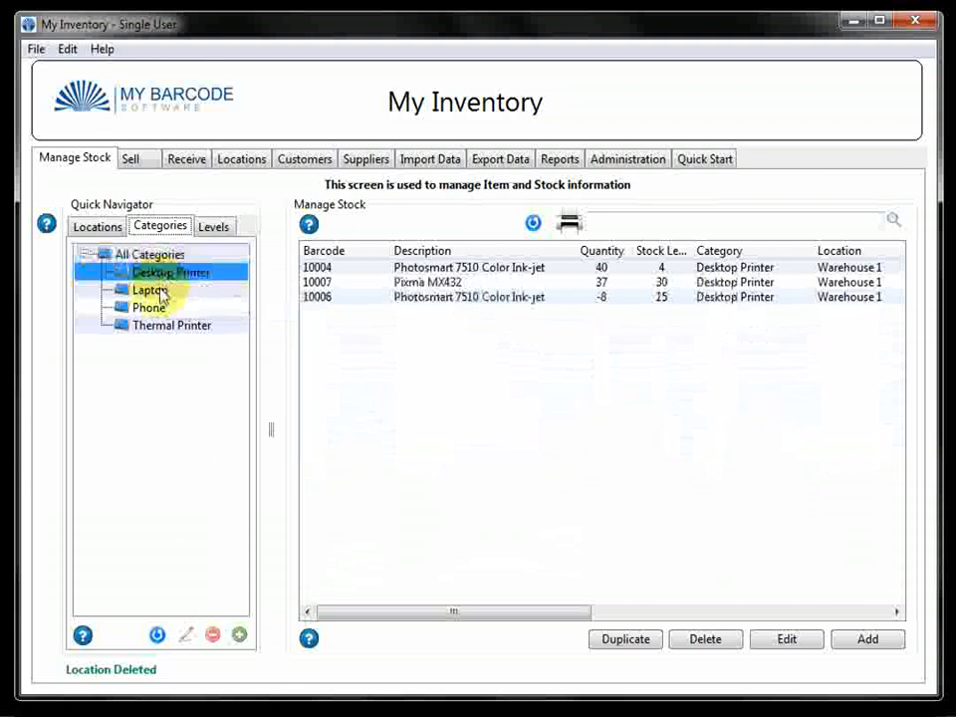
click(157, 290)
click(160, 309)
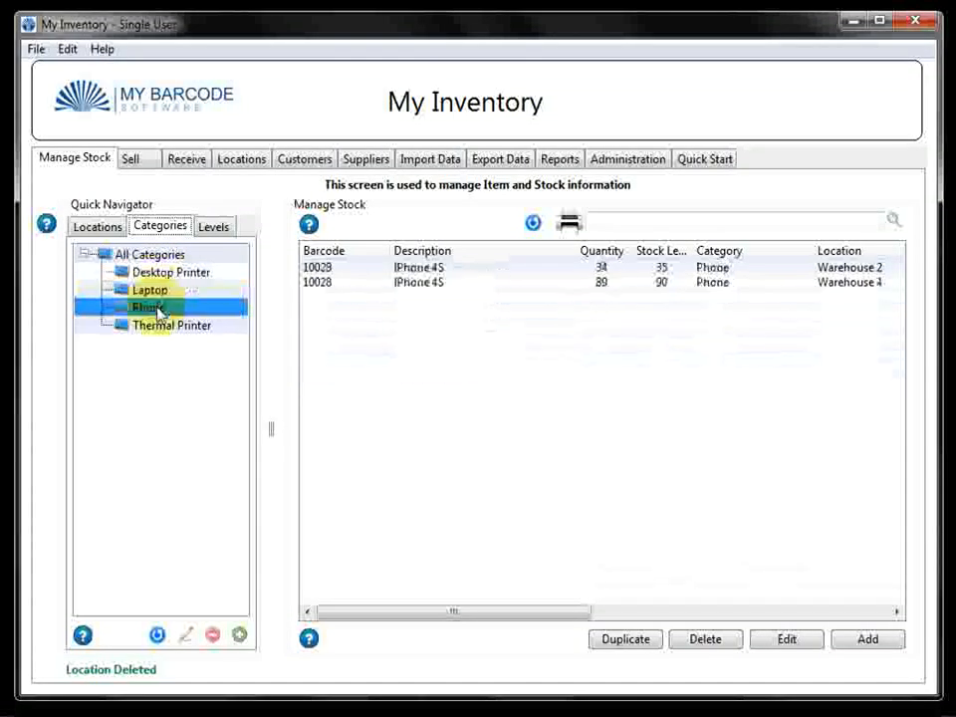
click(159, 327)
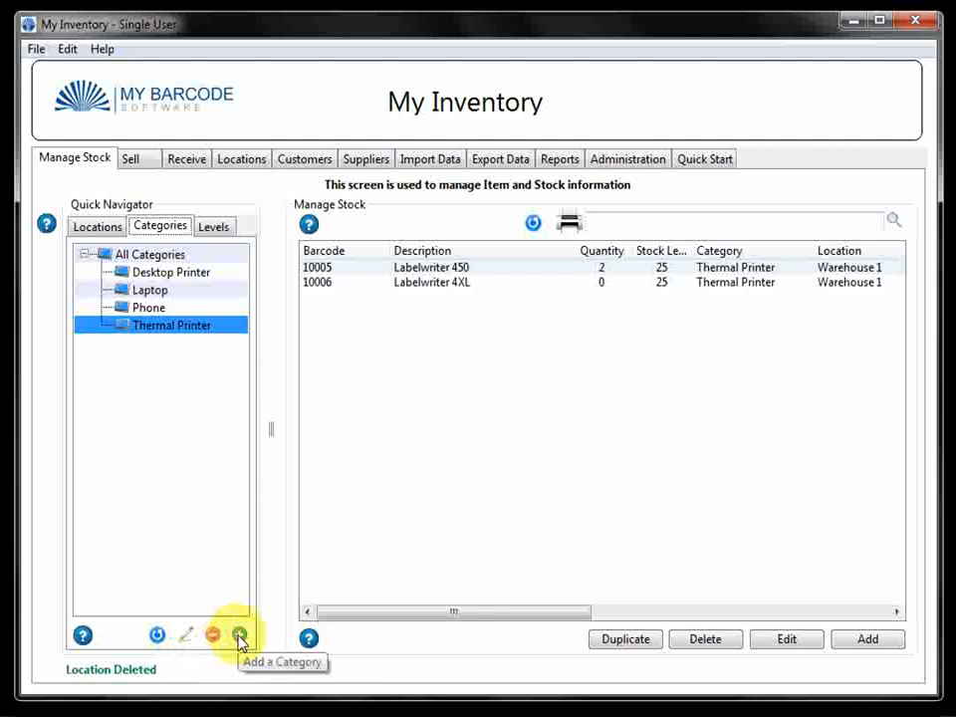
- Add a category named MAC Laptops under All Categories
click(167, 254)
click(239, 635)
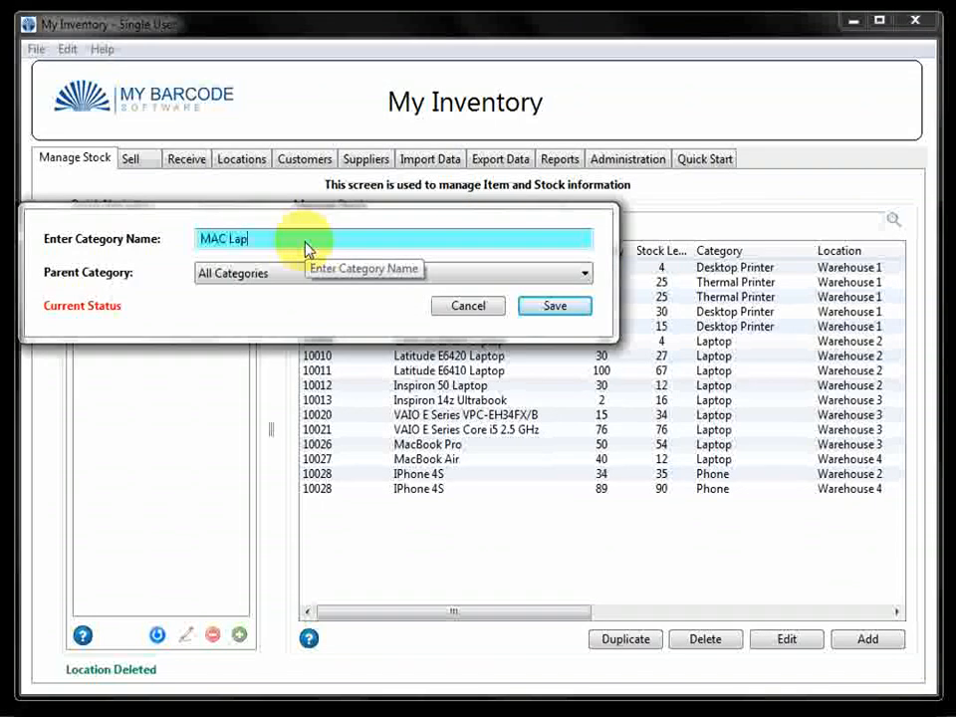
text(MAC Laptops)
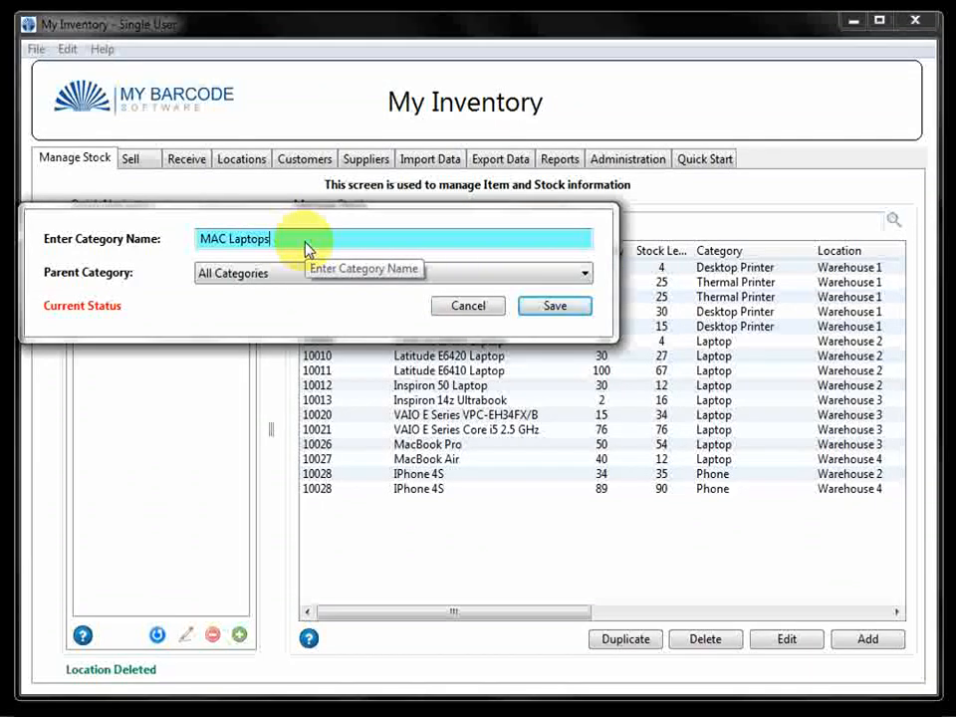
click(555, 307)
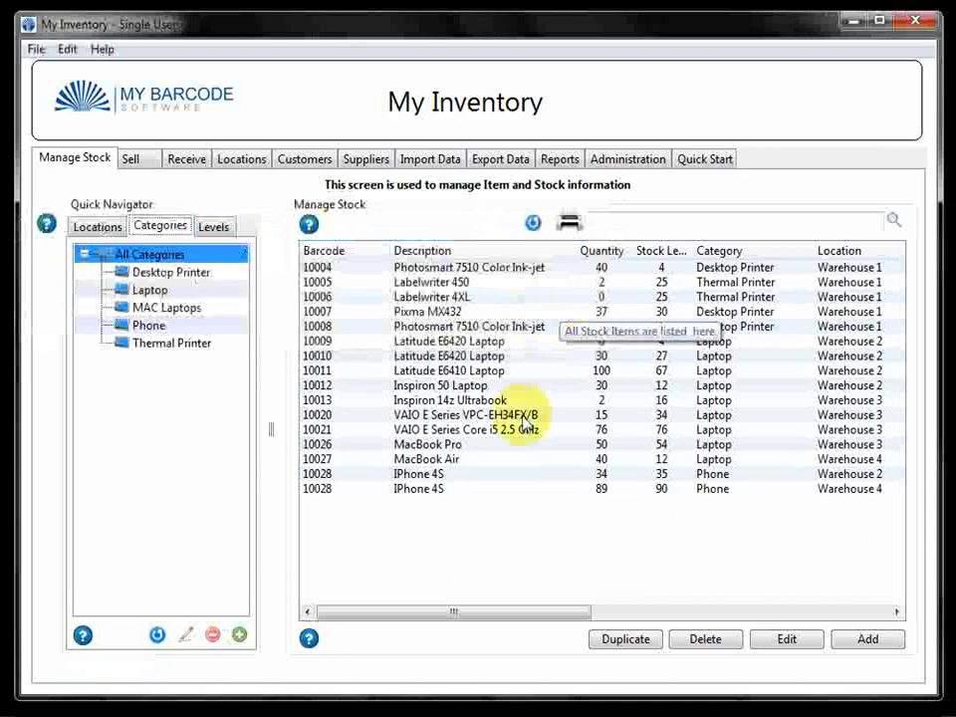
- Reassign MacBook Pro and MacBook Air to the MAC Laptops category, and check the stock listed under Laptop and MAC Laptops
click(436, 448)
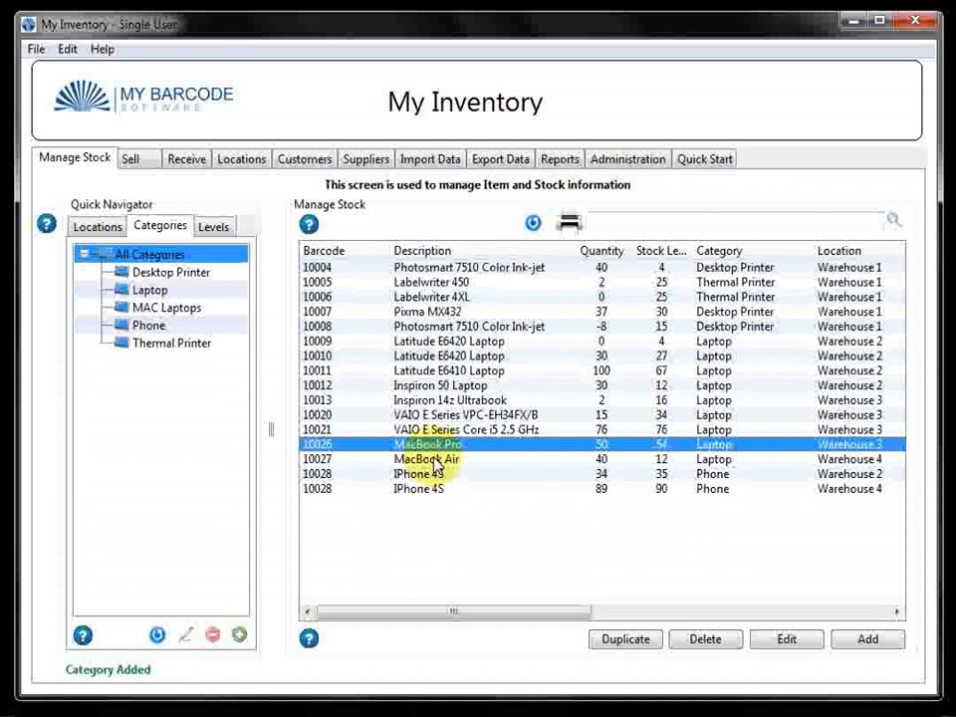
ctrl+click(435, 460)
drag(436, 466, 180, 319)
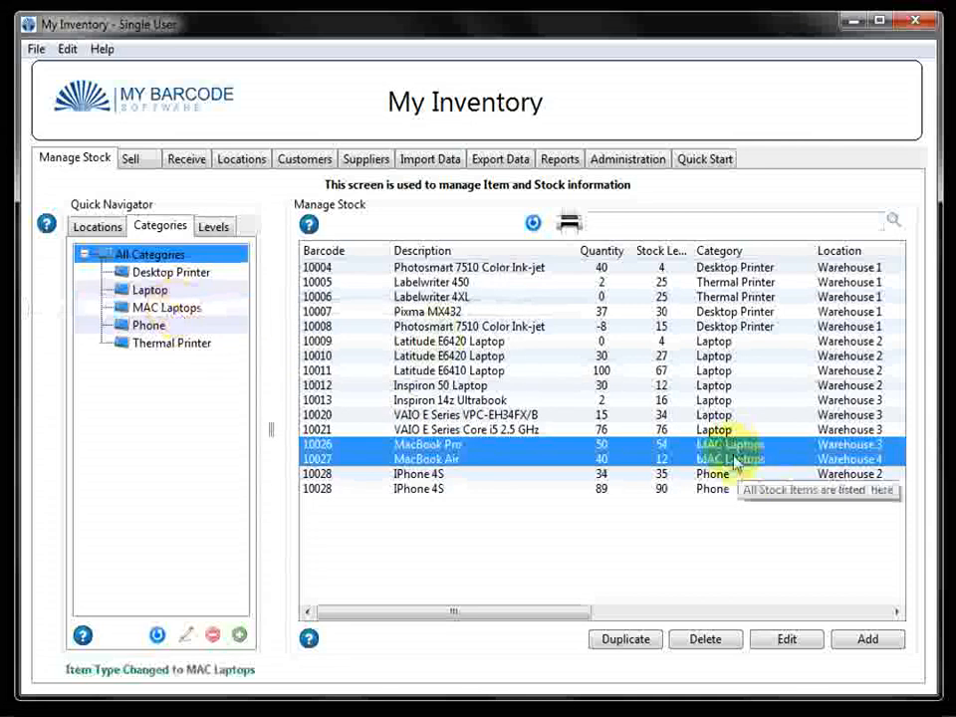
click(149, 290)
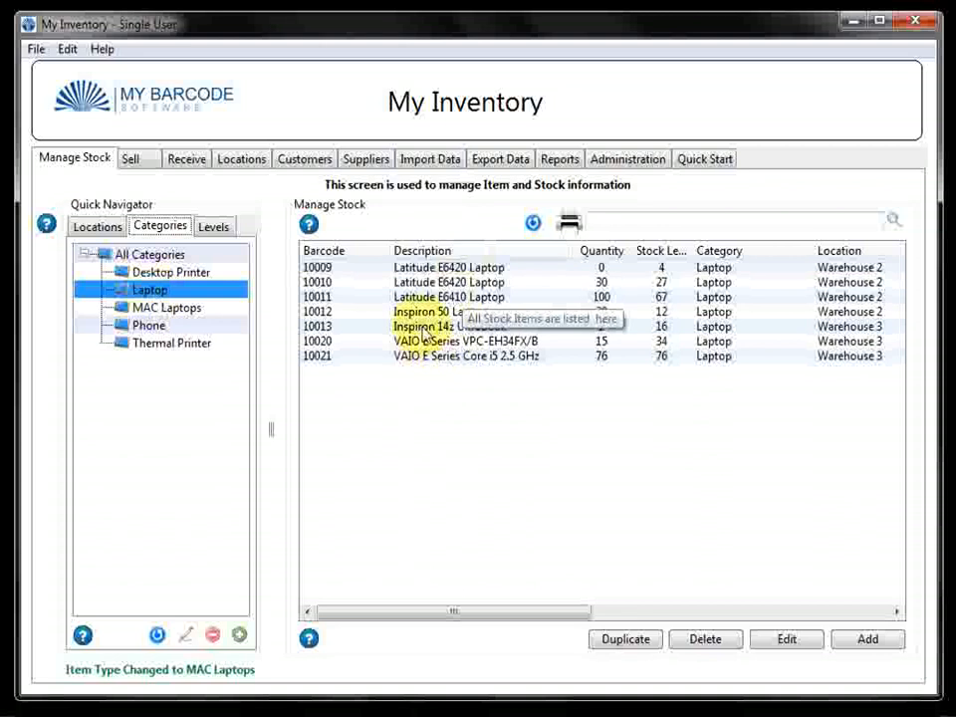
click(236, 309)
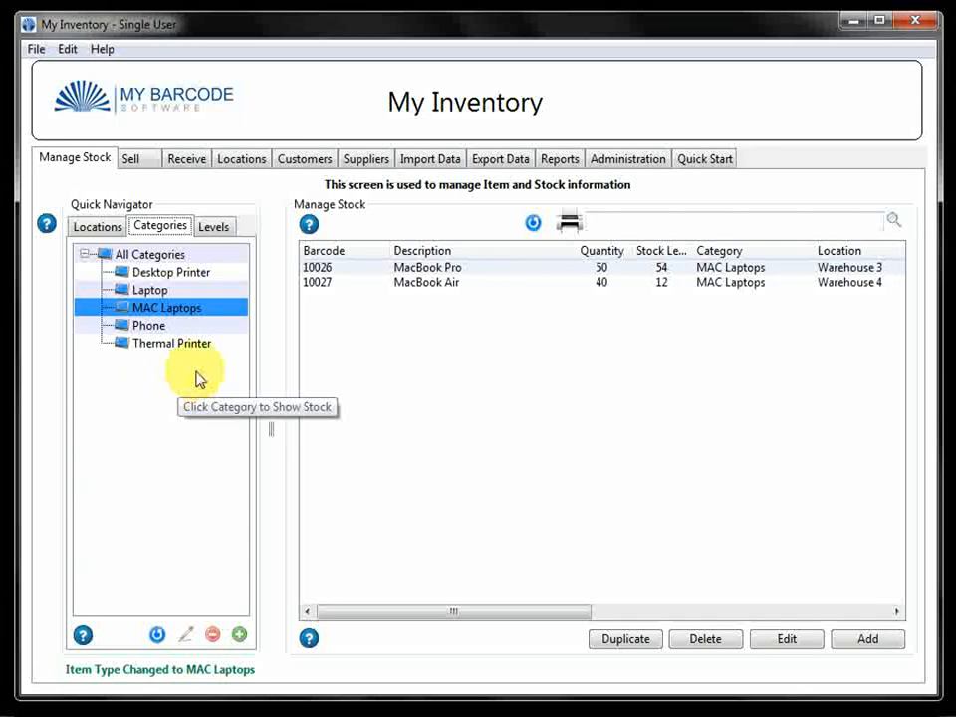
- Filter the stock by the In Stock, Low Level Stock and No Stock levels in turn, widening the Stock Levels column for reading
click(217, 229)
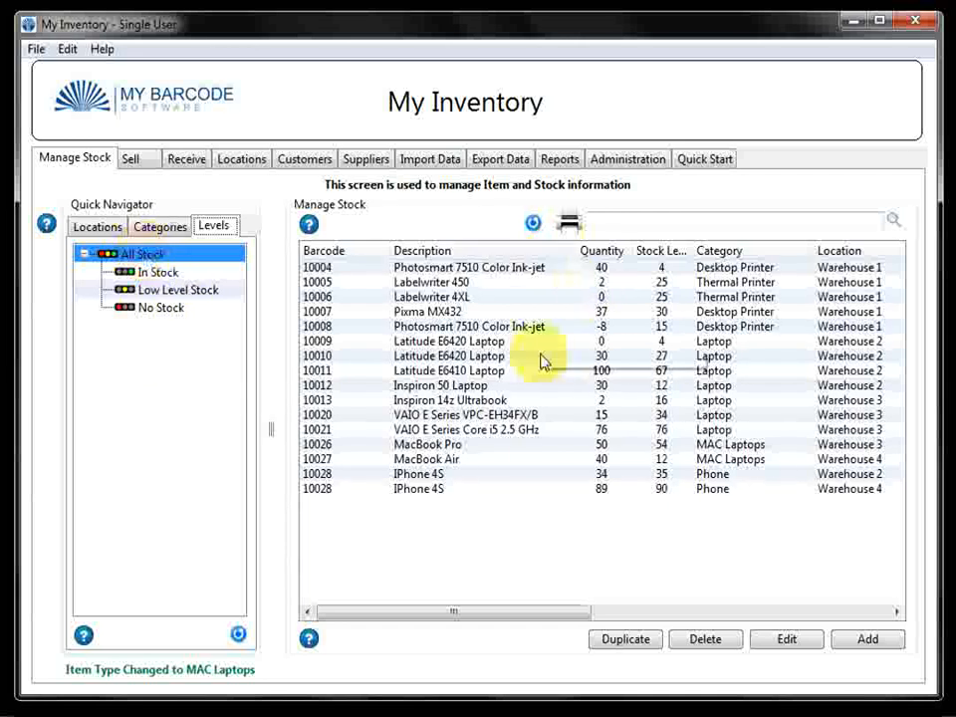
click(155, 275)
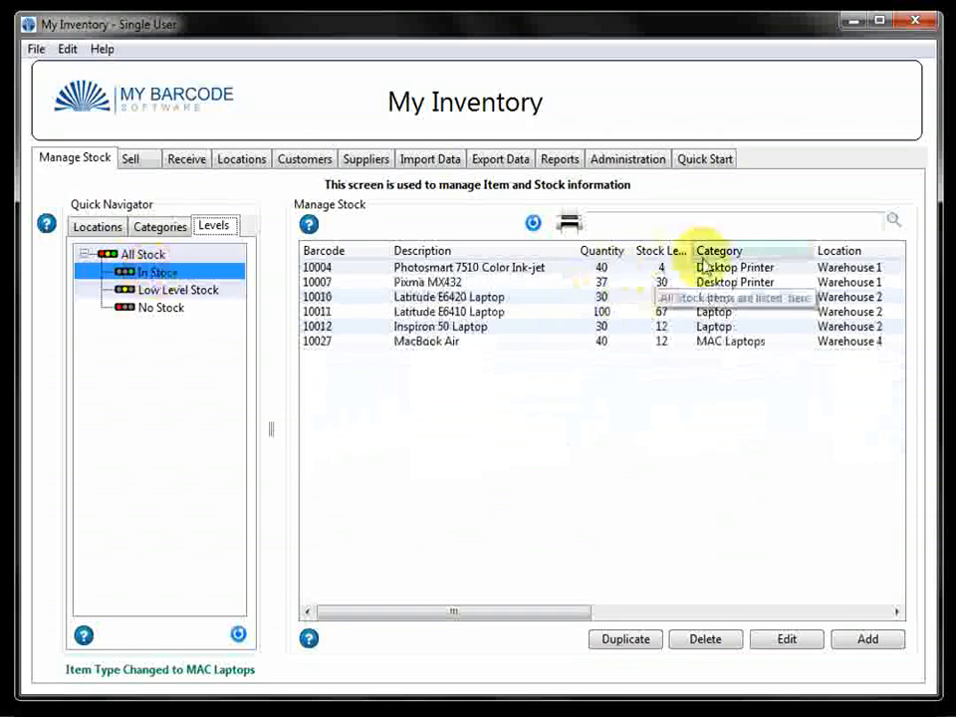
drag(688, 250, 723, 250)
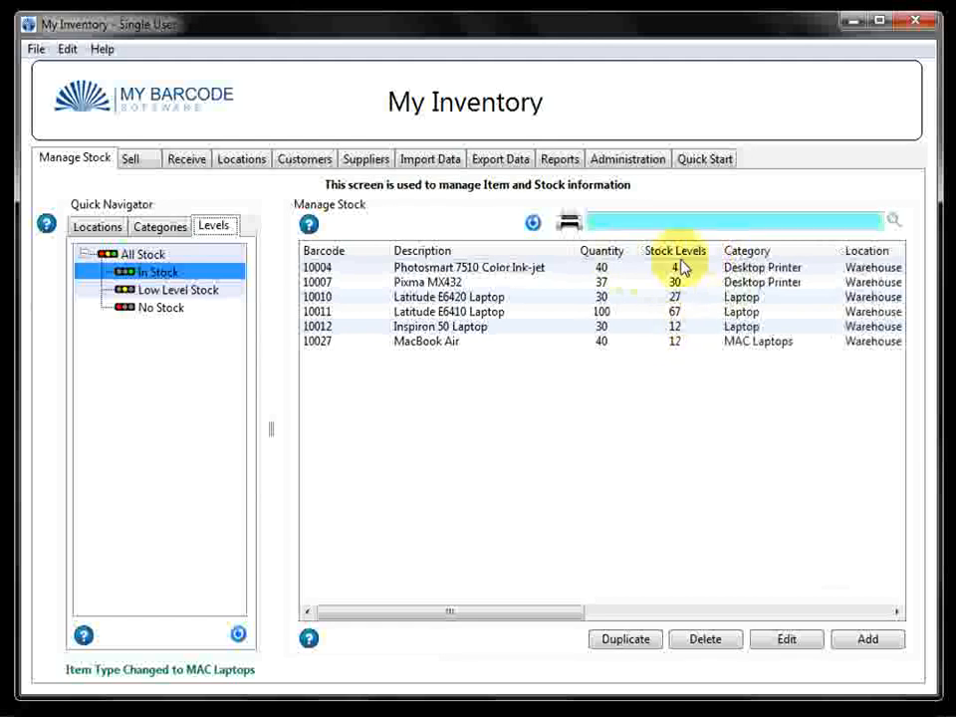
click(189, 297)
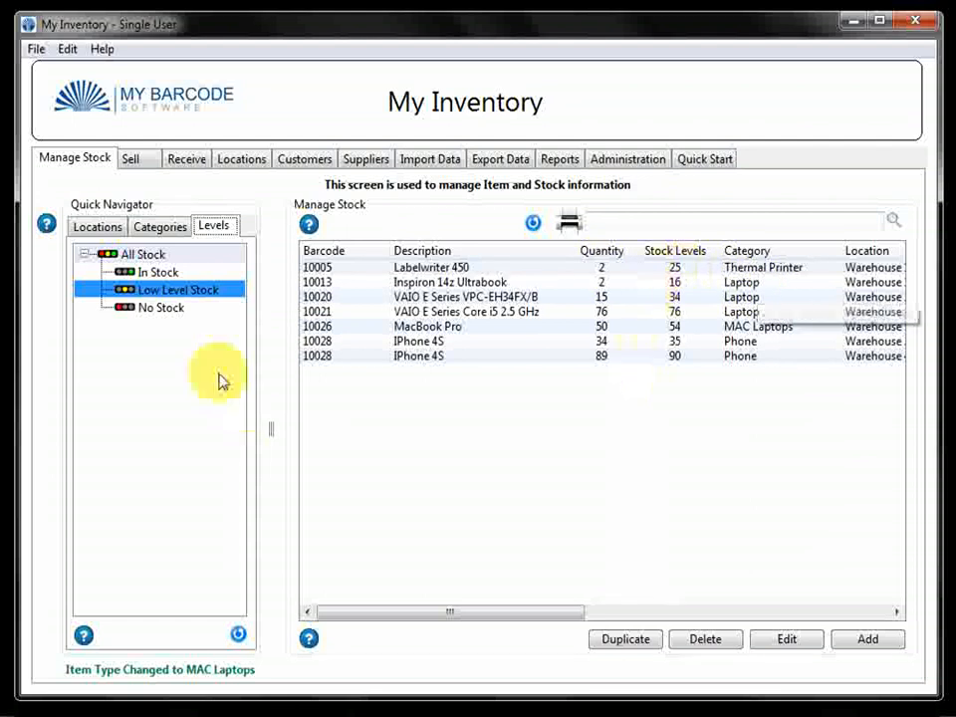
click(161, 308)
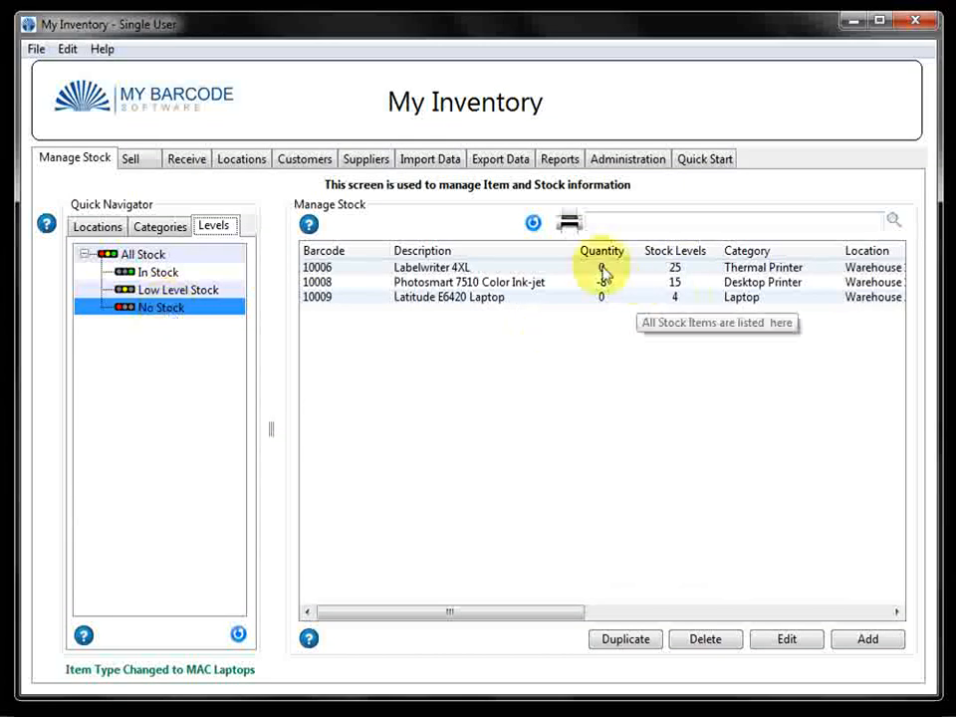
- Review the stock lists by level again, switching between Low Level Stock, In Stock and All Stock, and ending on No Stock
click(174, 288)
click(158, 272)
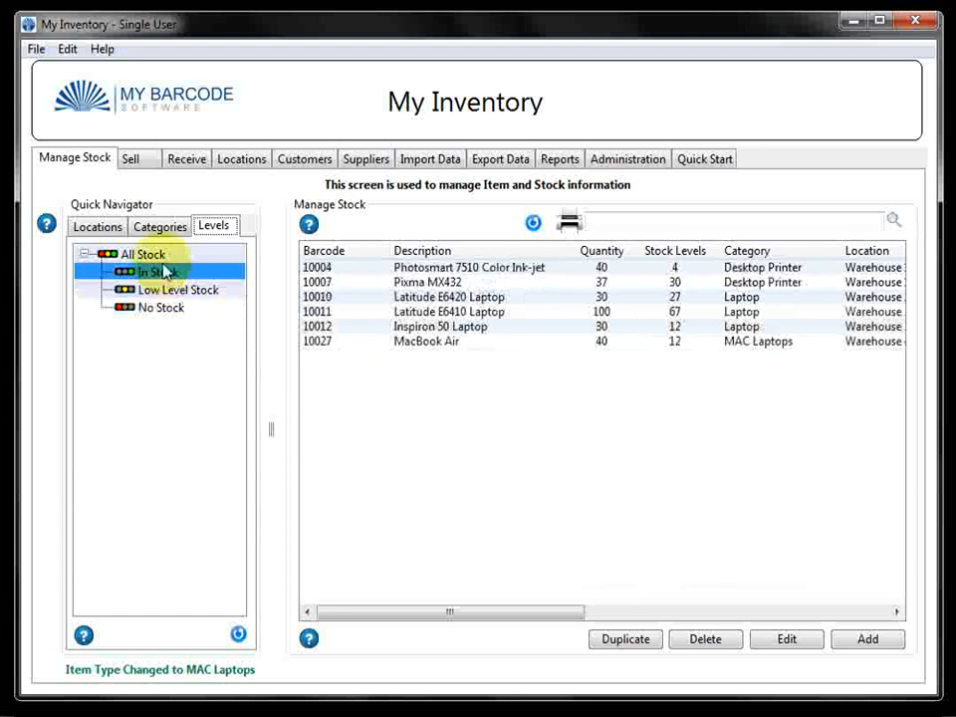
click(152, 255)
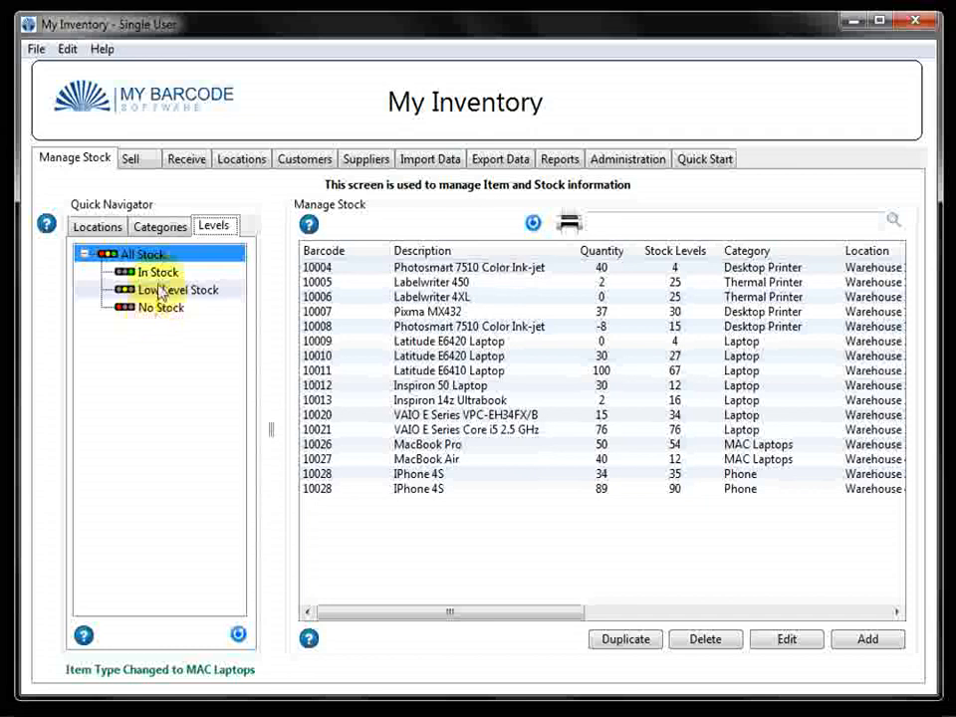
click(158, 274)
click(165, 289)
click(160, 308)
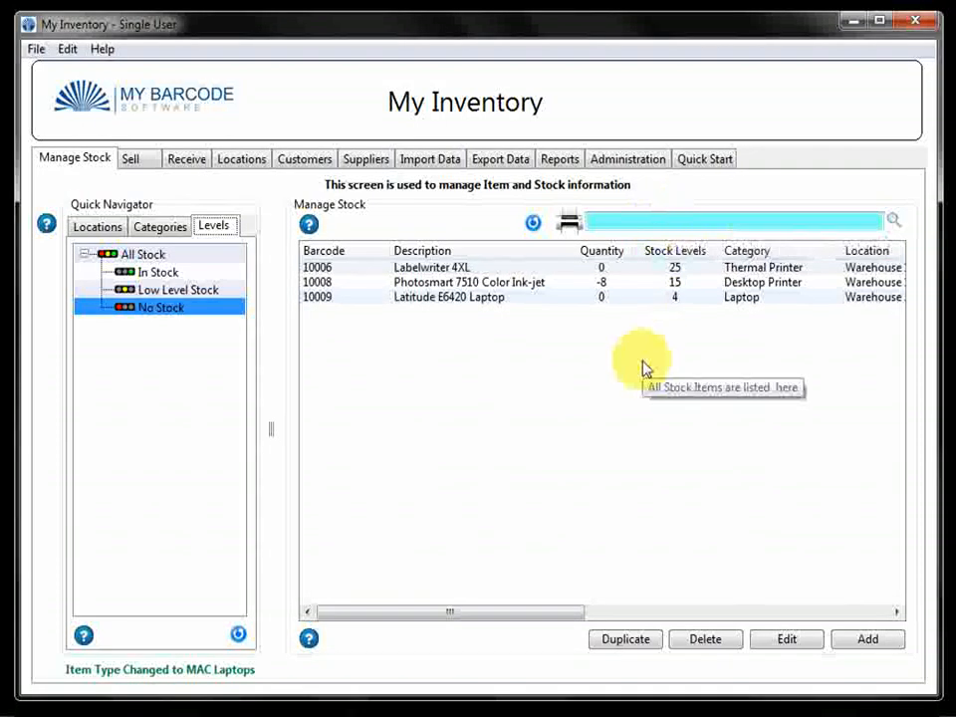
- Set up a sale with the ABC Corporation contact as customer and Warehouse 1 as location
click(133, 163)
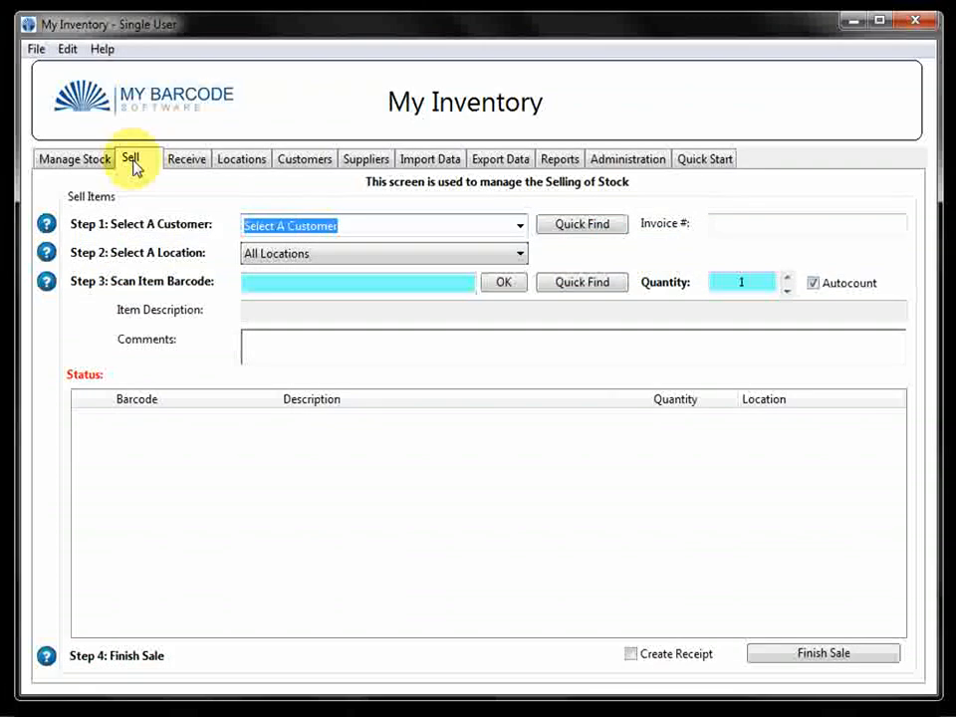
click(521, 227)
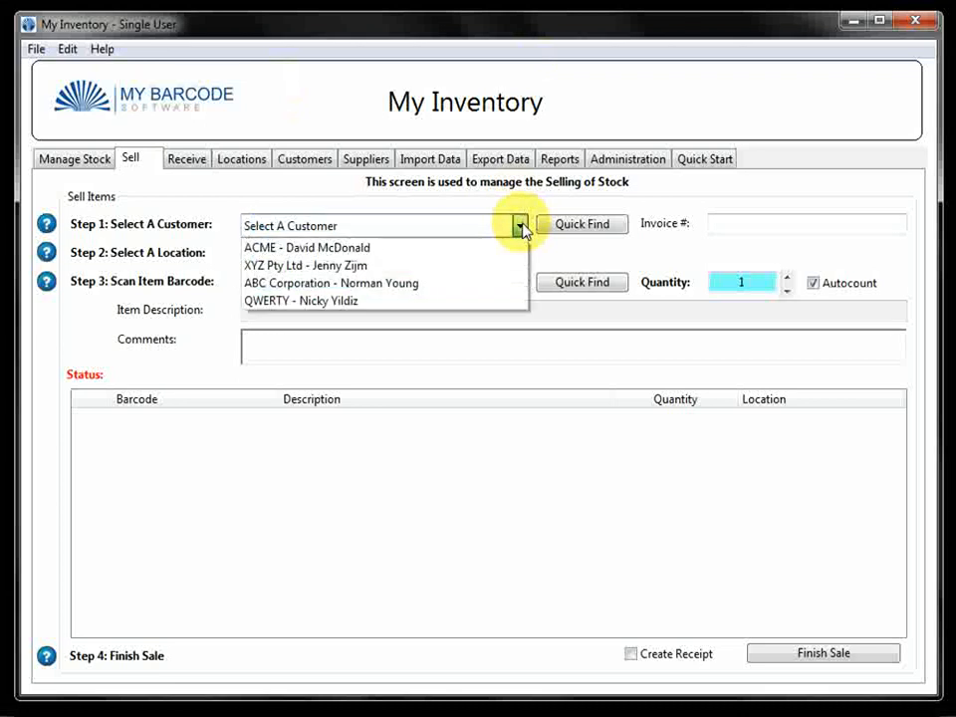
click(427, 287)
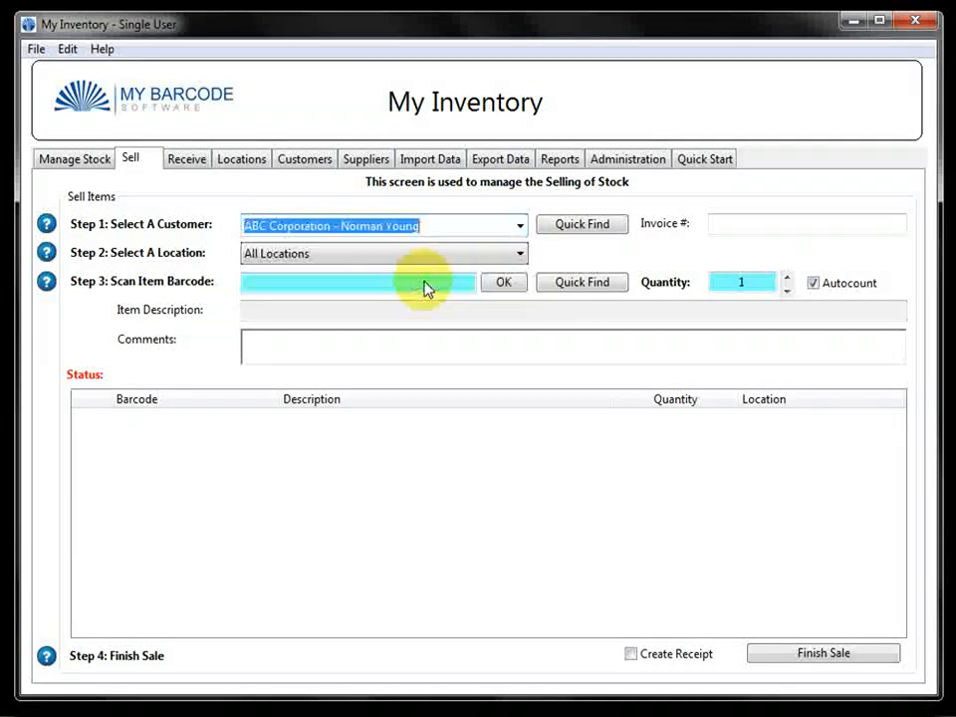
click(521, 255)
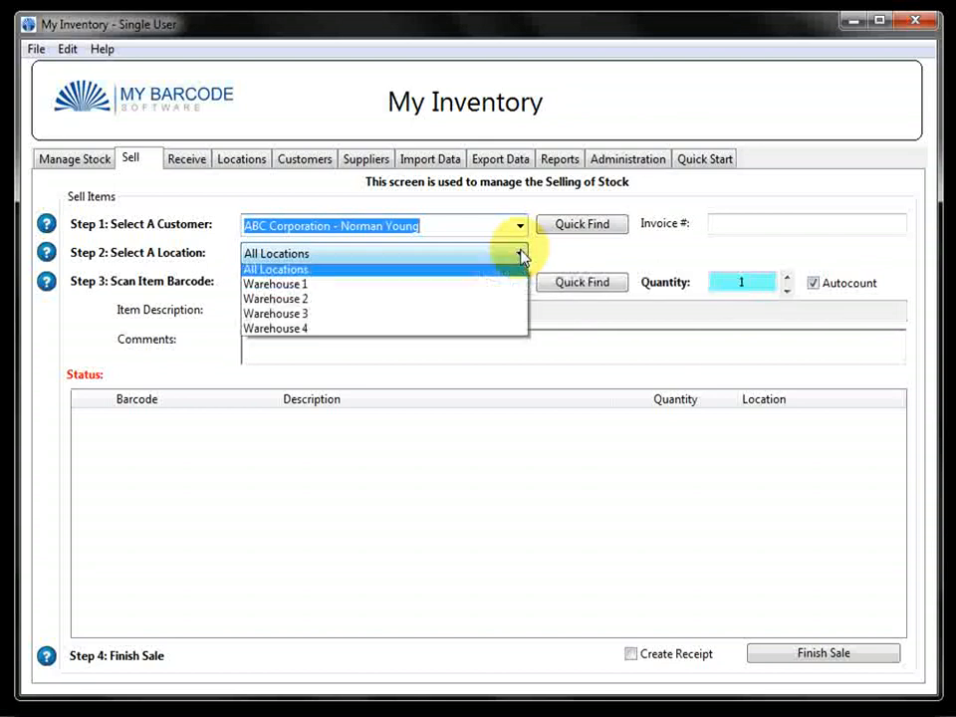
click(388, 289)
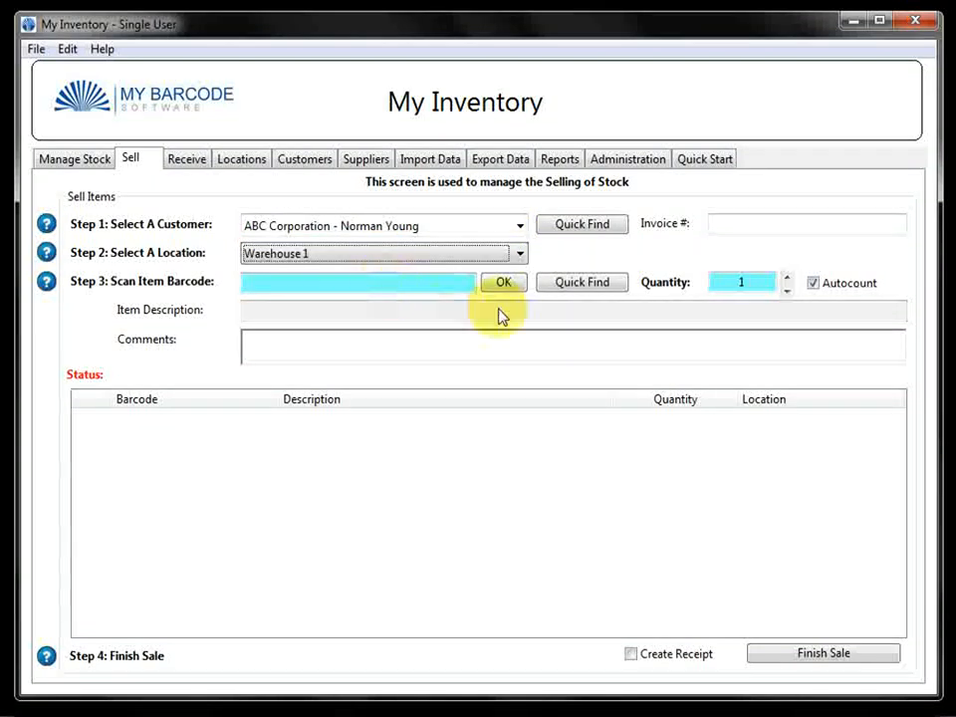
- Find Photosmart 7510 Color Ink-jet (barcode 10004) in the item list, add it to the sale and set its quantity to 5
click(363, 293)
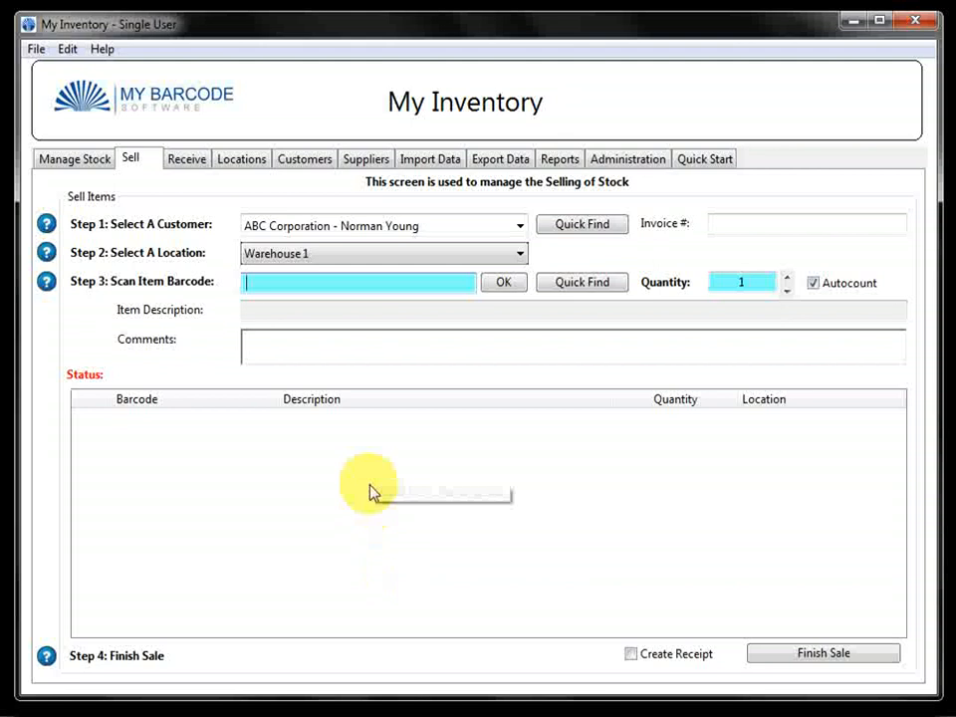
click(579, 282)
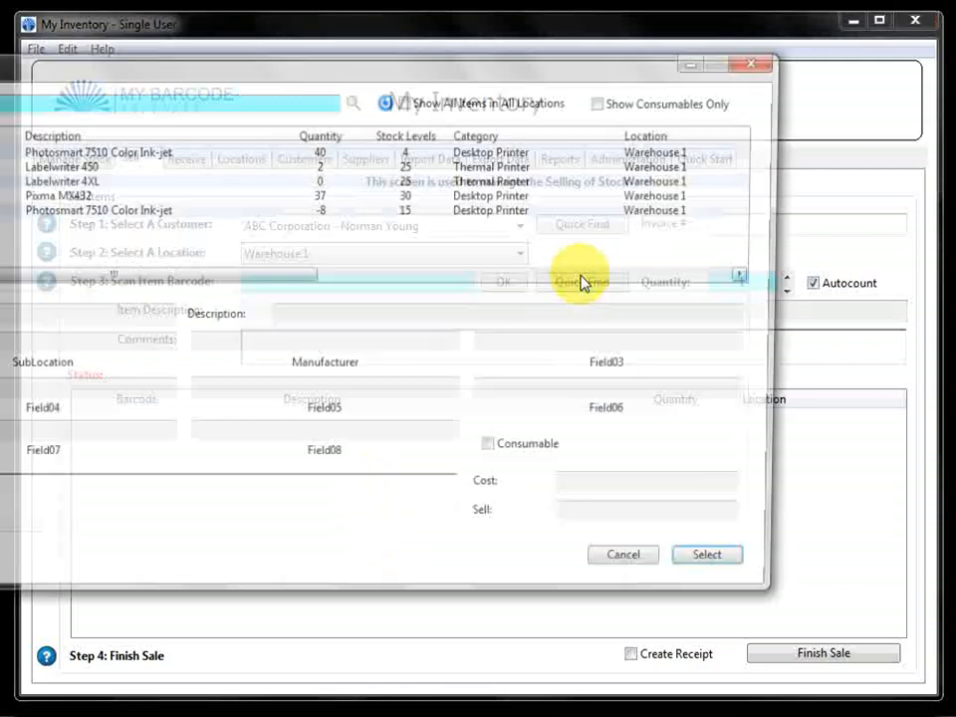
drag(312, 66, 474, 79)
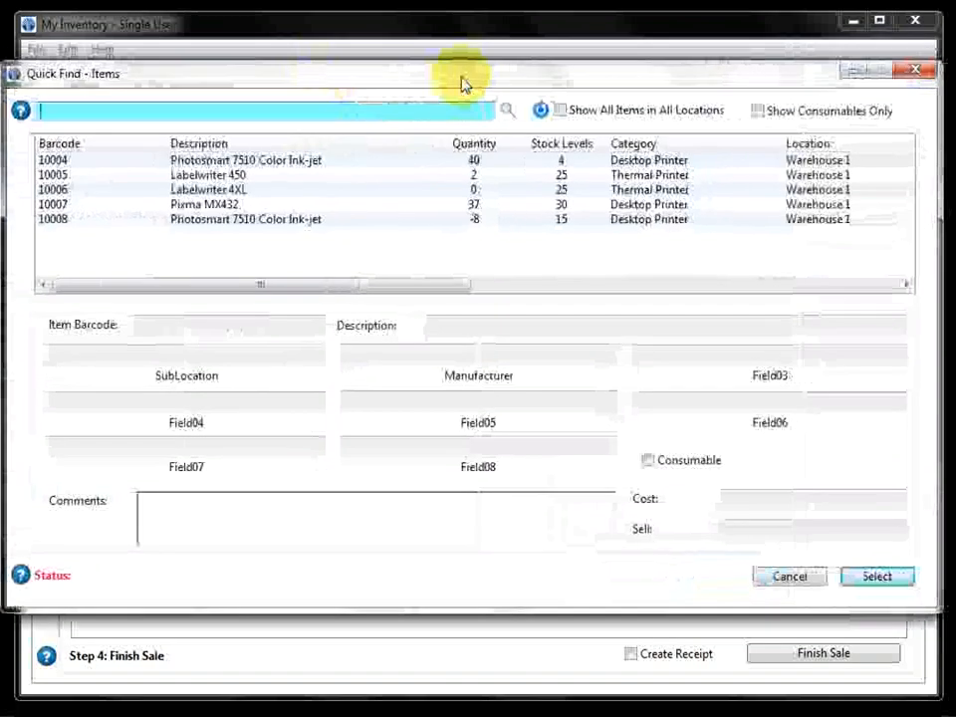
double_click(261, 163)
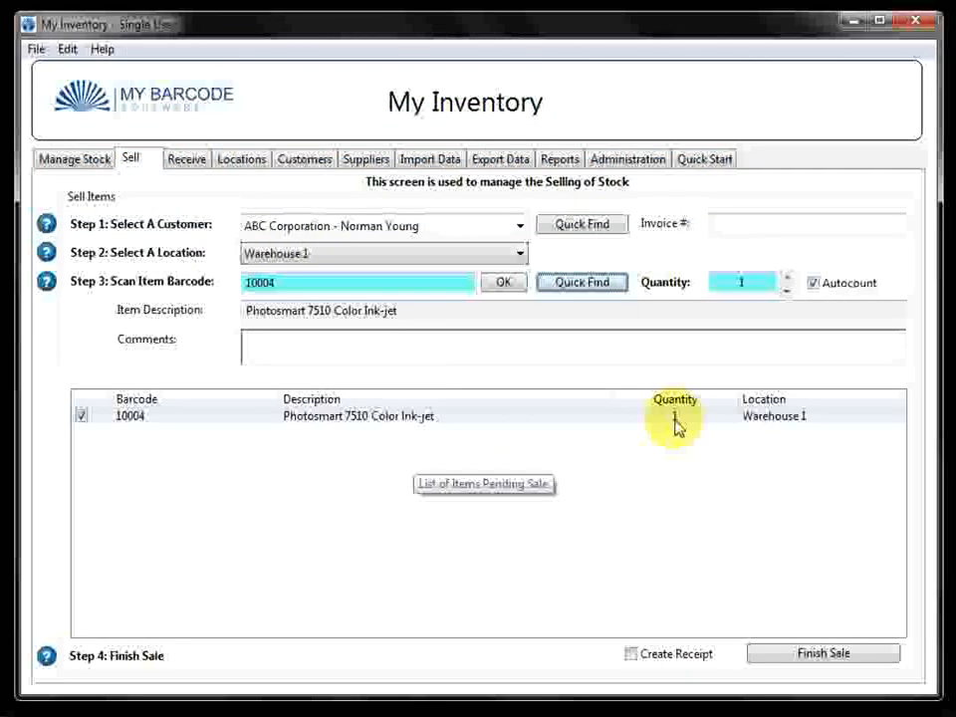
click(676, 424)
click(674, 425)
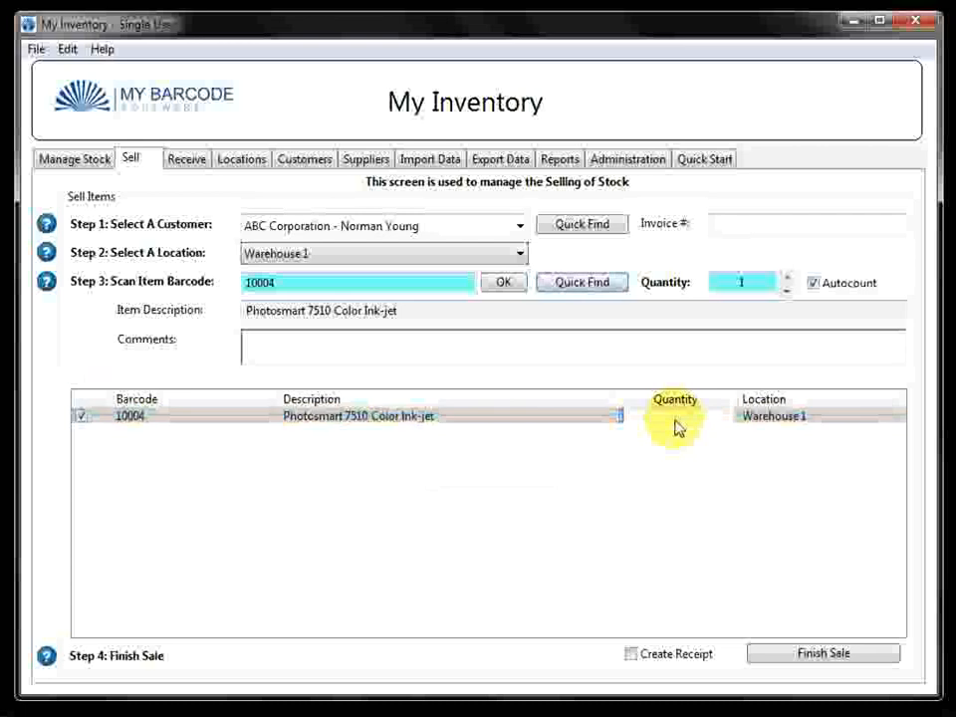
text(5)
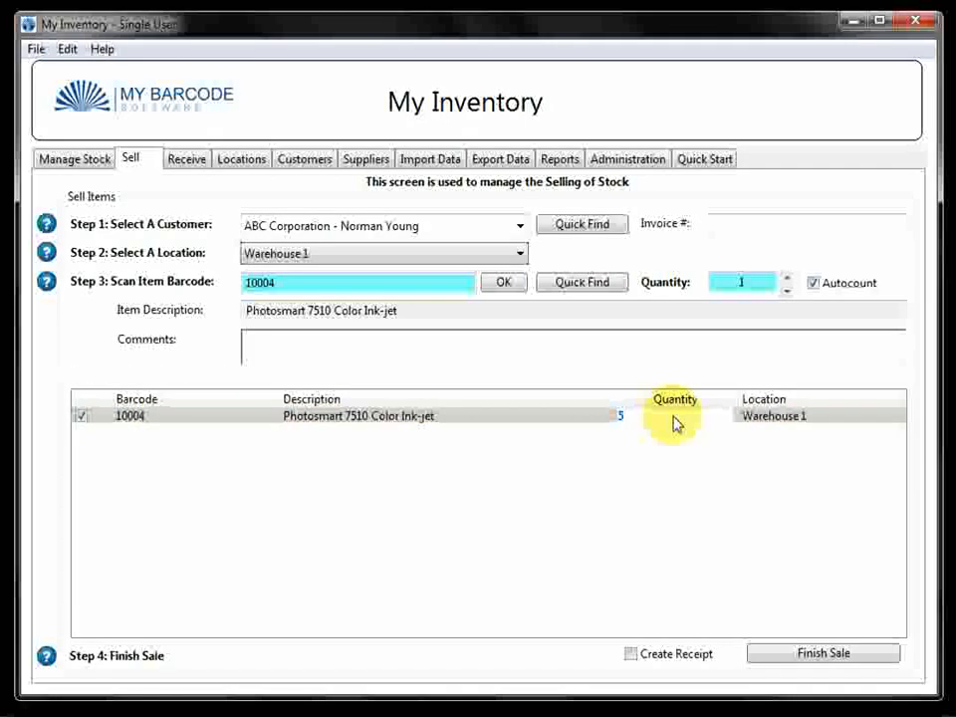
click(703, 483)
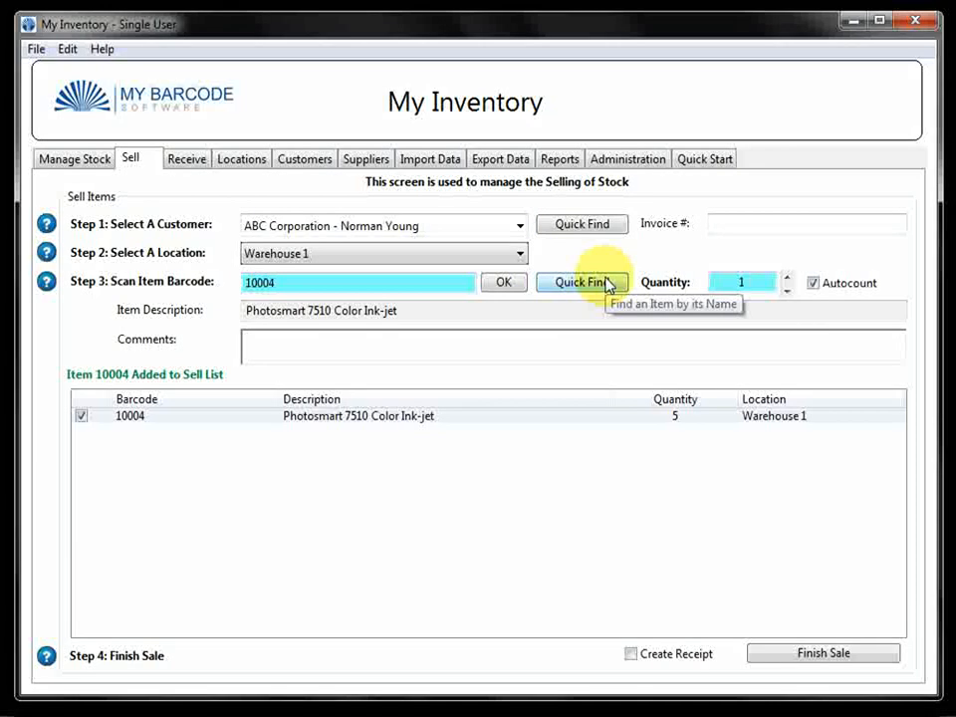
- Add the Labelwriter 450 to the sale by entering its barcode 10005
double_click(336, 284)
click(337, 279)
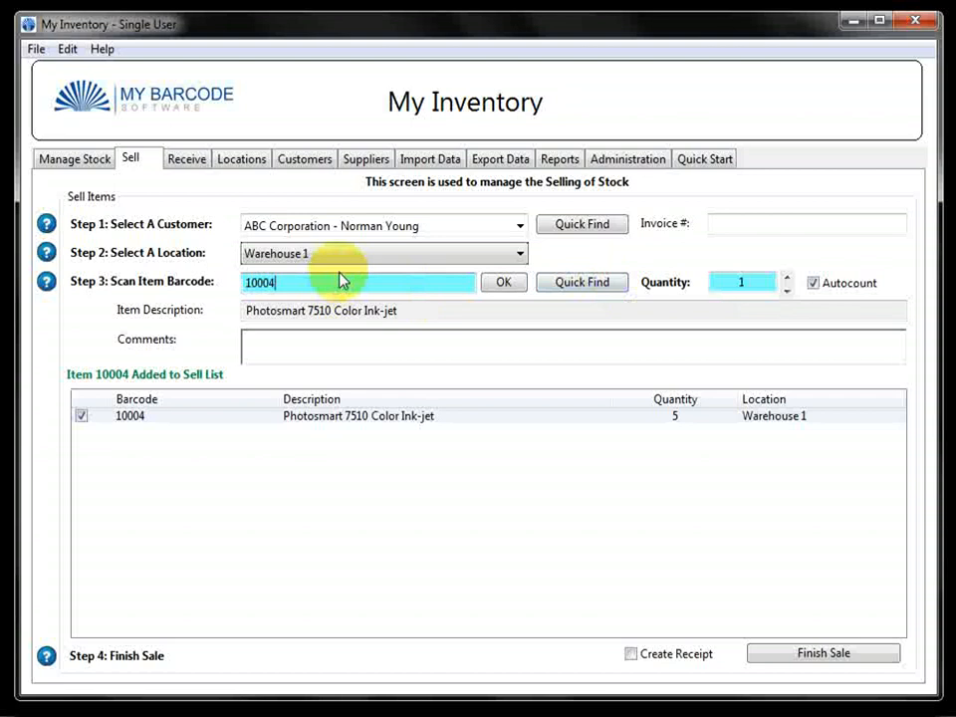
key(BackSpace)
text(5)
key(Return)
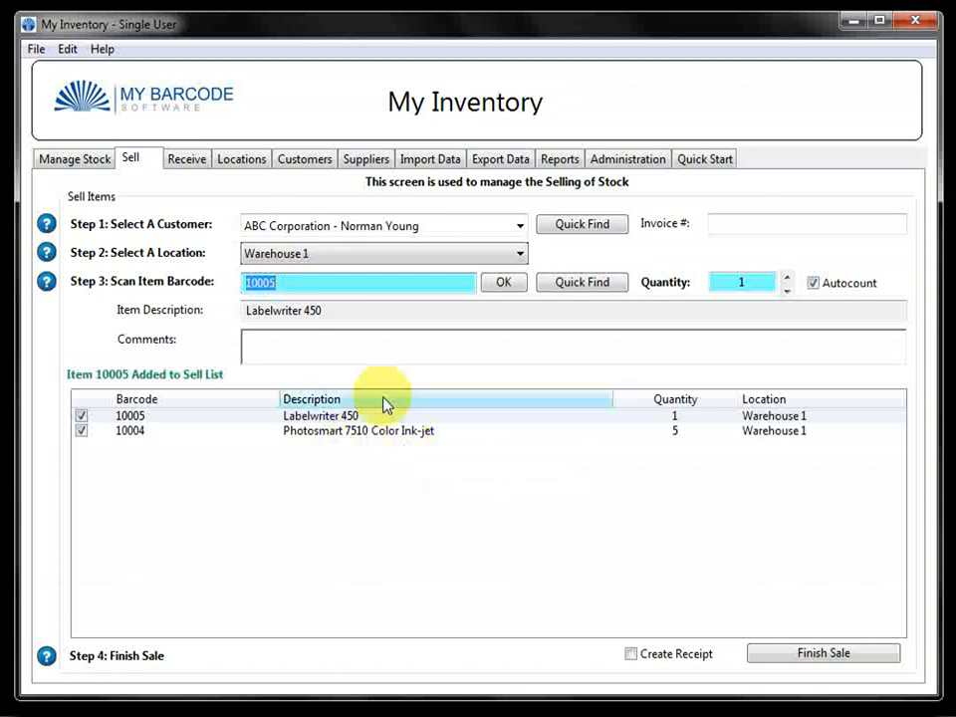
- Enter the invoice number, then finish the sale and dismiss the message
click(742, 229)
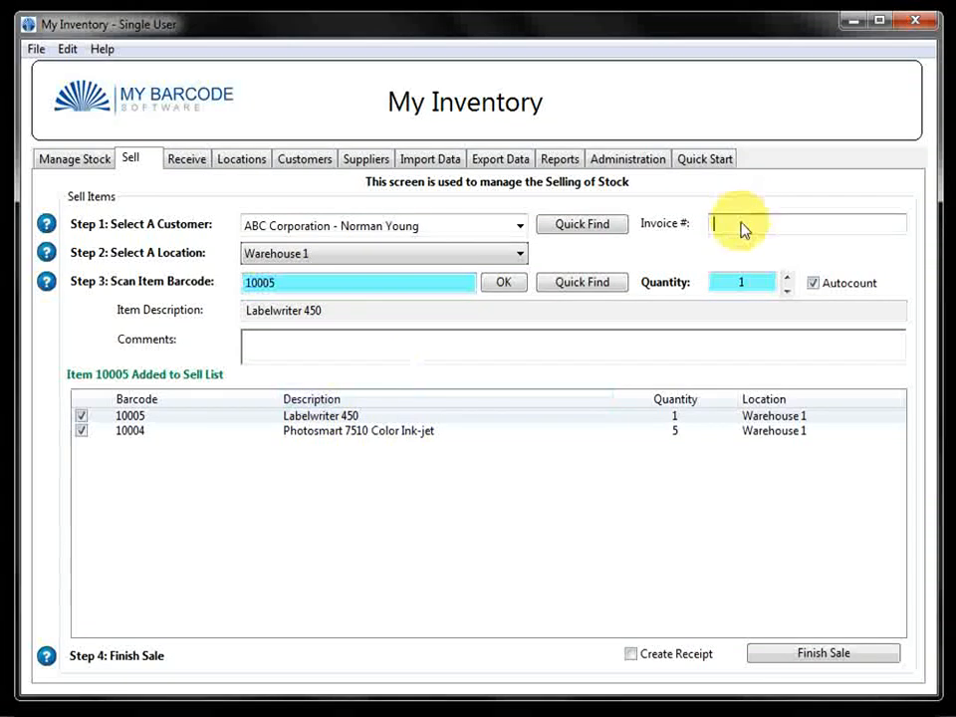
text(12345)
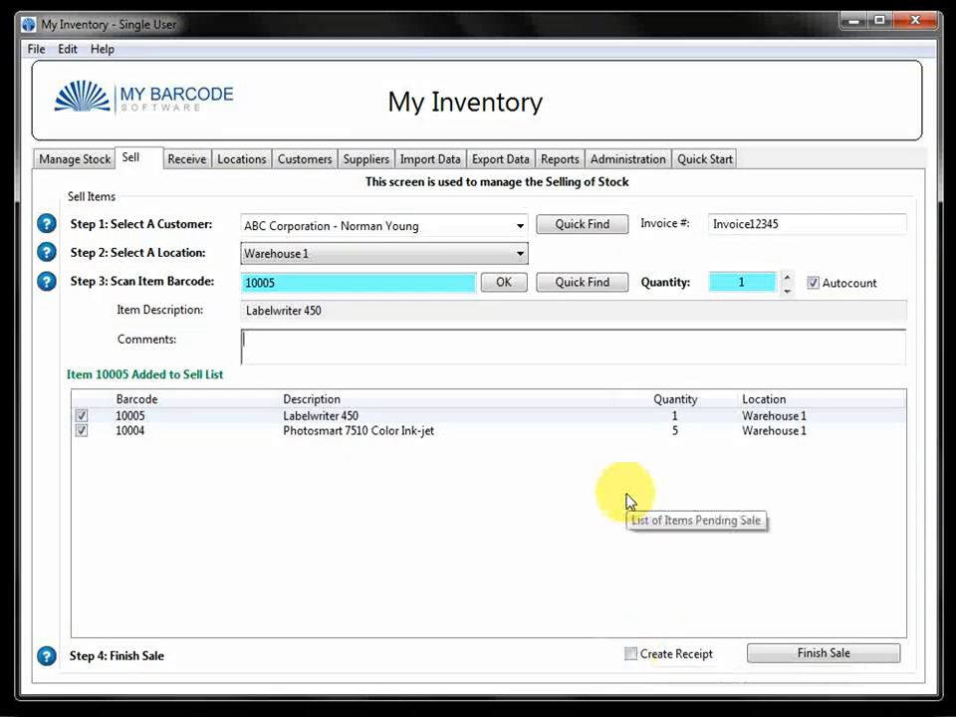
click(814, 659)
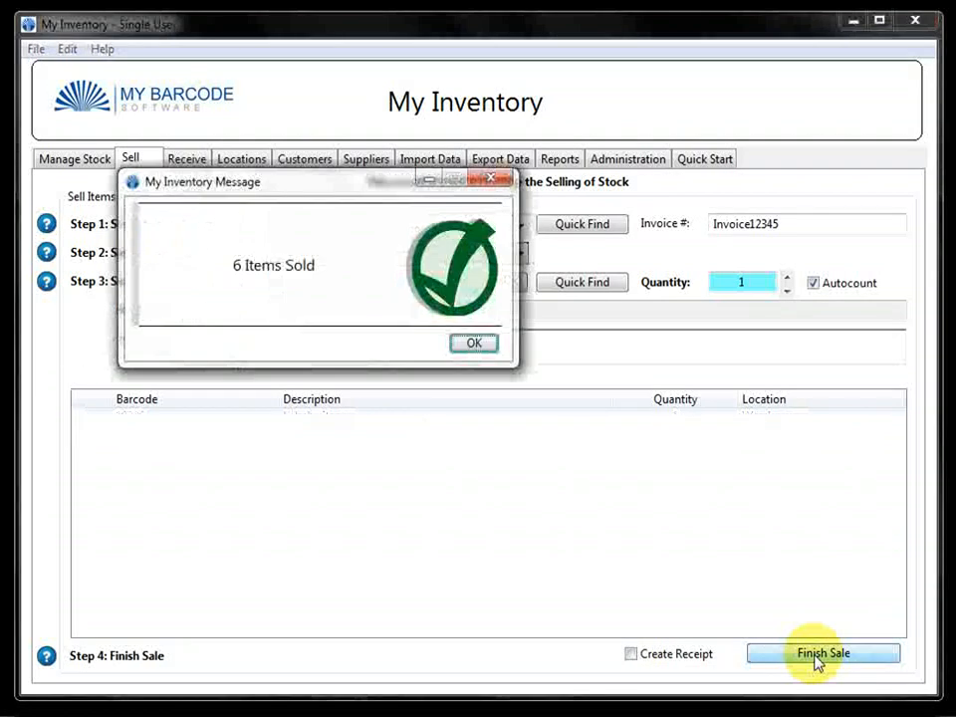
key(Return)
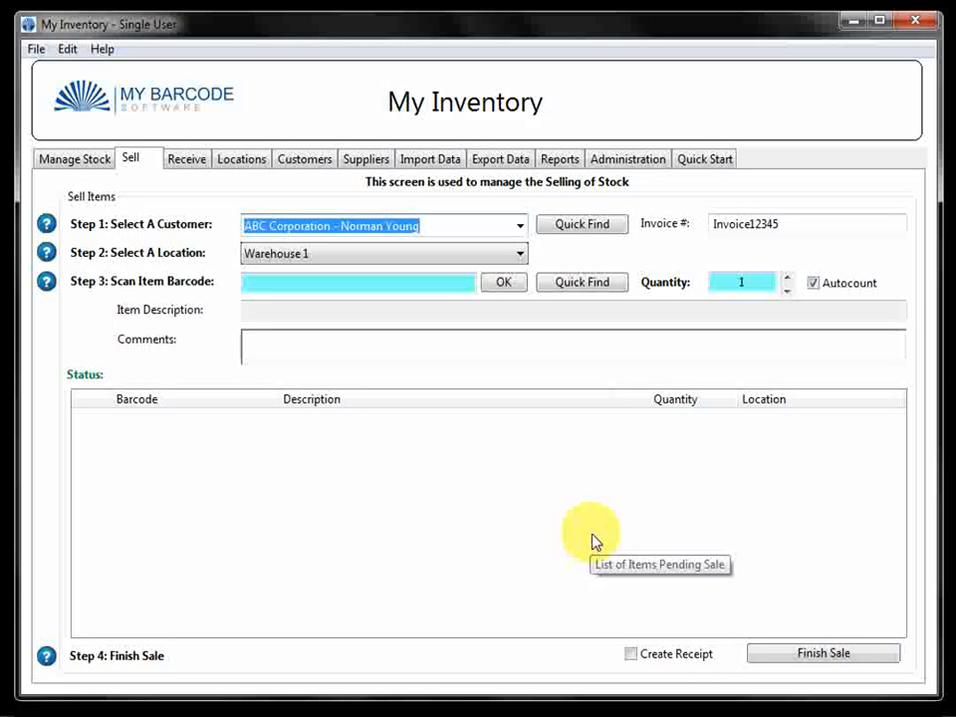
- Set up a stock receipt with the Dymo contact as supplier and Warehouse 2 as location
click(188, 160)
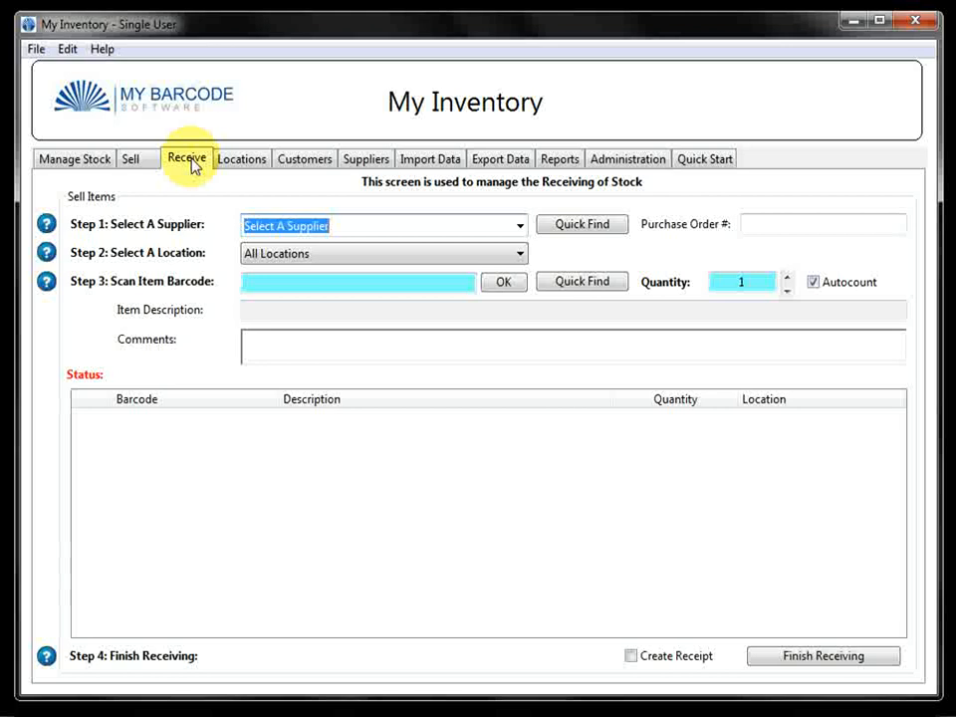
click(519, 227)
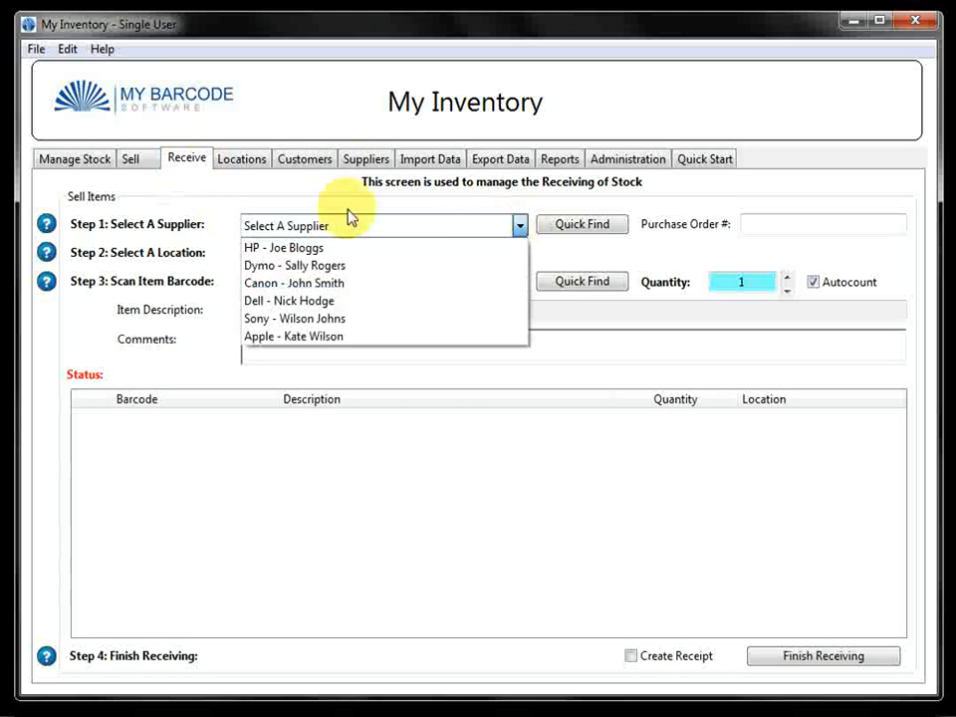
click(319, 266)
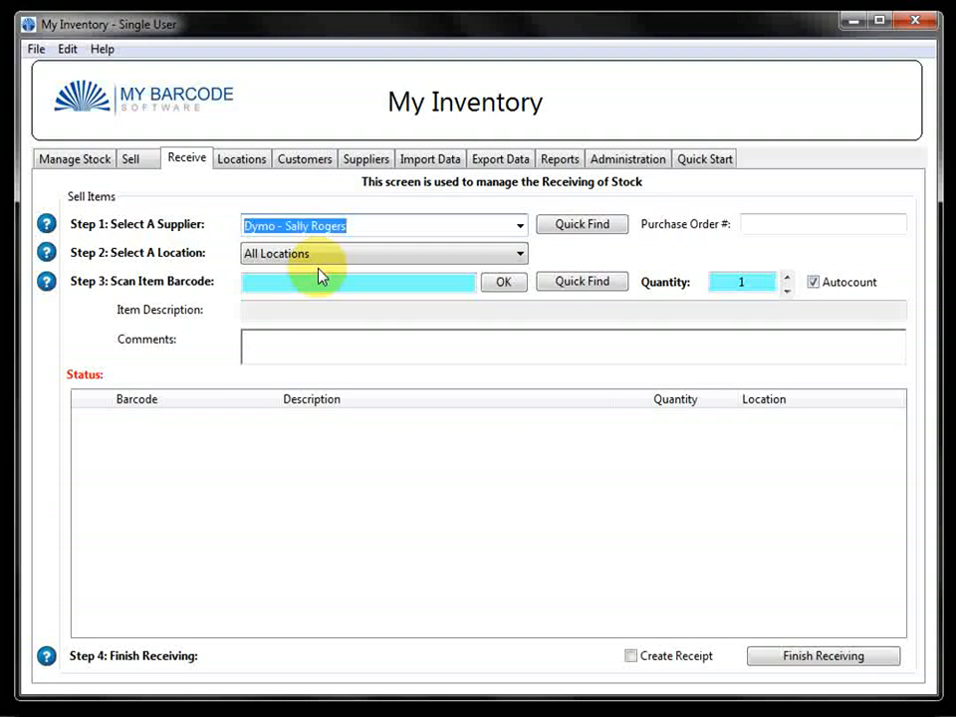
click(310, 255)
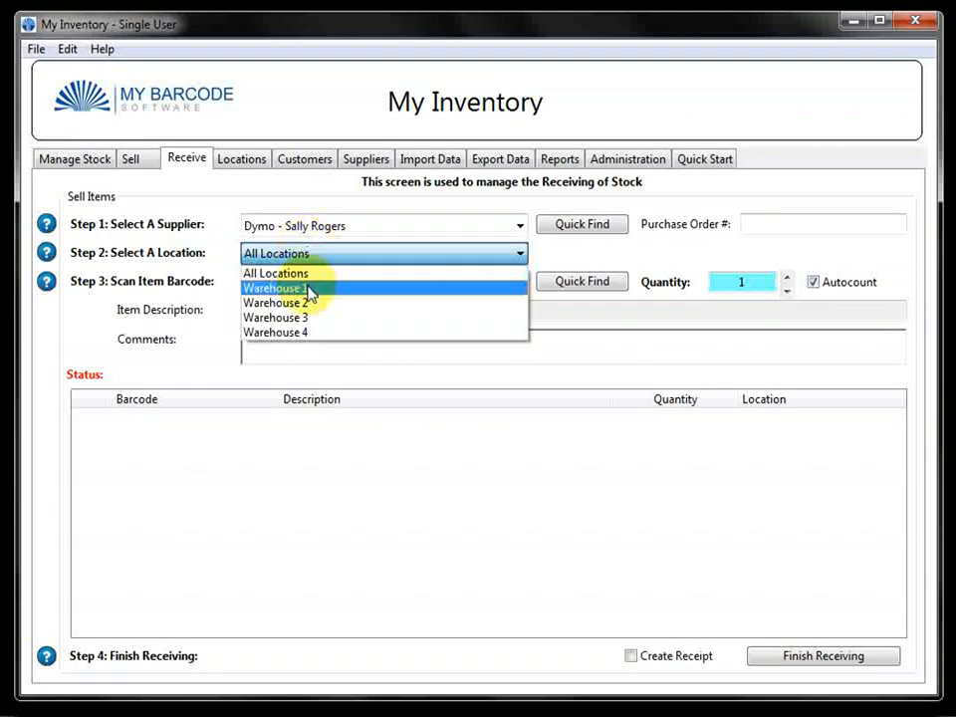
click(306, 307)
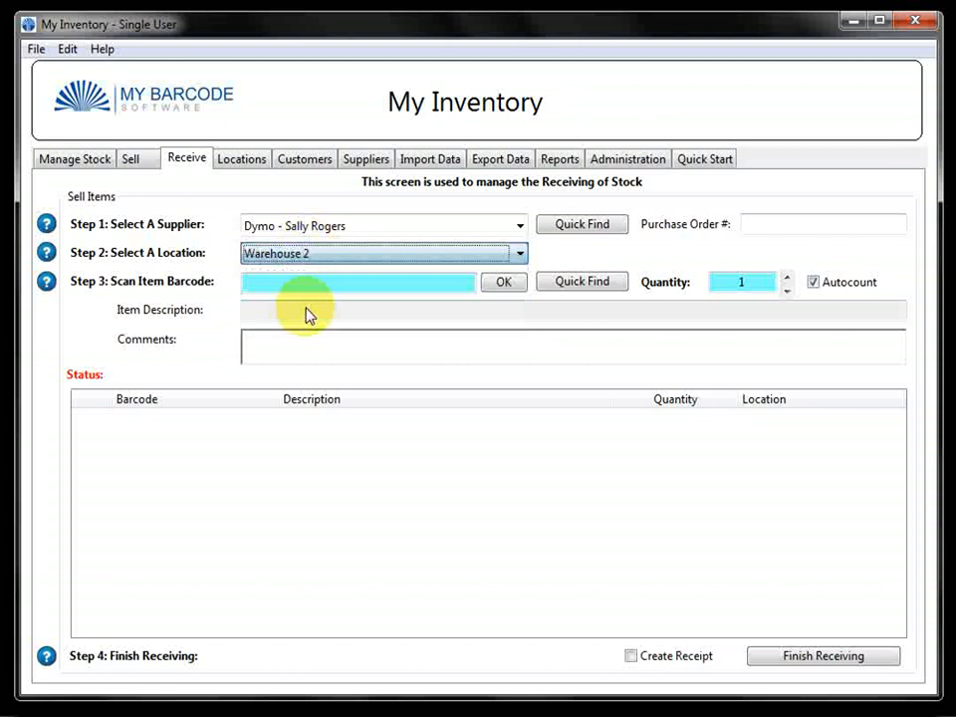
- Find Labelwriter 4XL and Labelwriter 450 in the item list and add both to the receive list
click(602, 286)
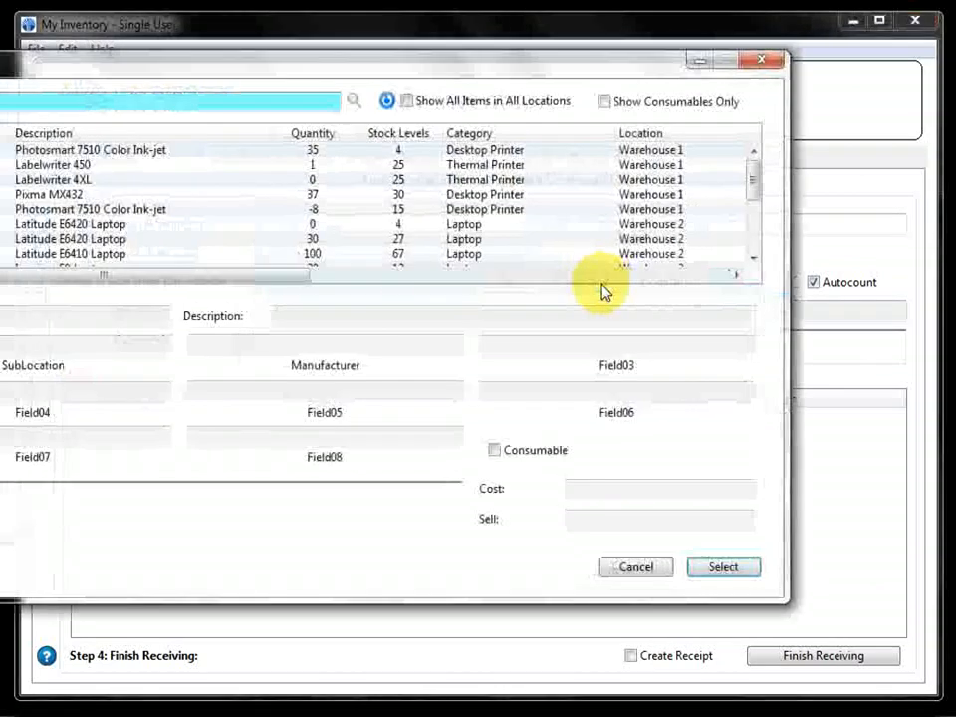
double_click(87, 180)
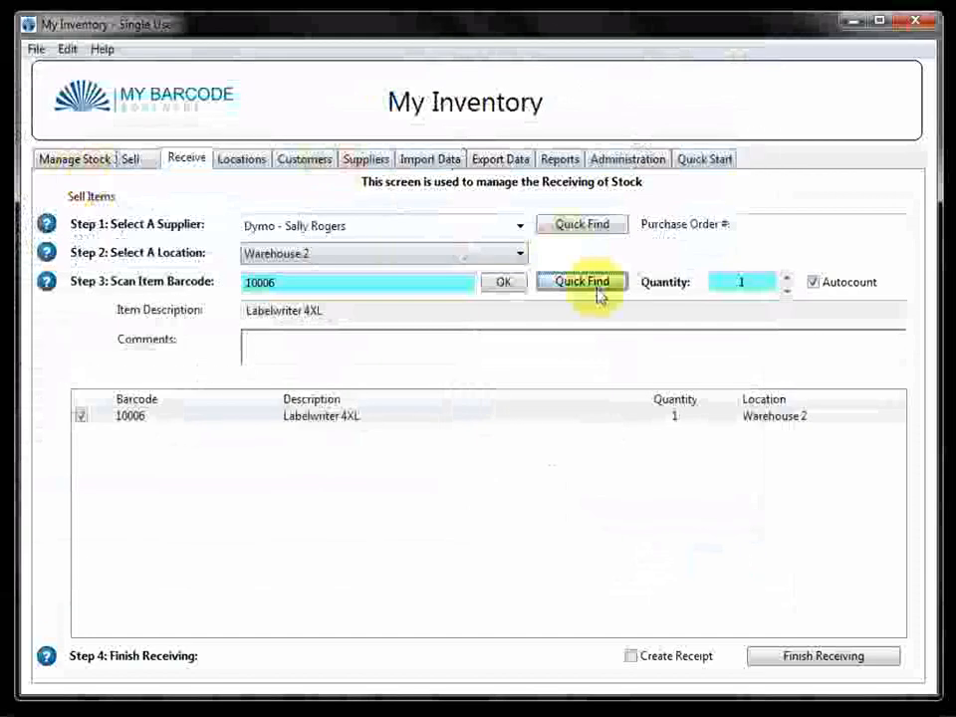
click(597, 286)
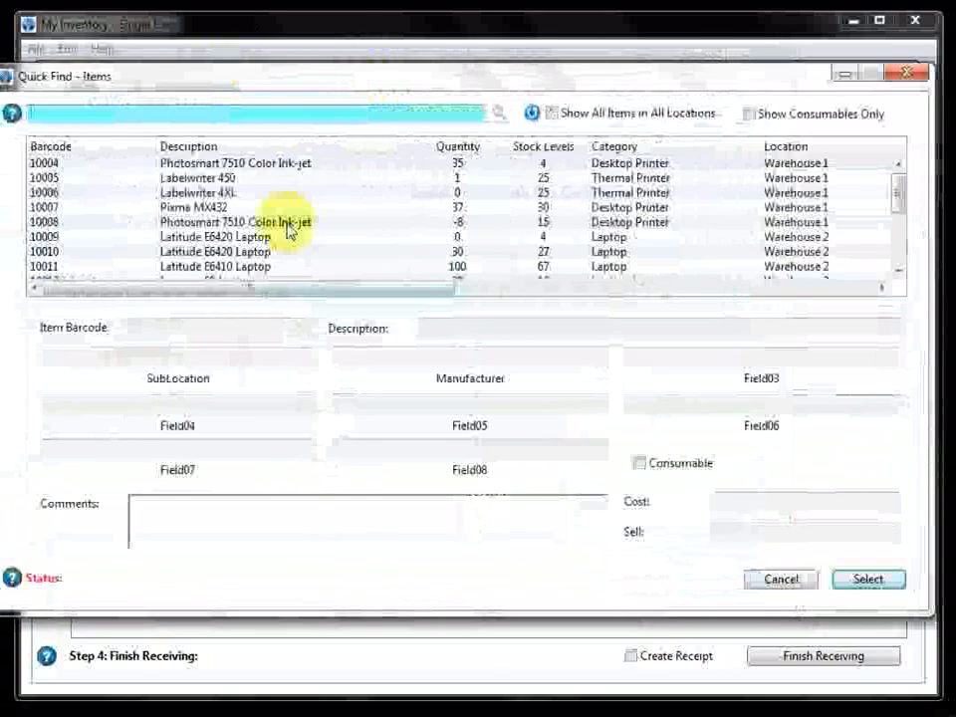
click(217, 181)
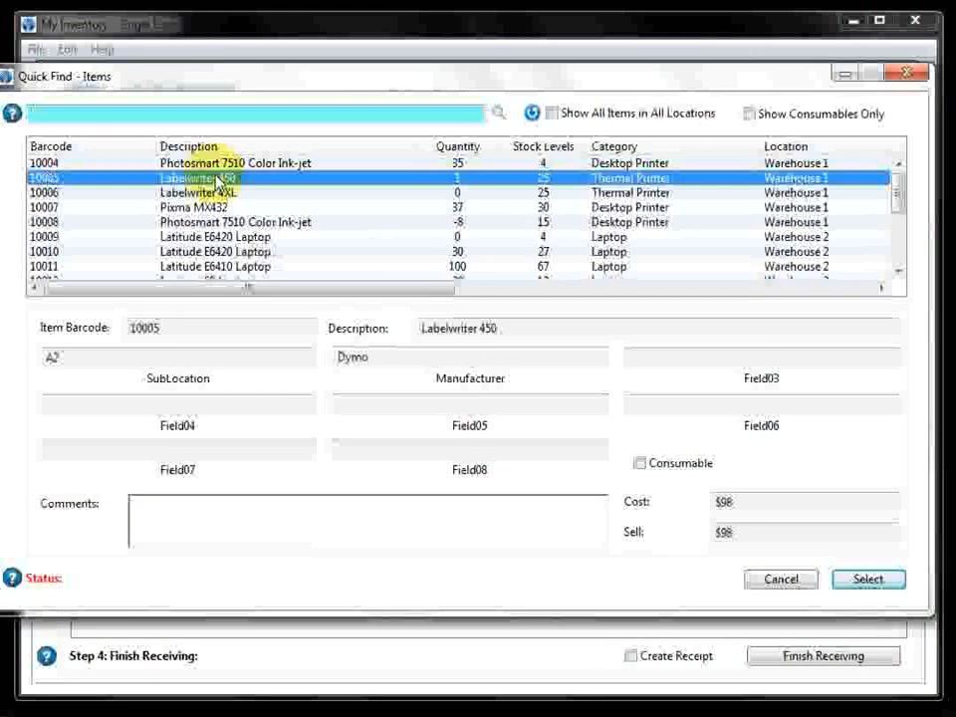
double_click(217, 180)
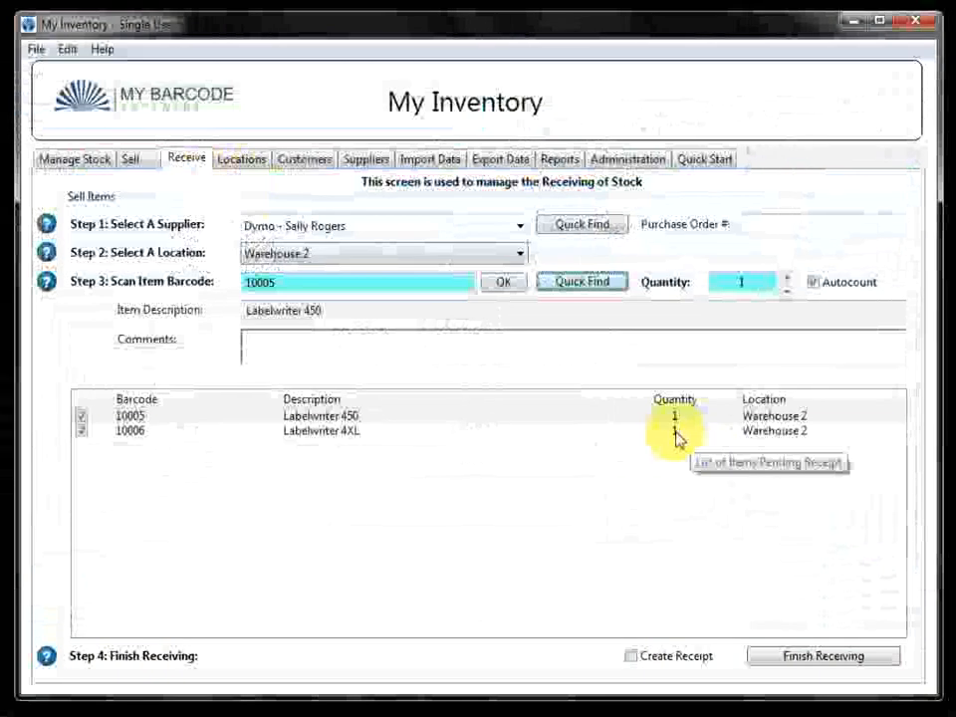
- Set the quantity of Labelwriter 4XL in the receive list to 20
click(676, 439)
click(678, 439)
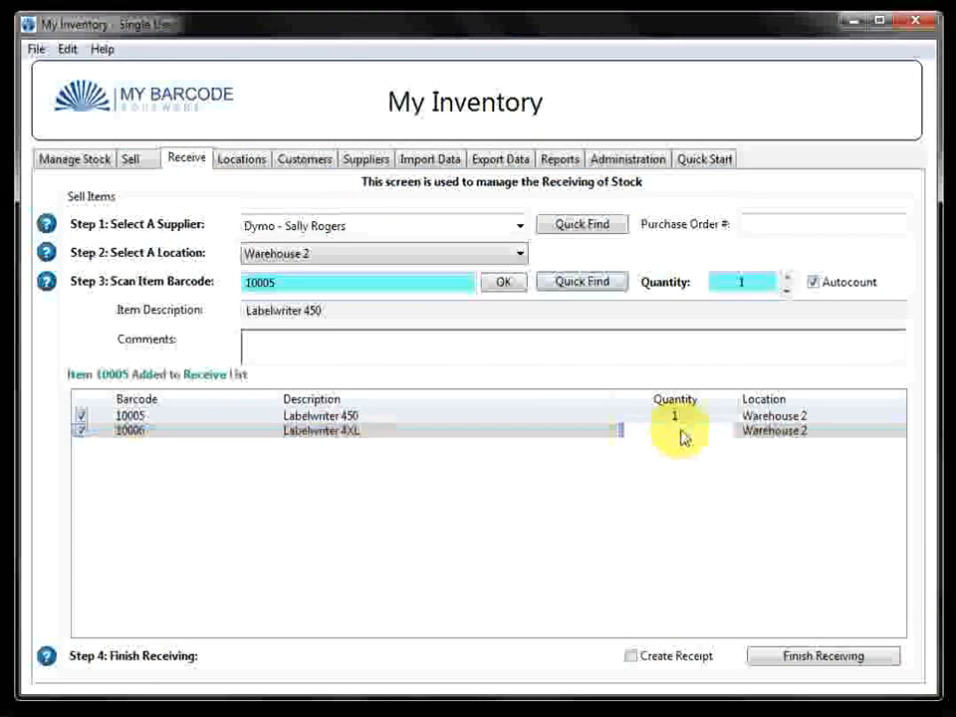
text(20)
click(713, 518)
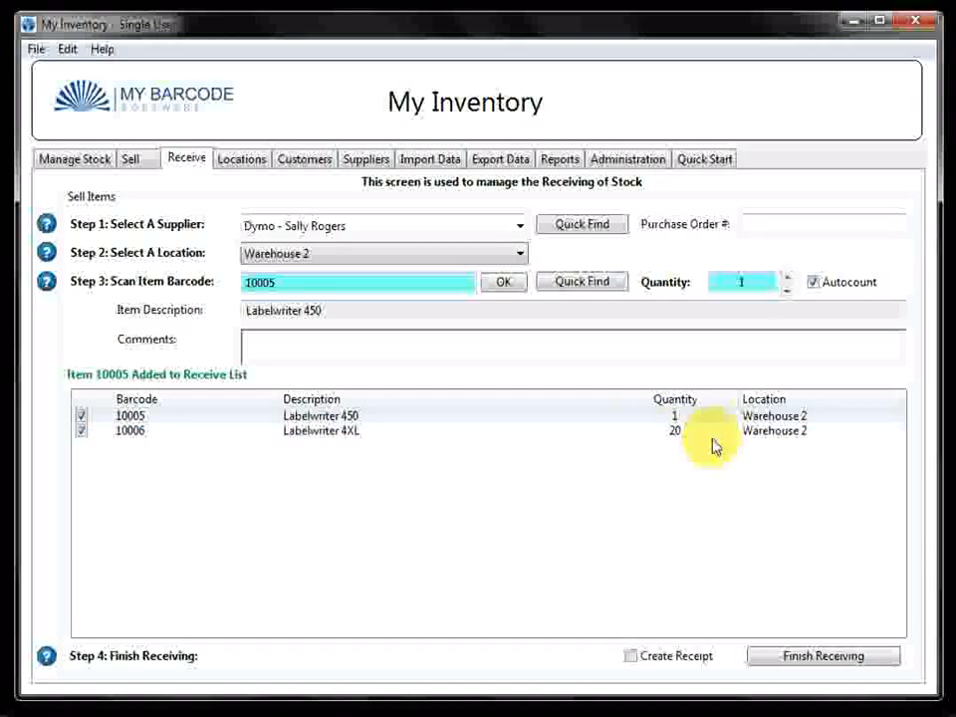
- Enter the purchase order number for the stock receipt
click(767, 225)
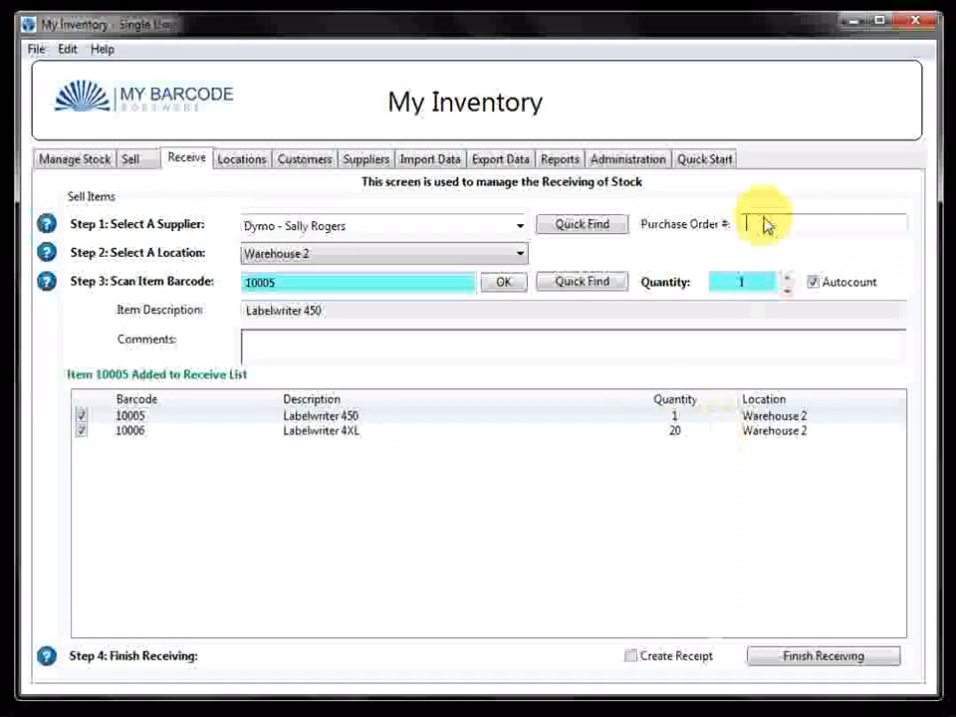
text(PO # 12)
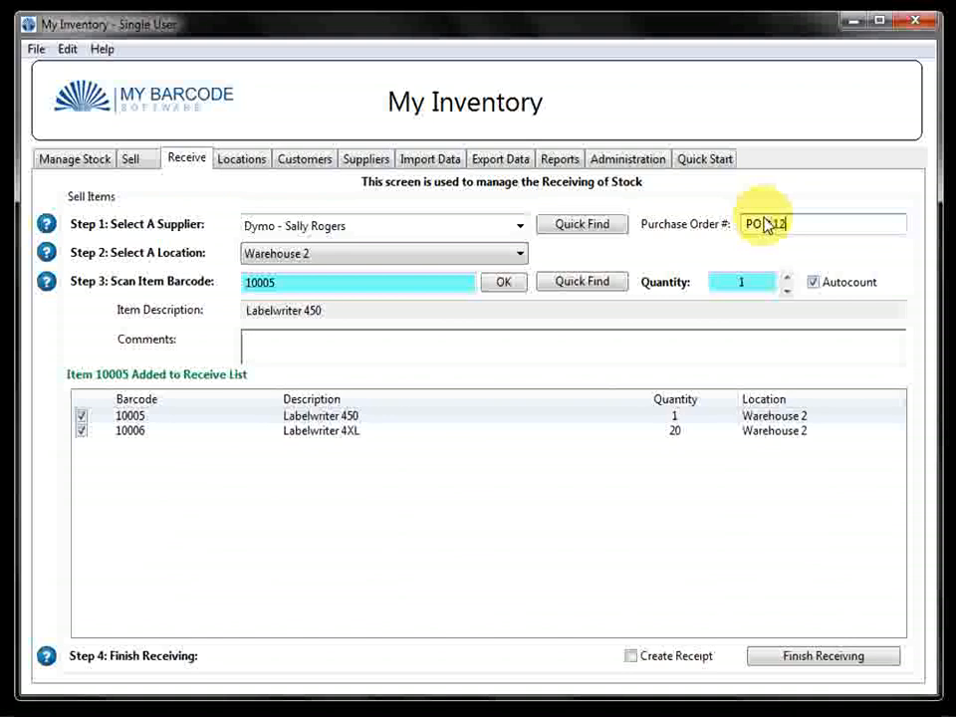
text(345)
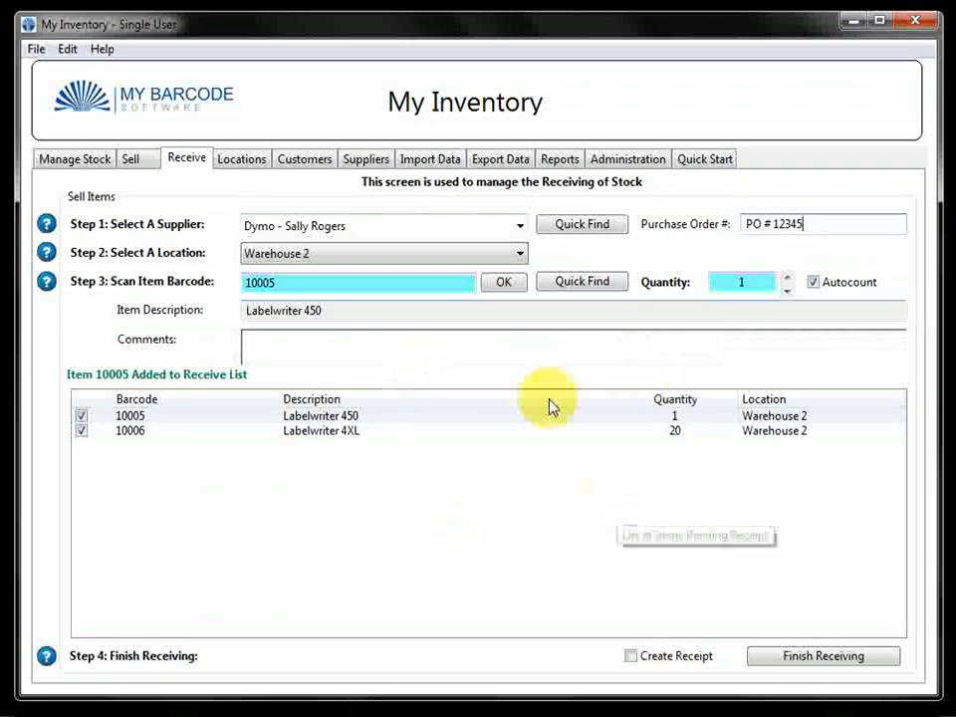
- Add the comment "Urgent Purchase" to the stock receipt, then finish receiving and dismiss the message
click(373, 357)
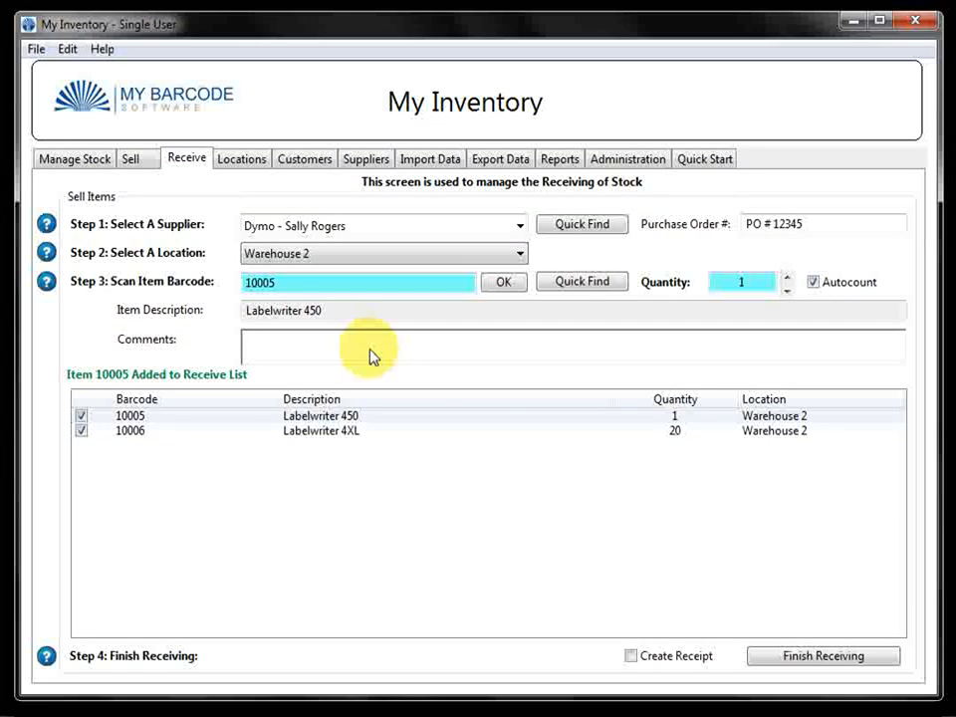
text(Urgent Purchase)
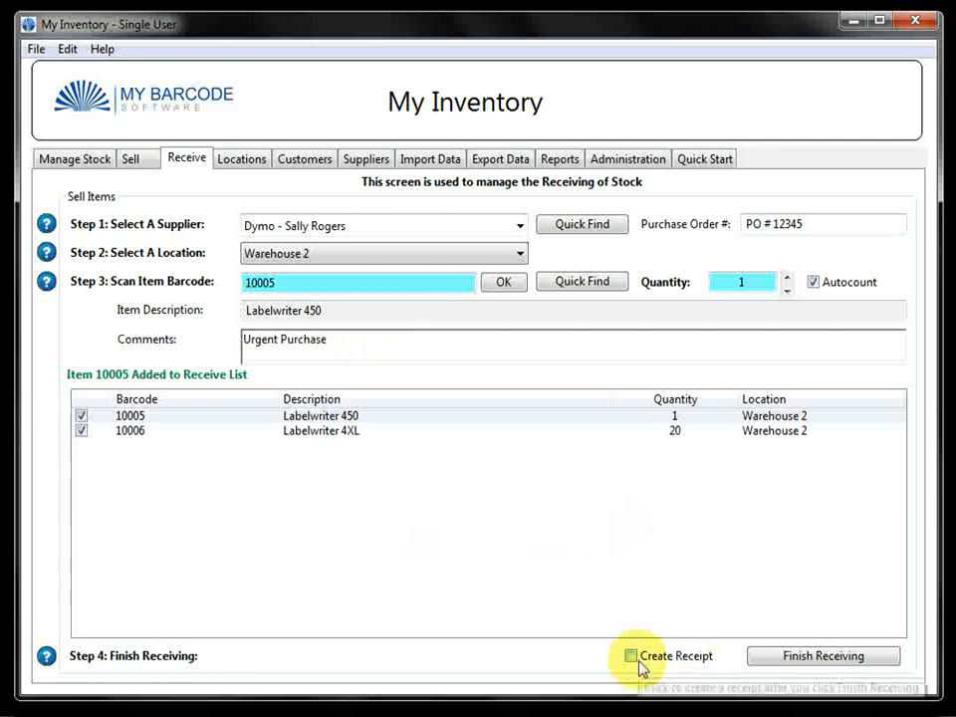
click(832, 661)
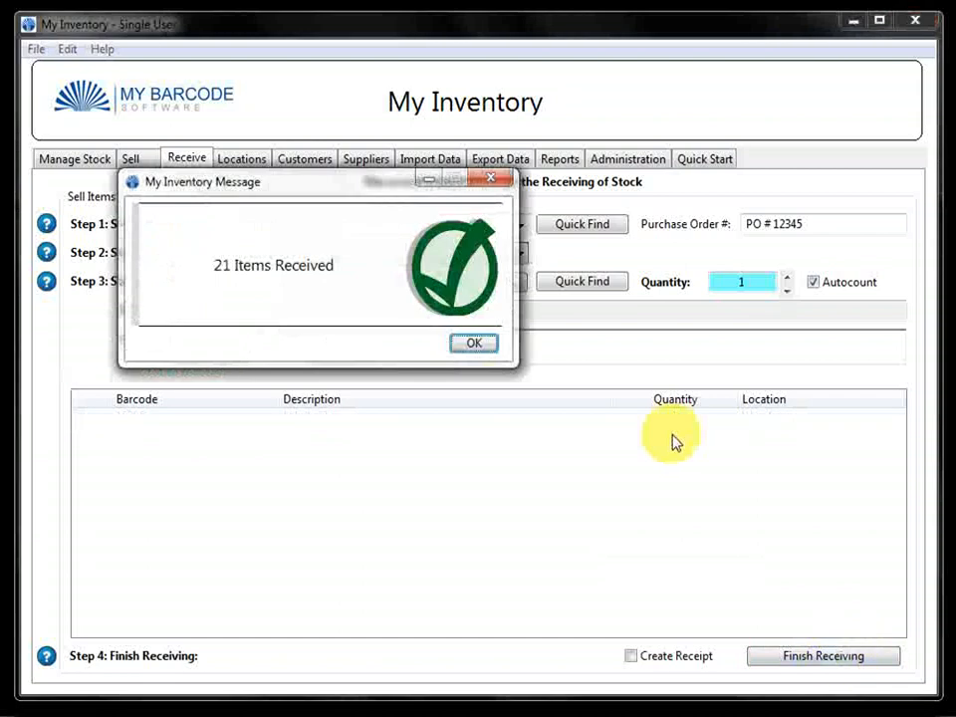
key(Return)
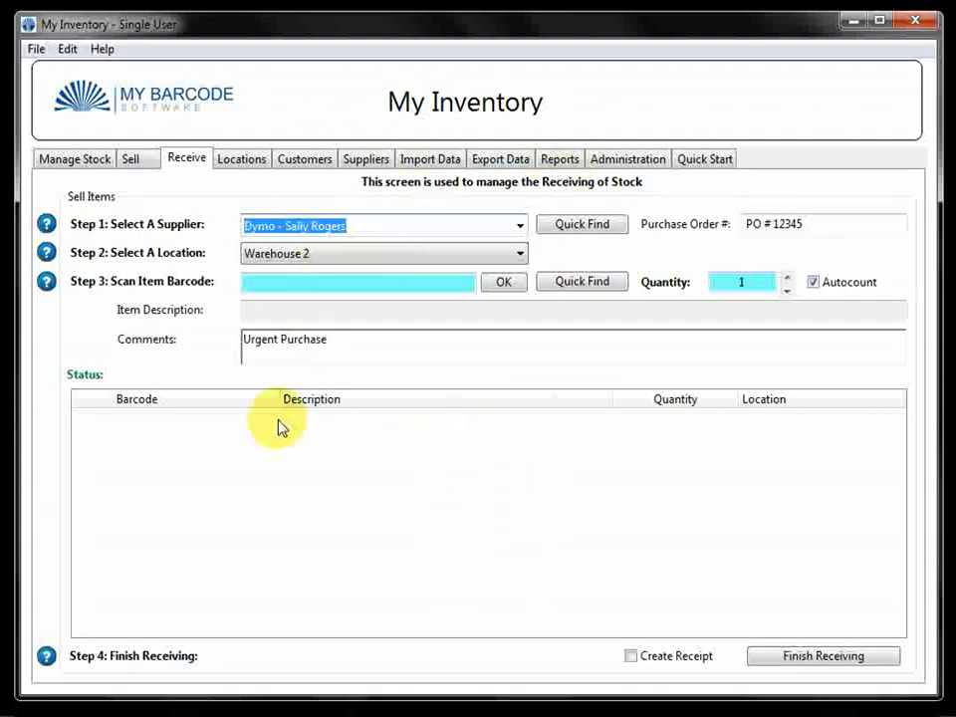
- Look through the location records for Warehouse 1 to Warehouse 4
click(238, 168)
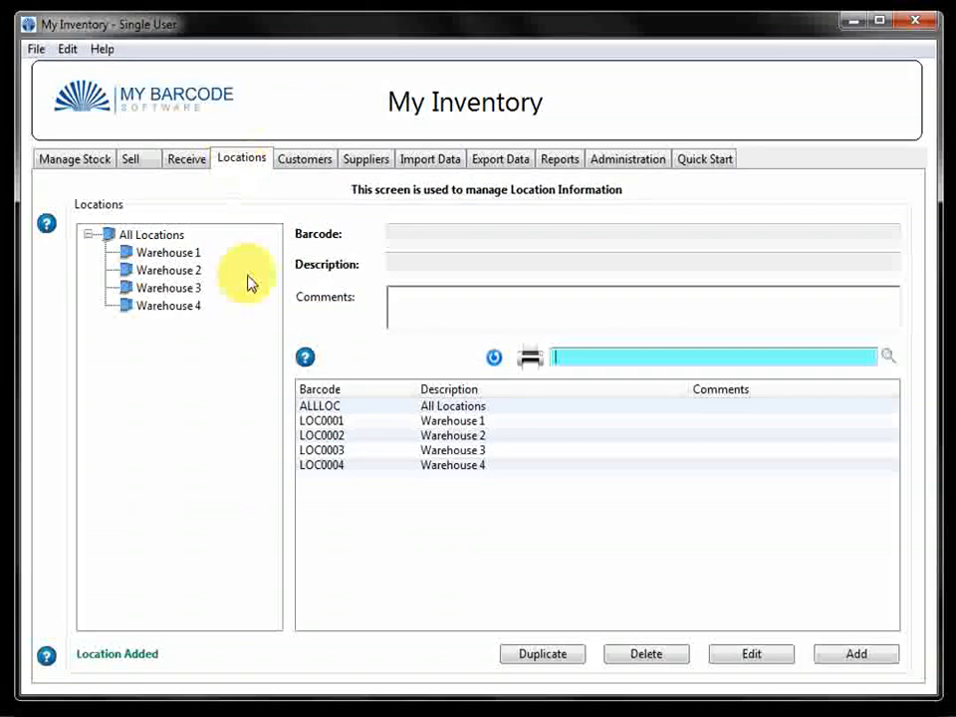
click(184, 255)
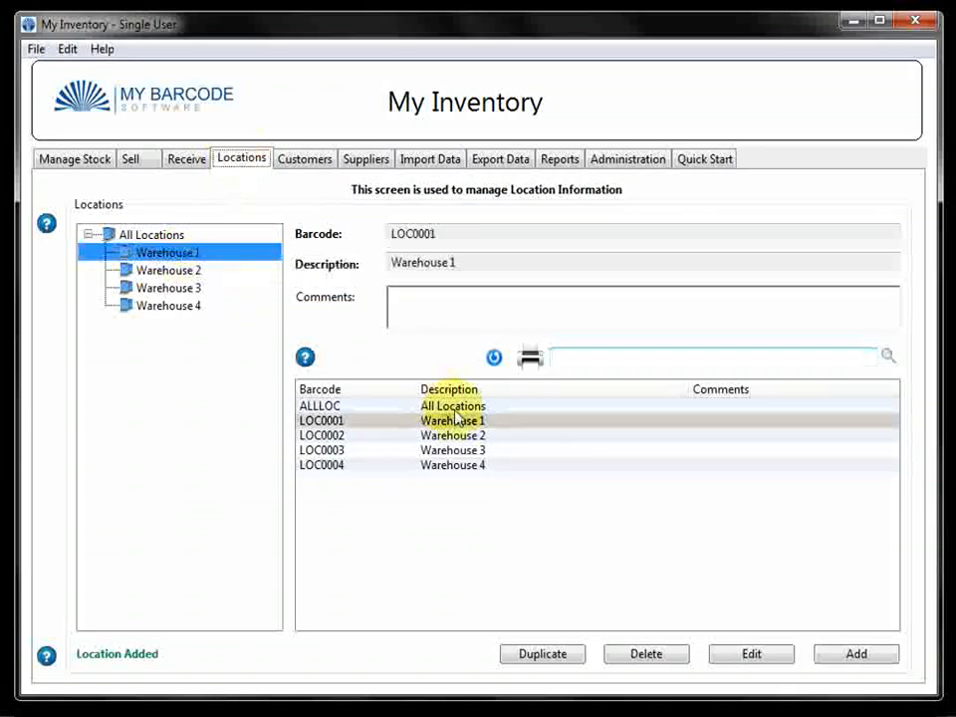
click(446, 436)
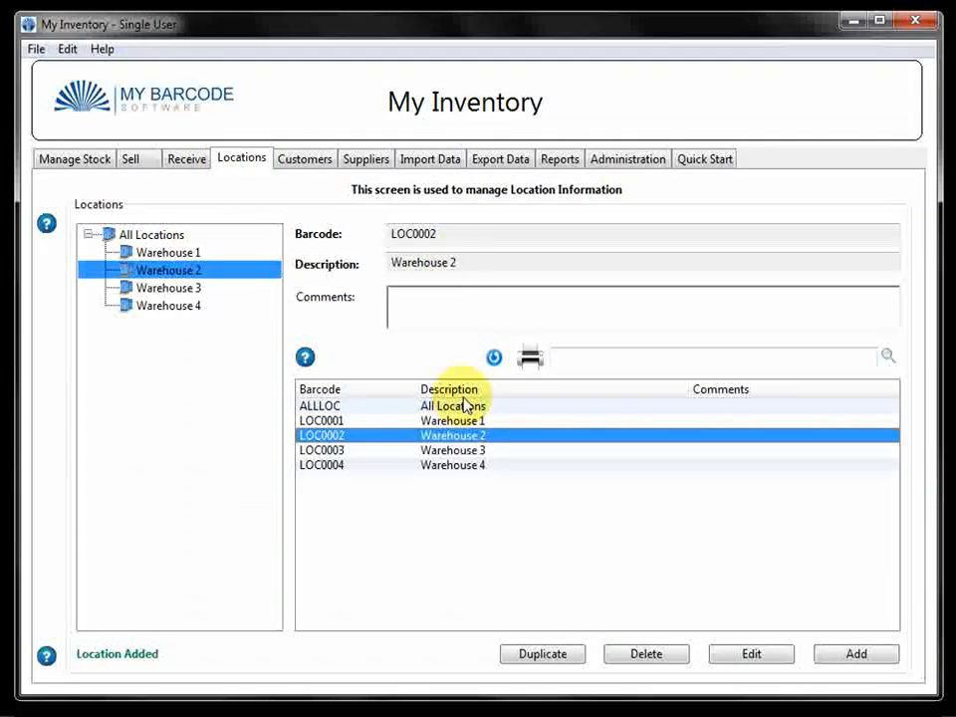
click(445, 450)
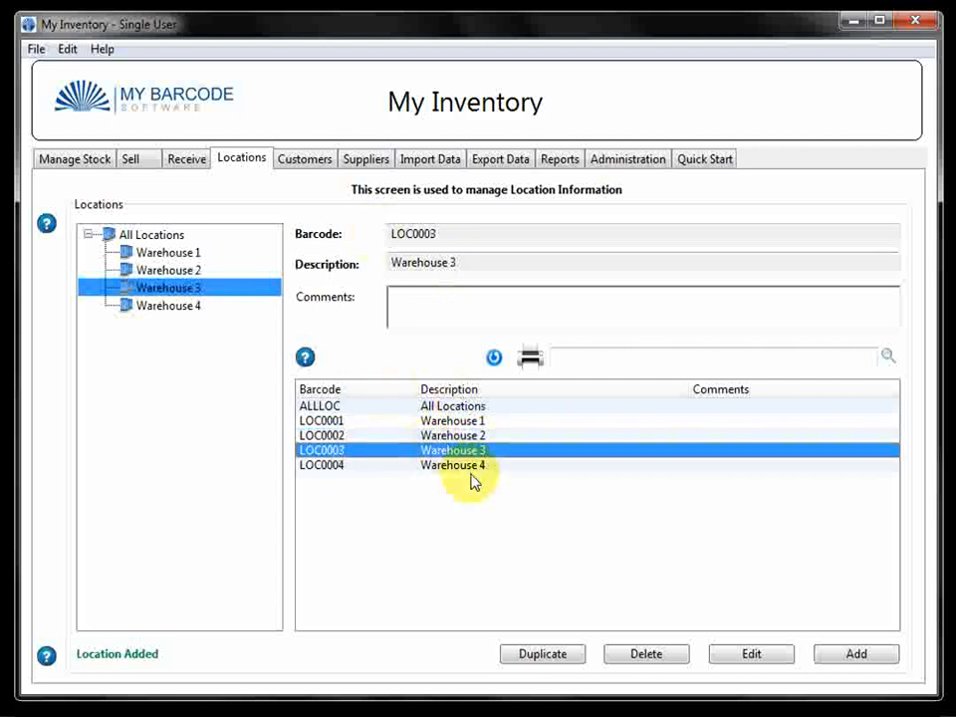
click(463, 466)
click(459, 422)
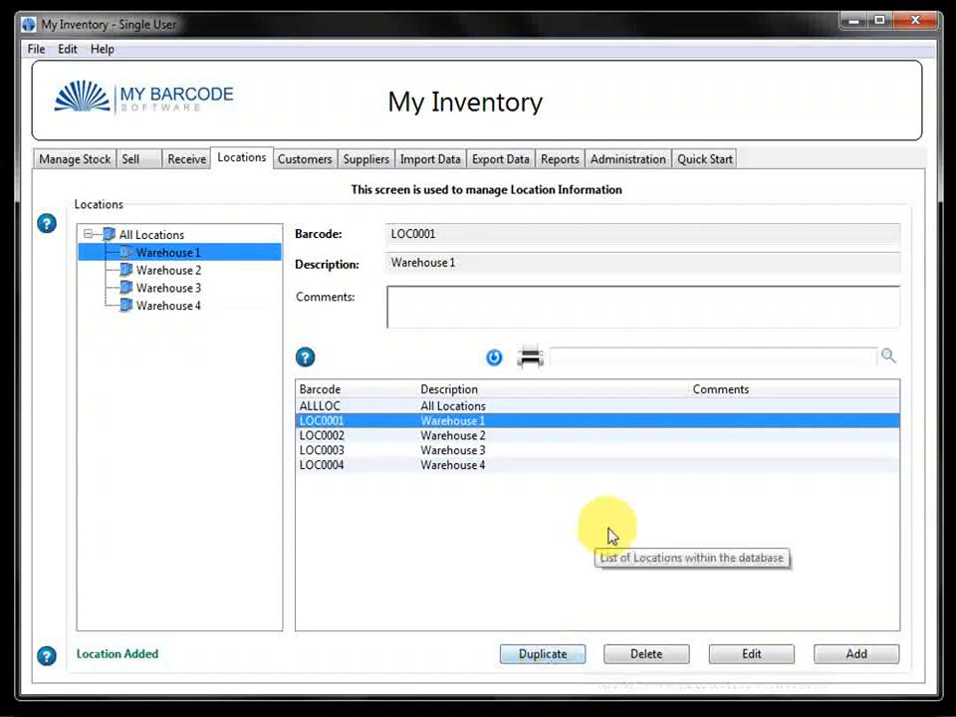
- Look through the customer records for ACME and XYZ Pty Ltd, then view the QWERTY record in the edit form and close it unchanged
click(306, 161)
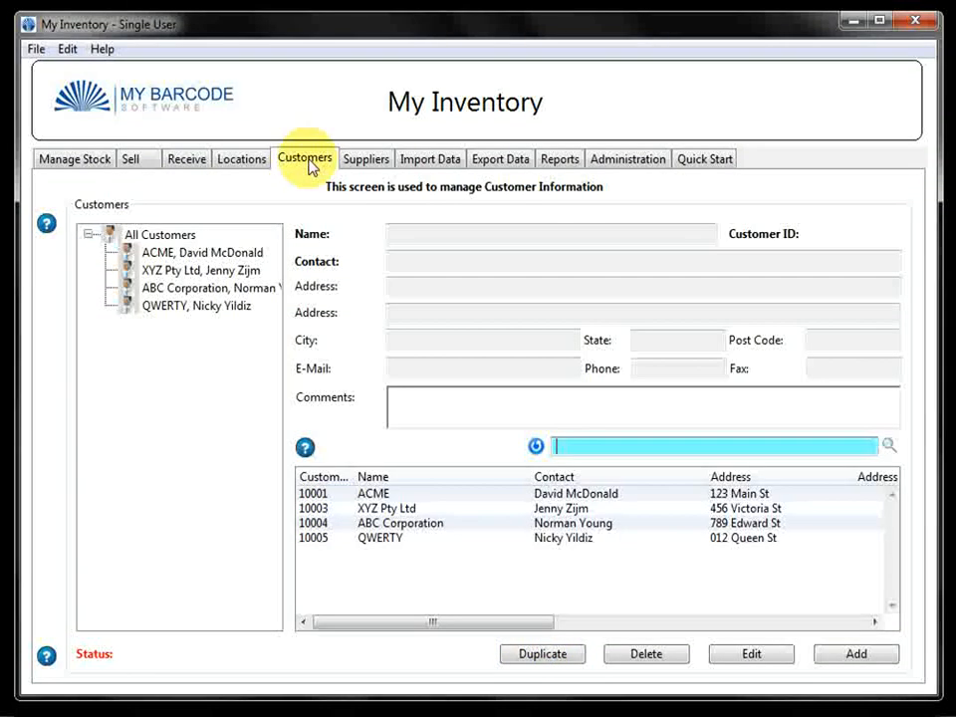
click(381, 495)
click(389, 508)
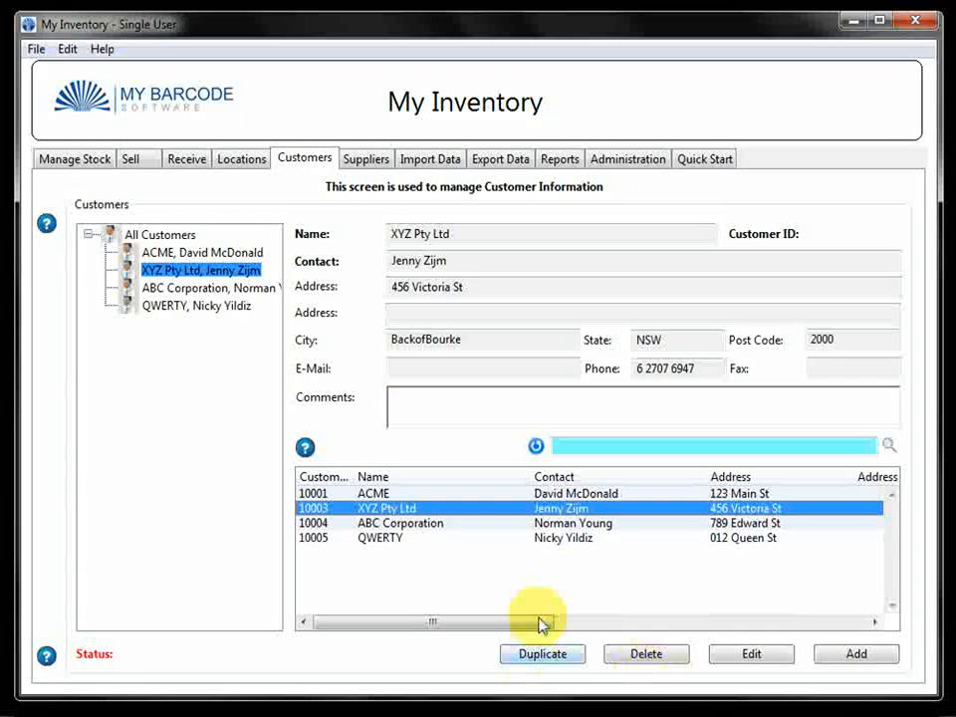
double_click(560, 543)
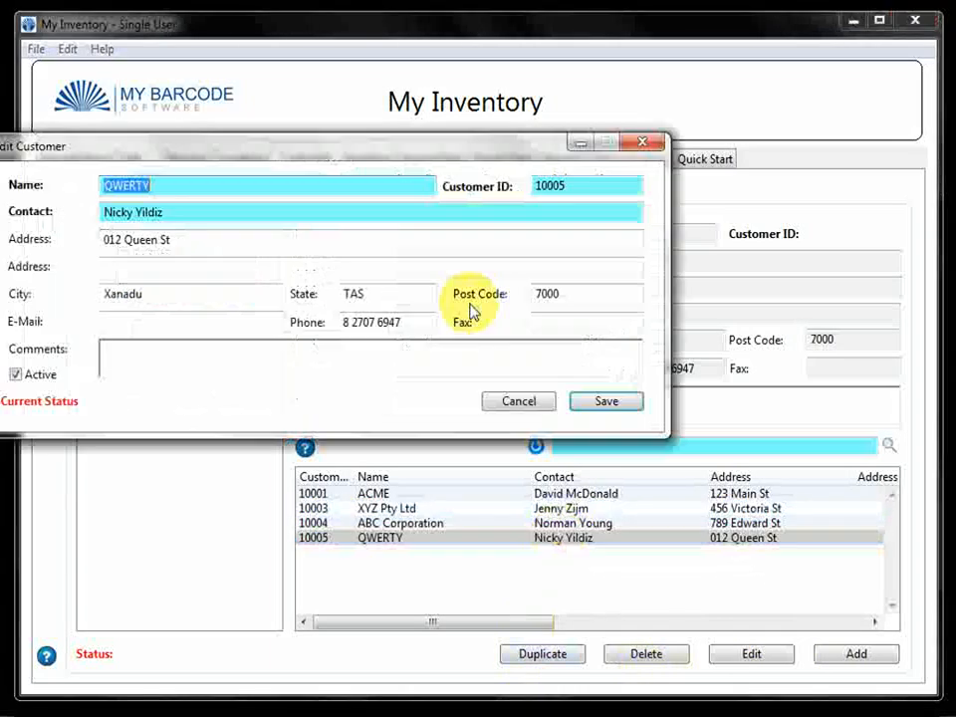
drag(291, 163, 422, 145)
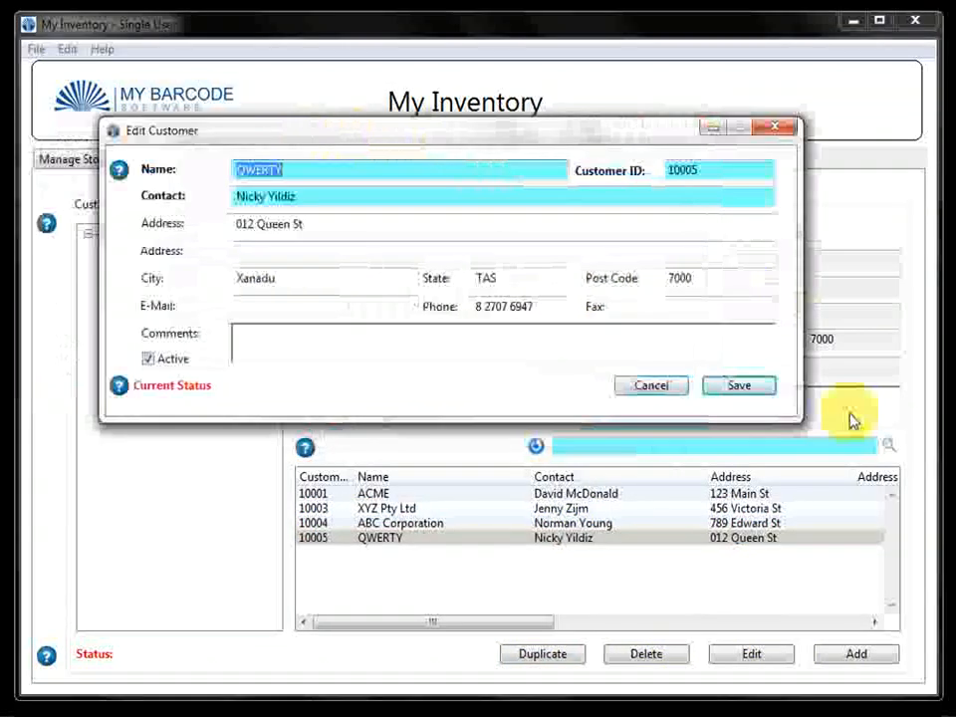
click(787, 130)
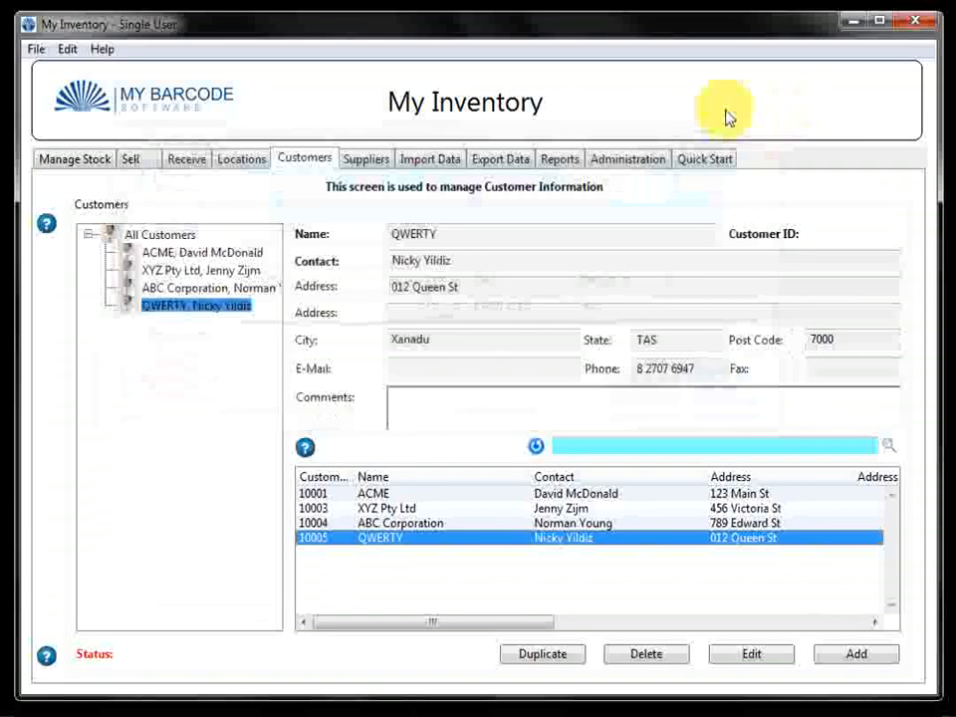
- Look through the supplier records for Canon, Sony and HP
click(369, 161)
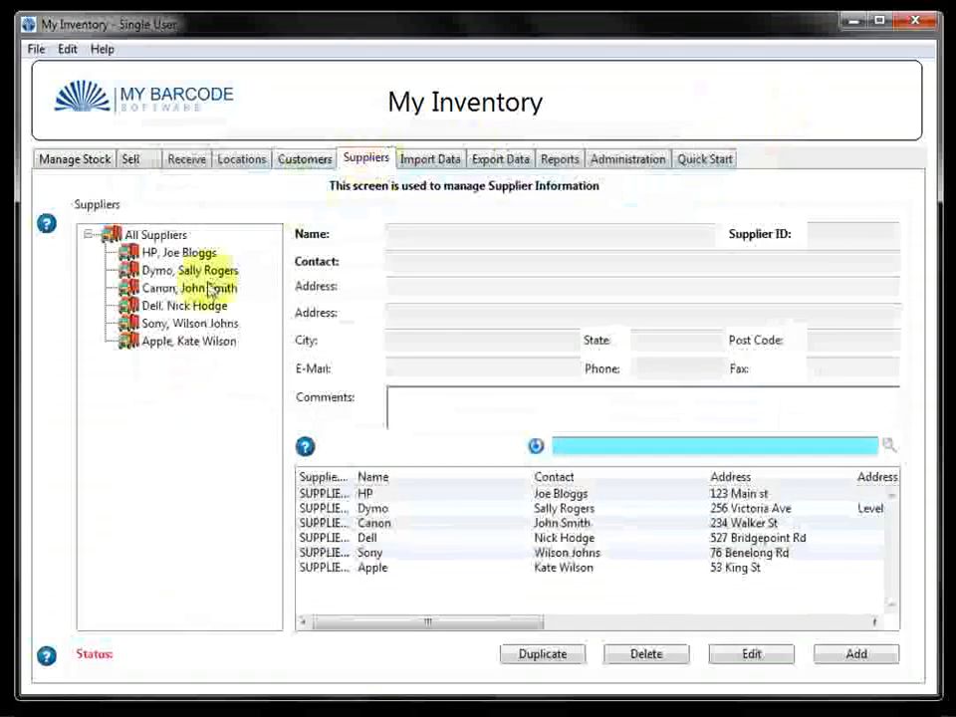
click(214, 288)
click(395, 552)
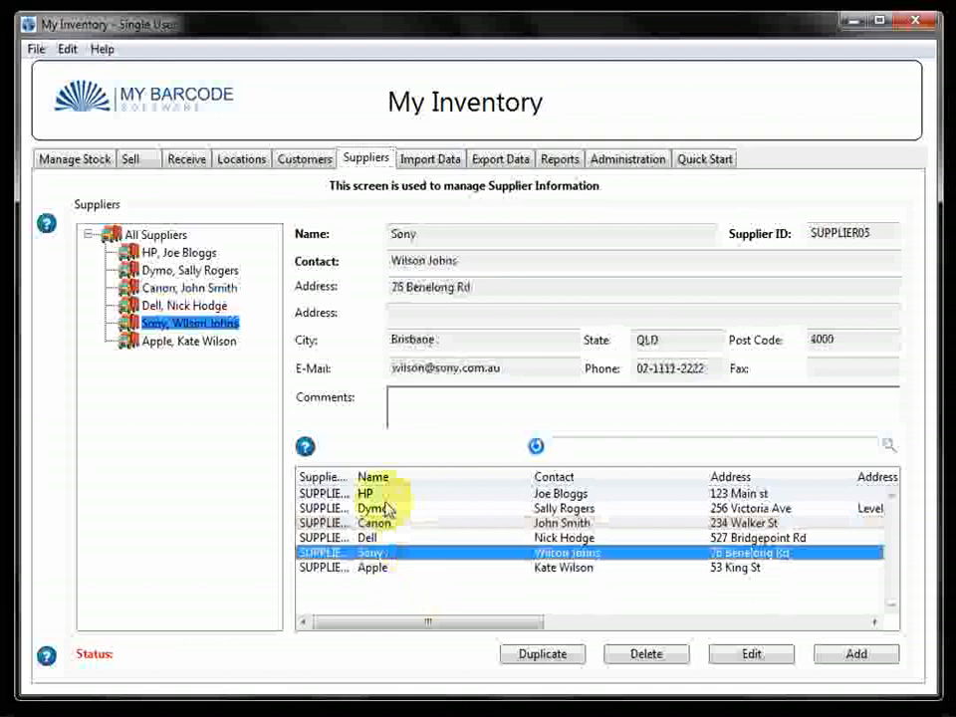
click(384, 494)
click(211, 287)
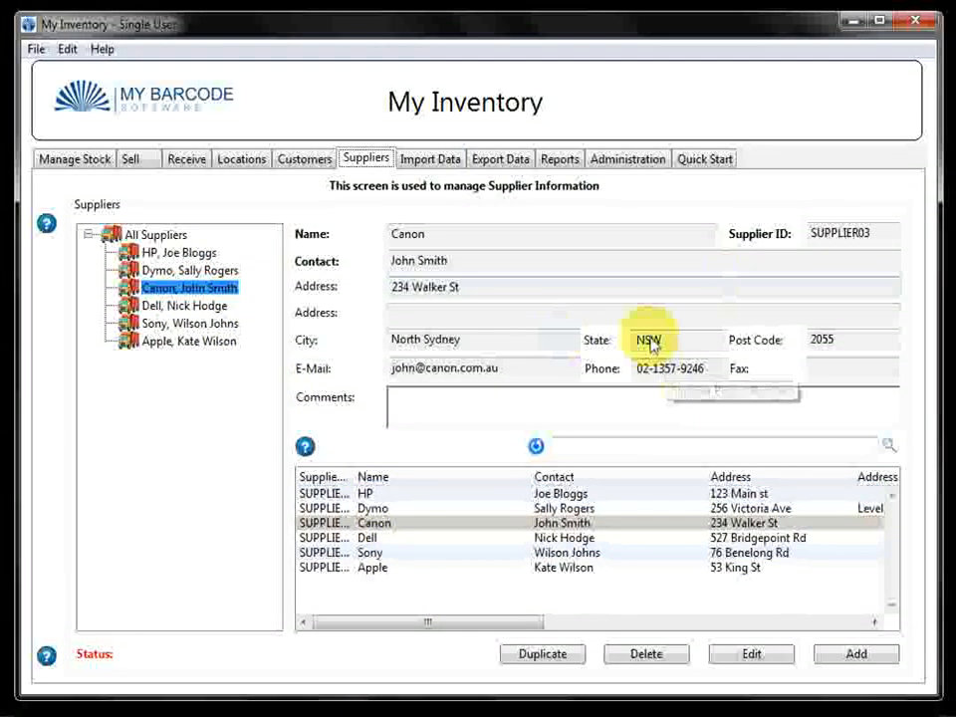
- Review the import types available on the data import screen
click(439, 161)
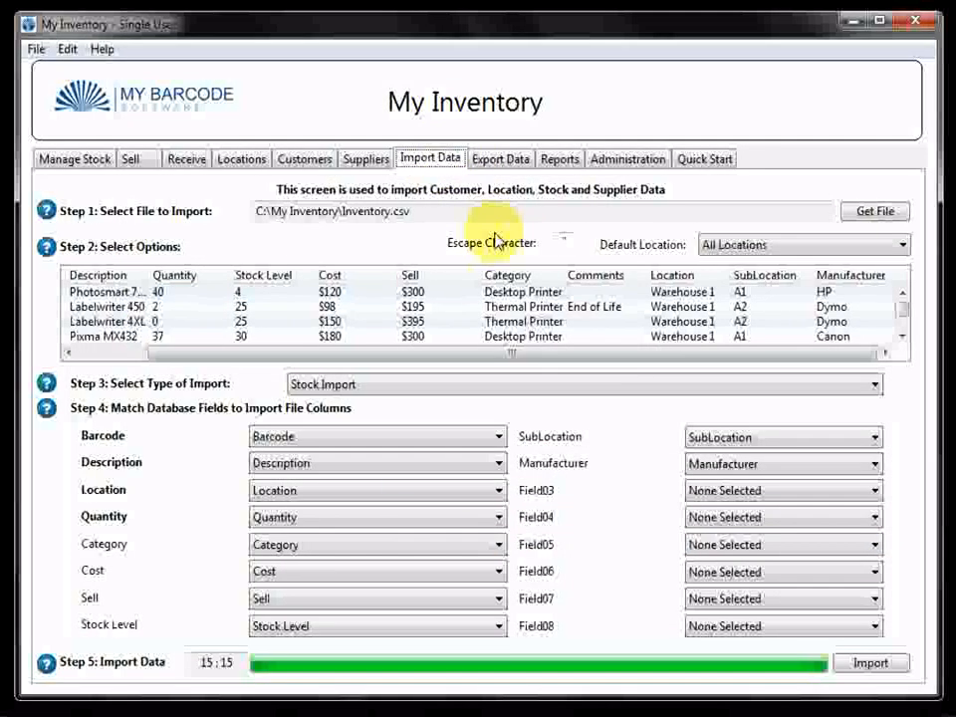
click(465, 389)
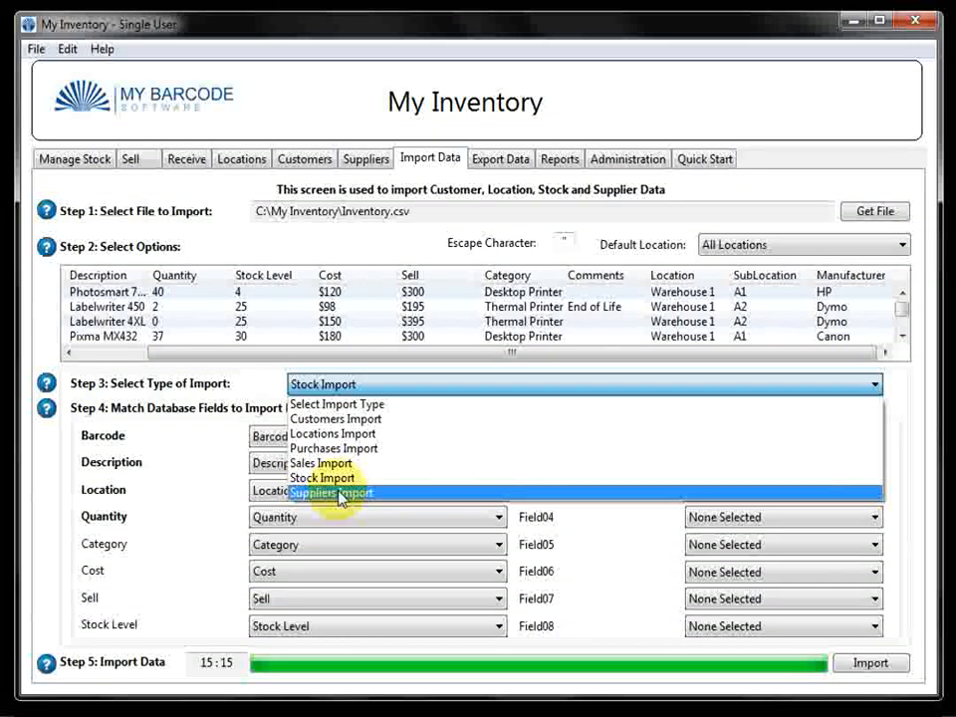
click(518, 167)
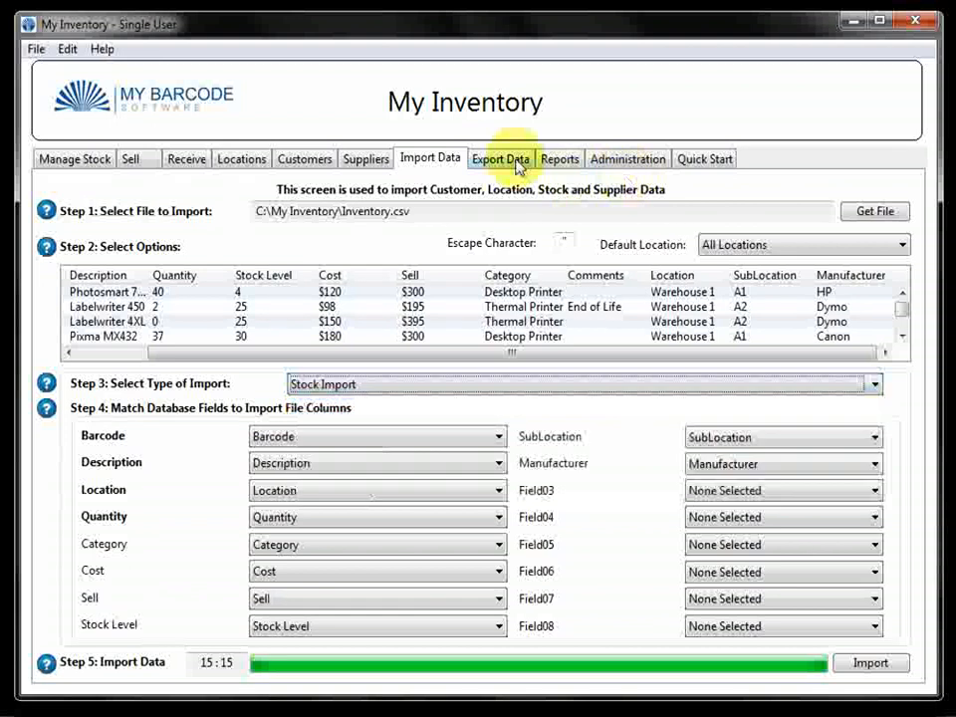
- Set the data export to Sales Details
click(518, 167)
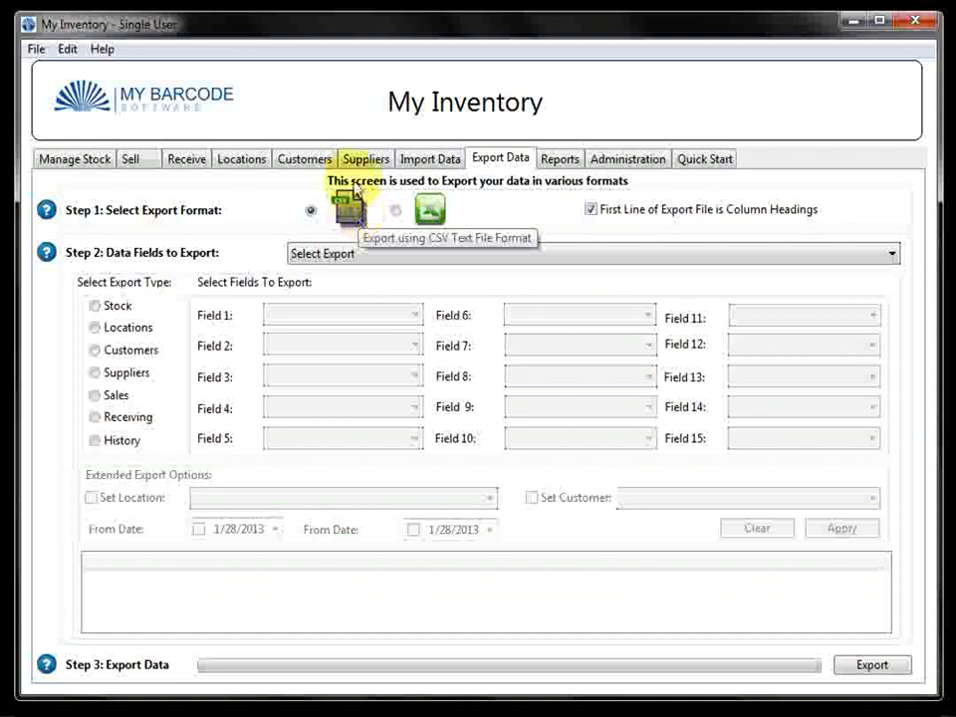
click(368, 261)
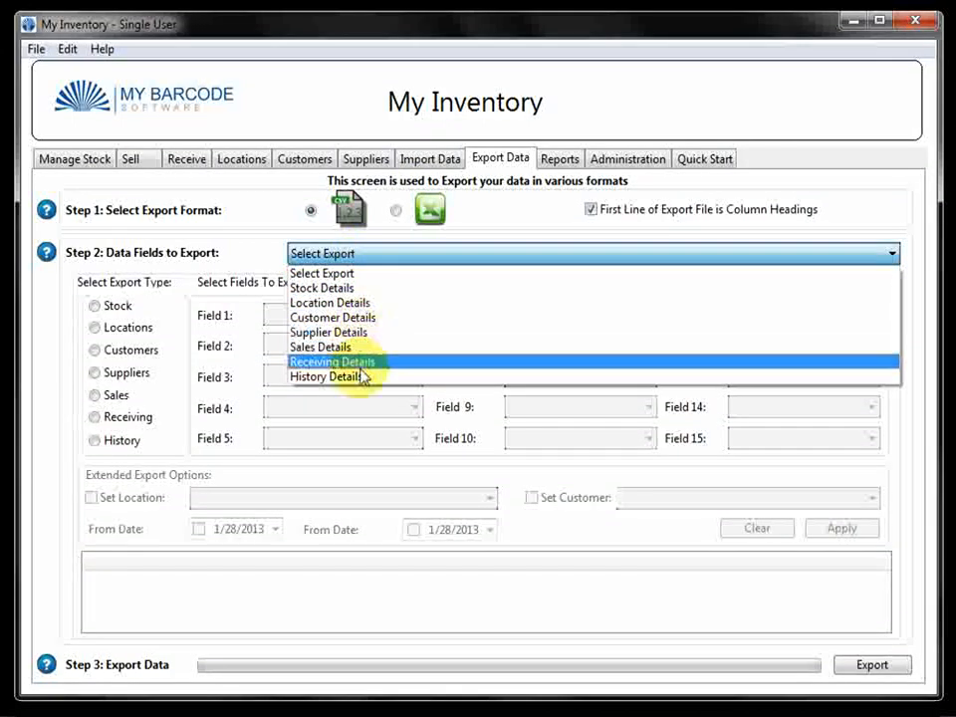
click(340, 351)
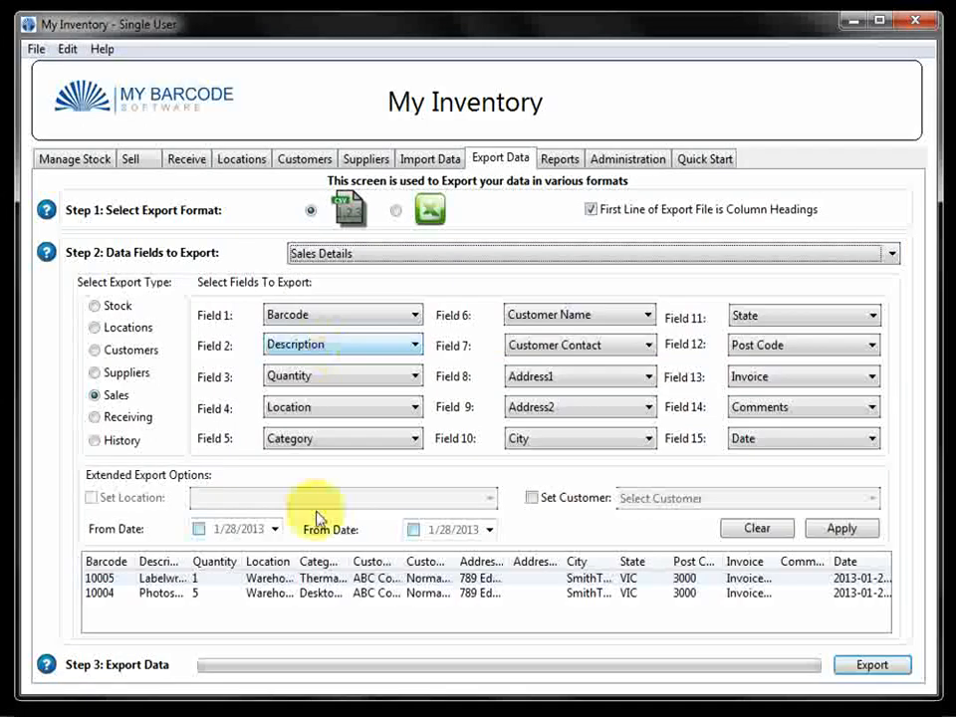
- Narrow the Quantity column in the export preview and set export Field 9 to No Selection
mouse_move(191, 562)
mouse_down()
mouse_move(212, 567)
mouse_move(202, 573)
mouse_up()
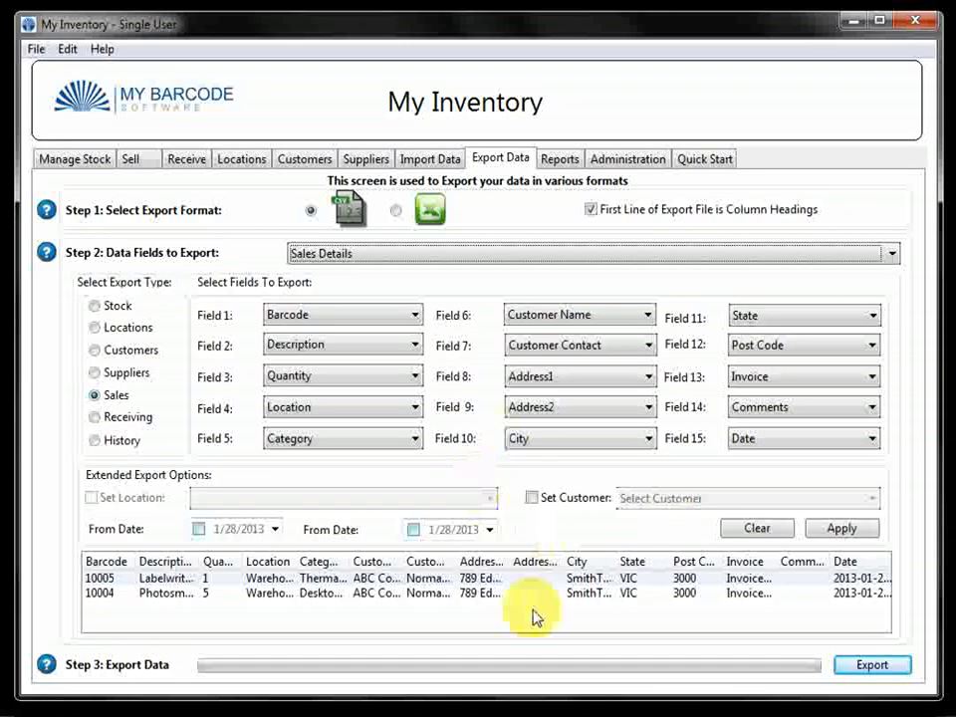
click(565, 411)
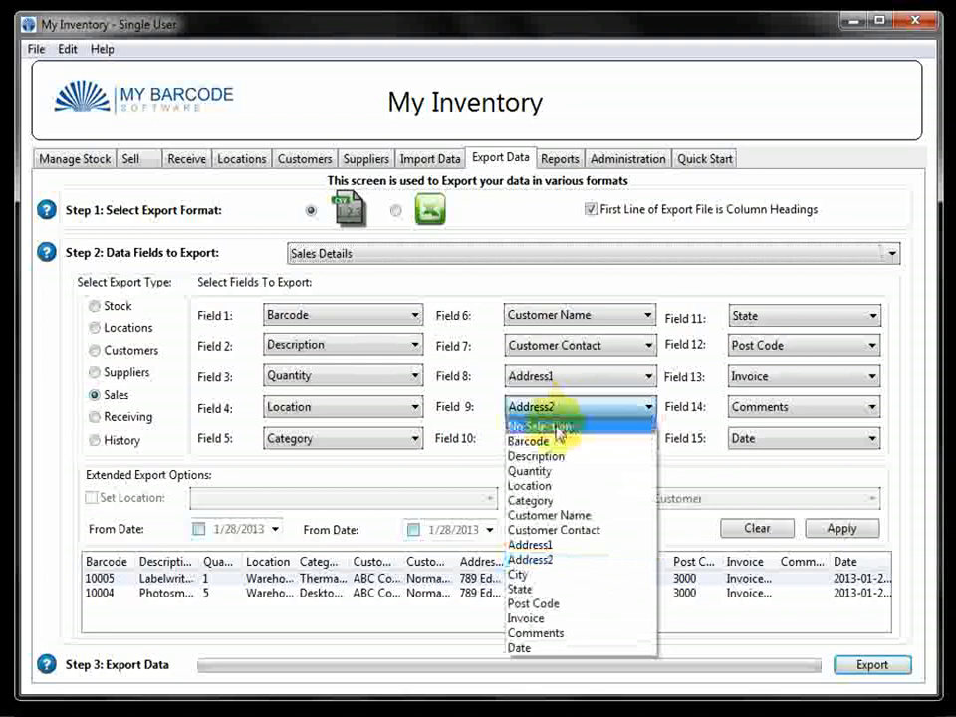
click(538, 426)
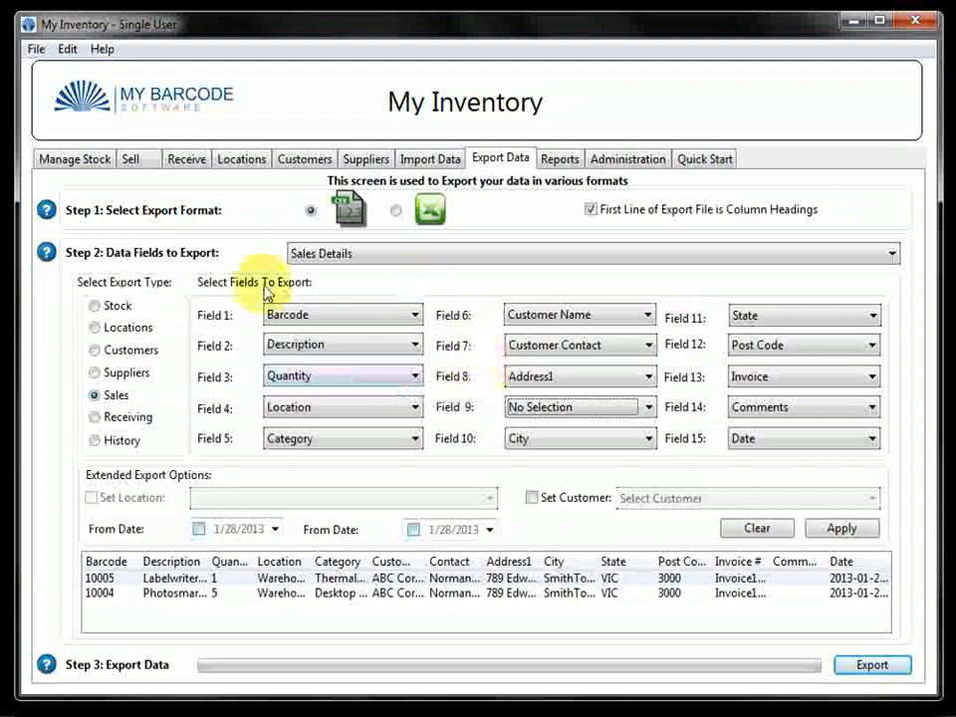
- Limit the sales export to the ABC Corporation customer and try out the date range filter, leaving it off
click(534, 498)
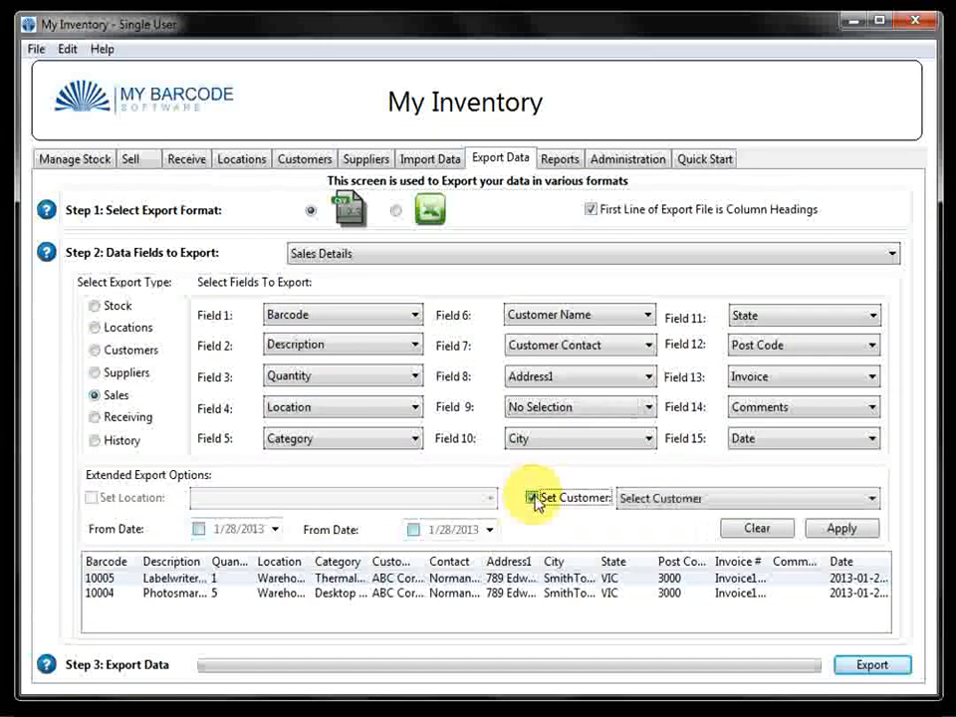
click(682, 500)
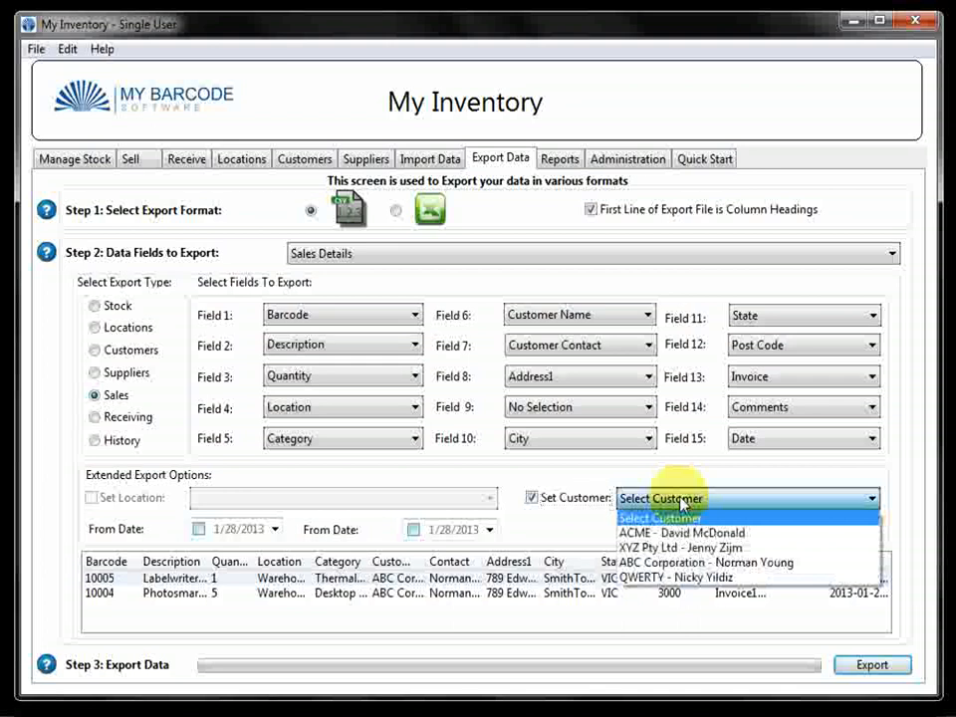
click(697, 563)
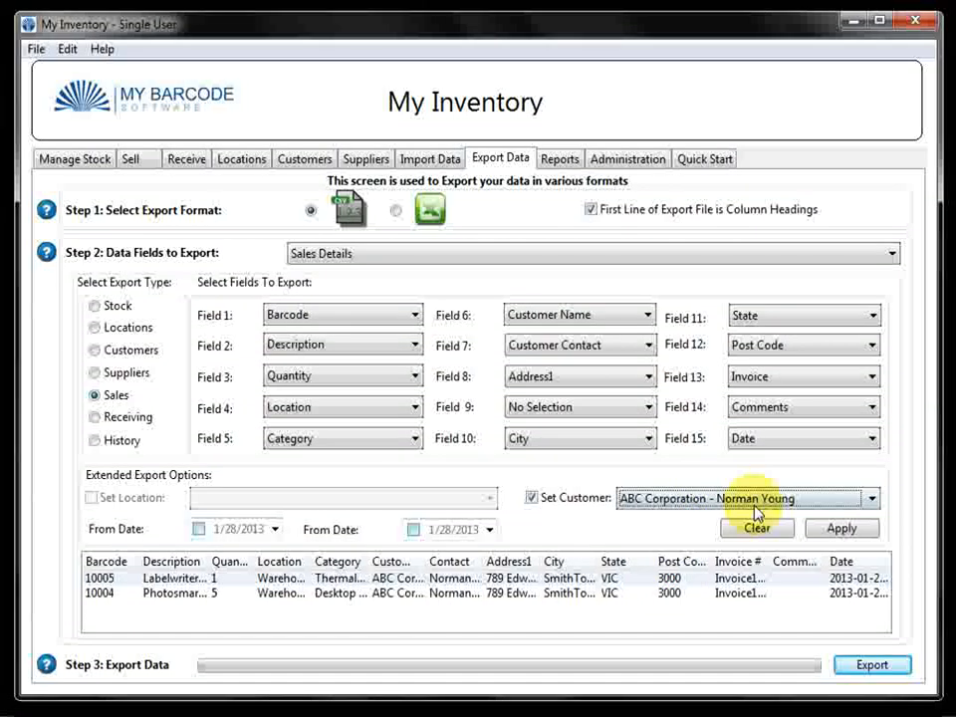
click(199, 530)
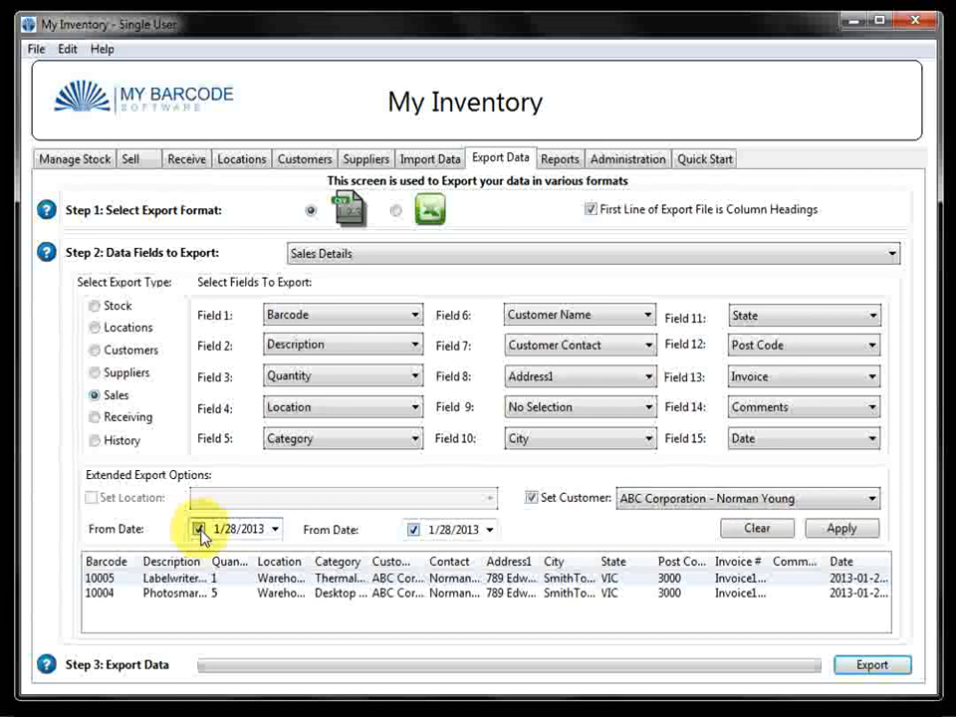
click(201, 530)
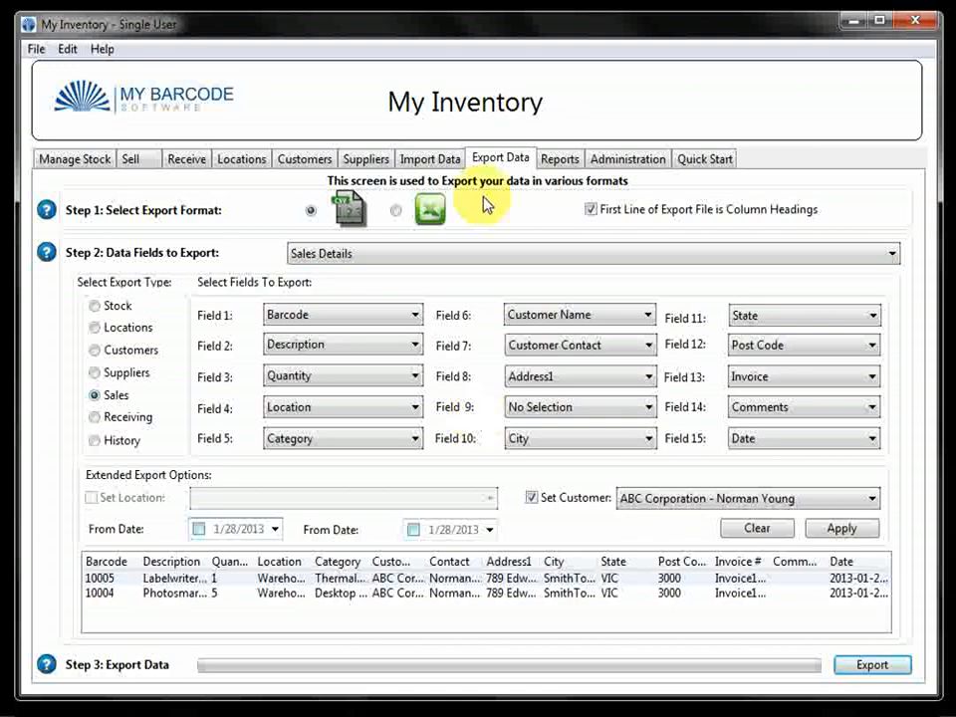
- Generate the Items (sorted by Category) report and look through its categories
click(557, 162)
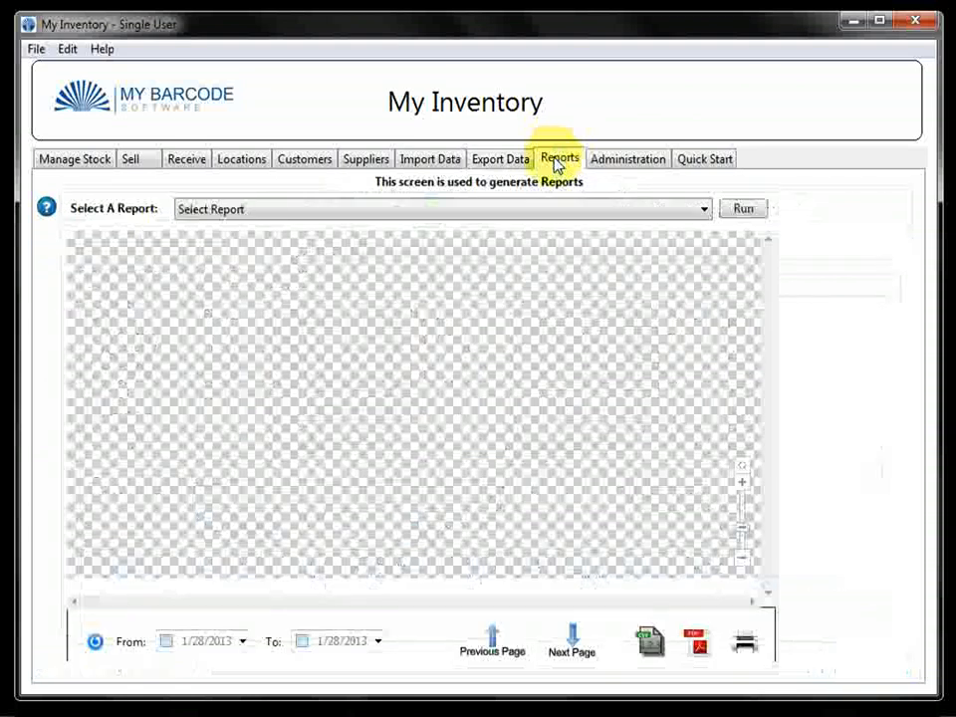
click(546, 218)
scroll(527, 314, down, 3)
scroll(528, 313, up, 1)
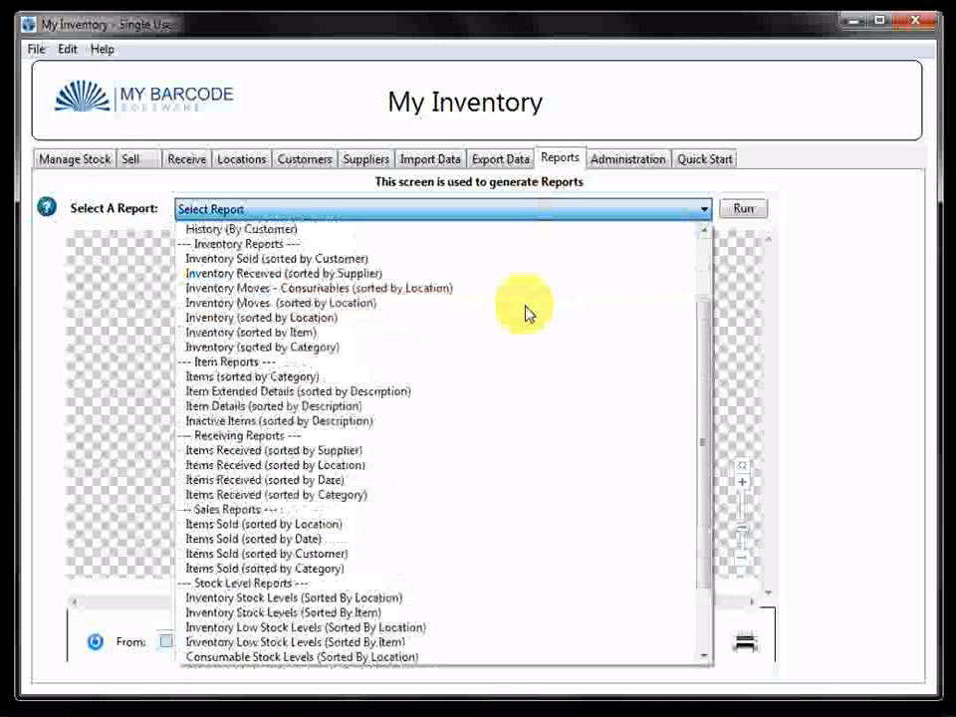
scroll(527, 314, up, 3)
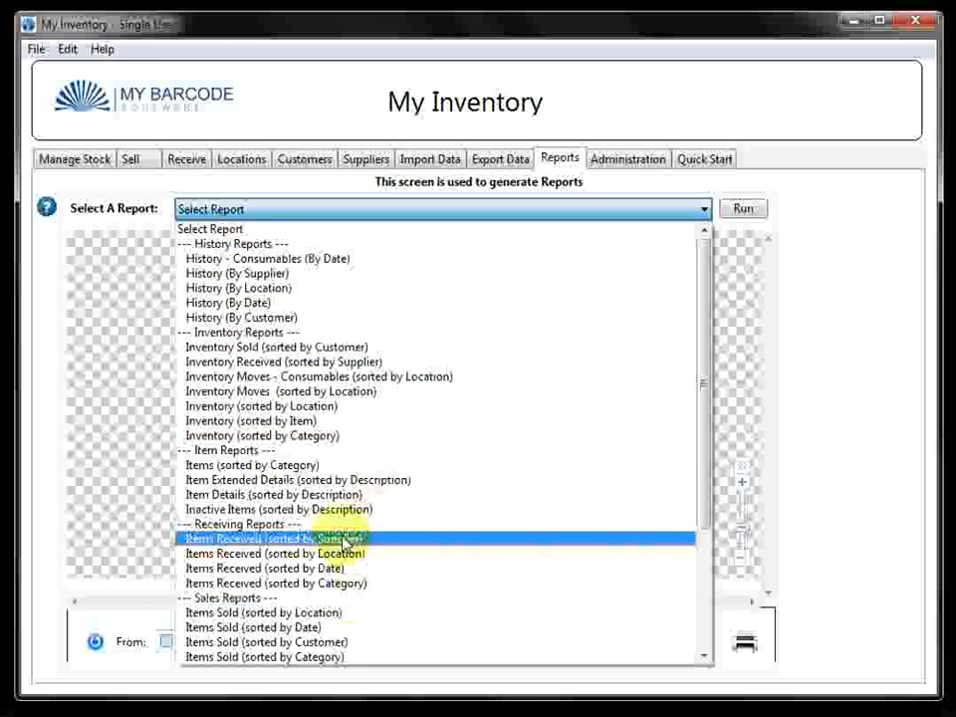
click(317, 468)
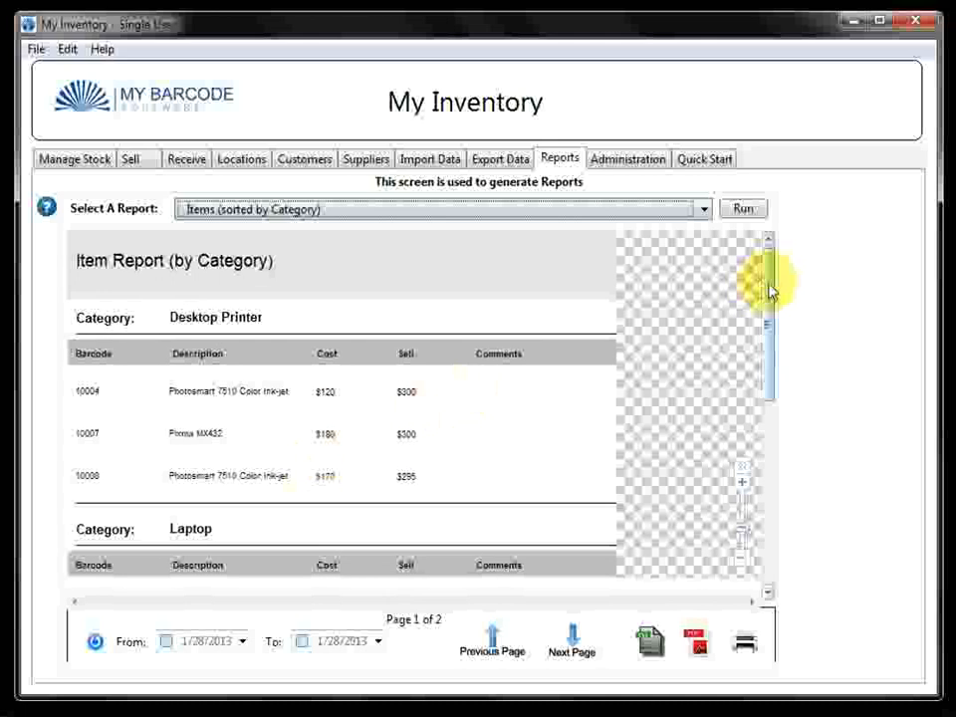
drag(769, 289, 764, 391)
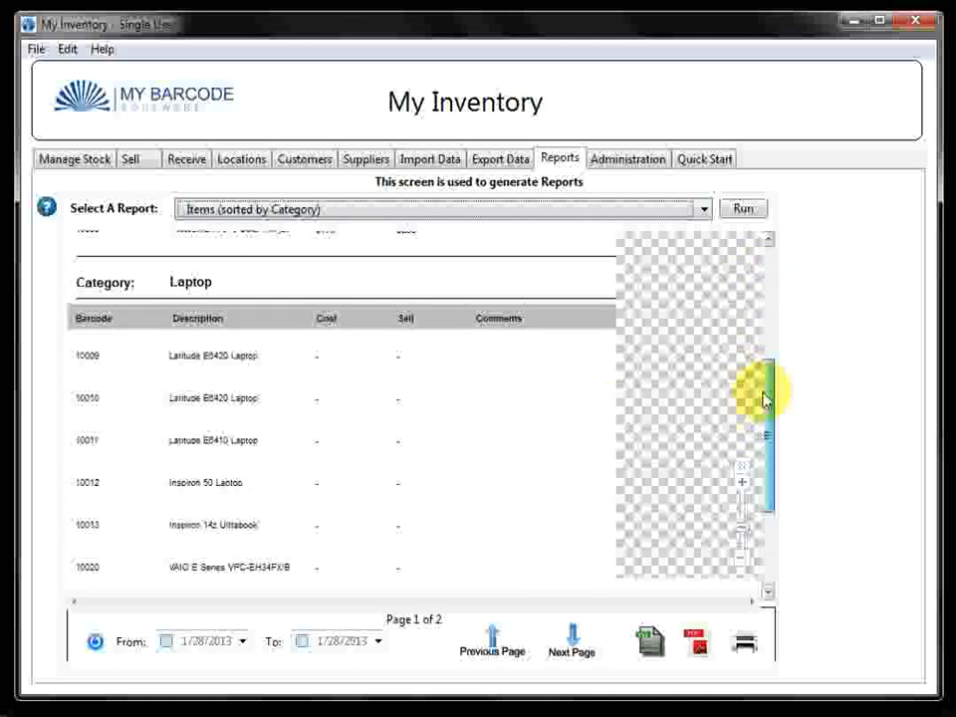
- Review the other report types from History to Stock Level Reports and the report's From and To date filters
click(276, 213)
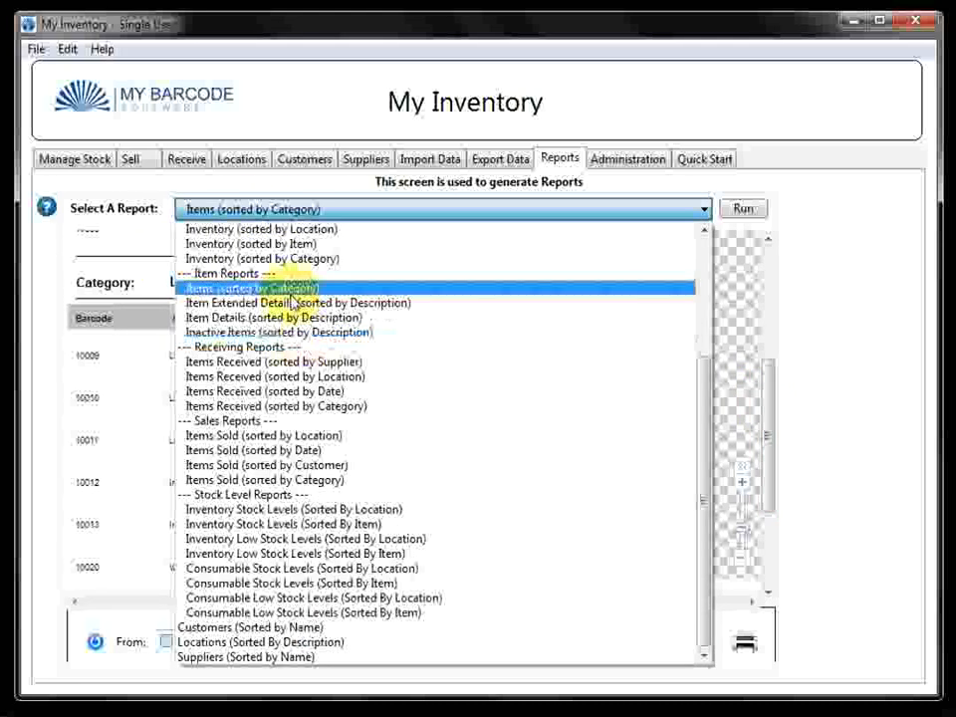
scroll(291, 302, up, 3)
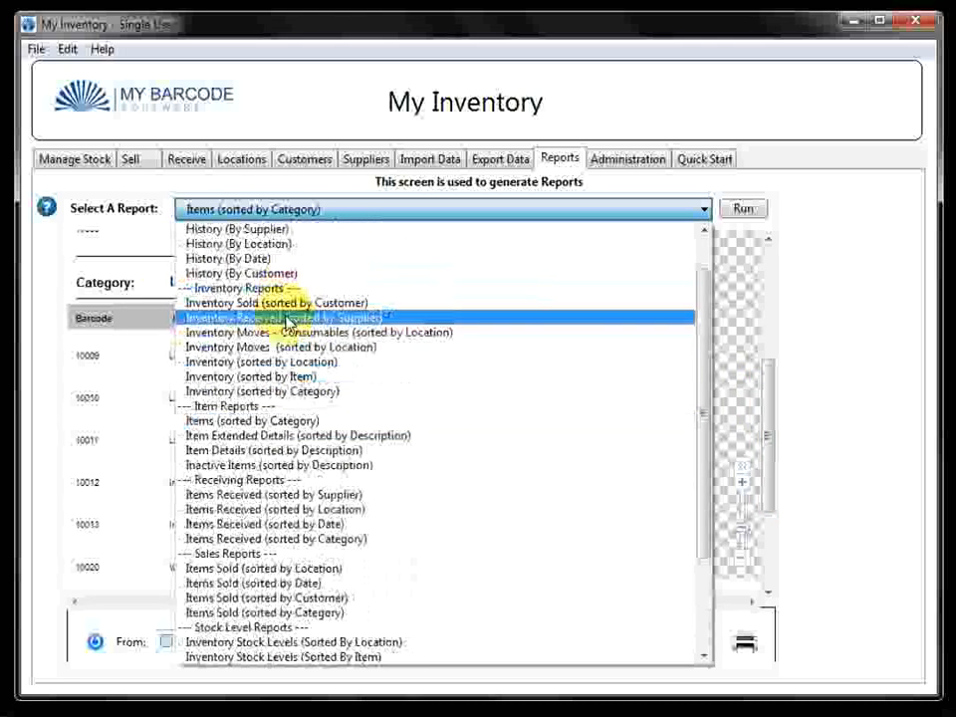
scroll(289, 321, up, 3)
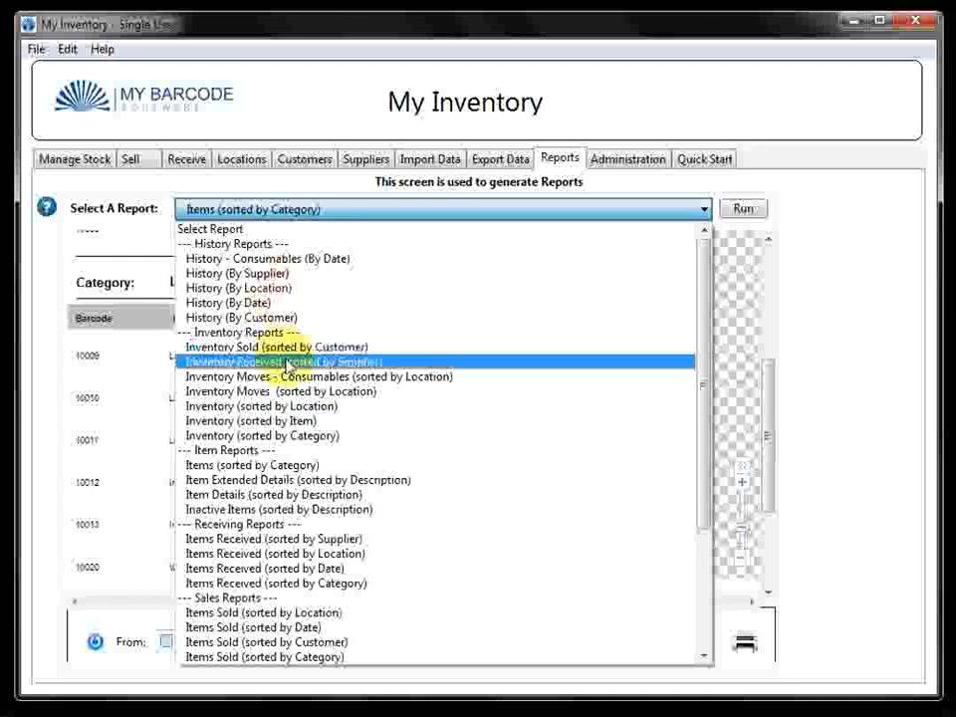
scroll(316, 391, down, 3)
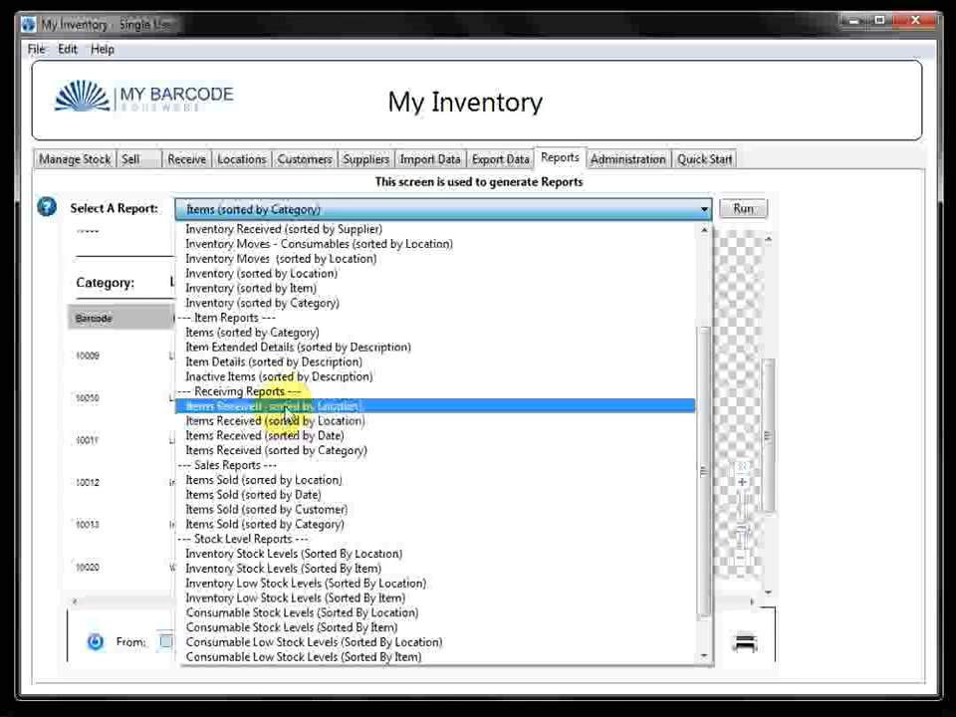
scroll(289, 413, down, 3)
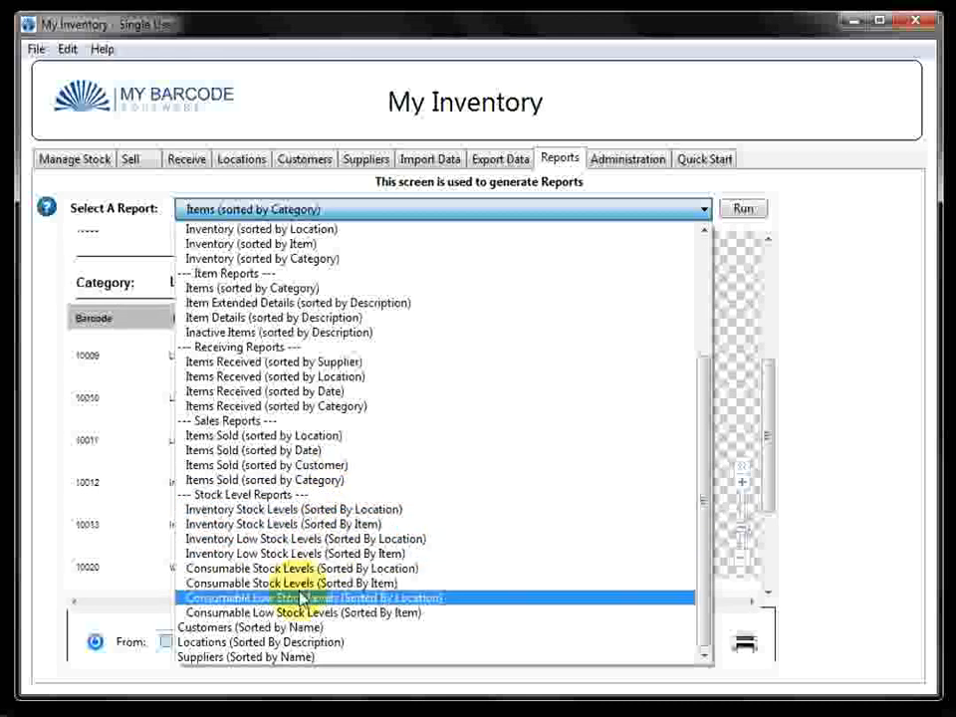
click(807, 395)
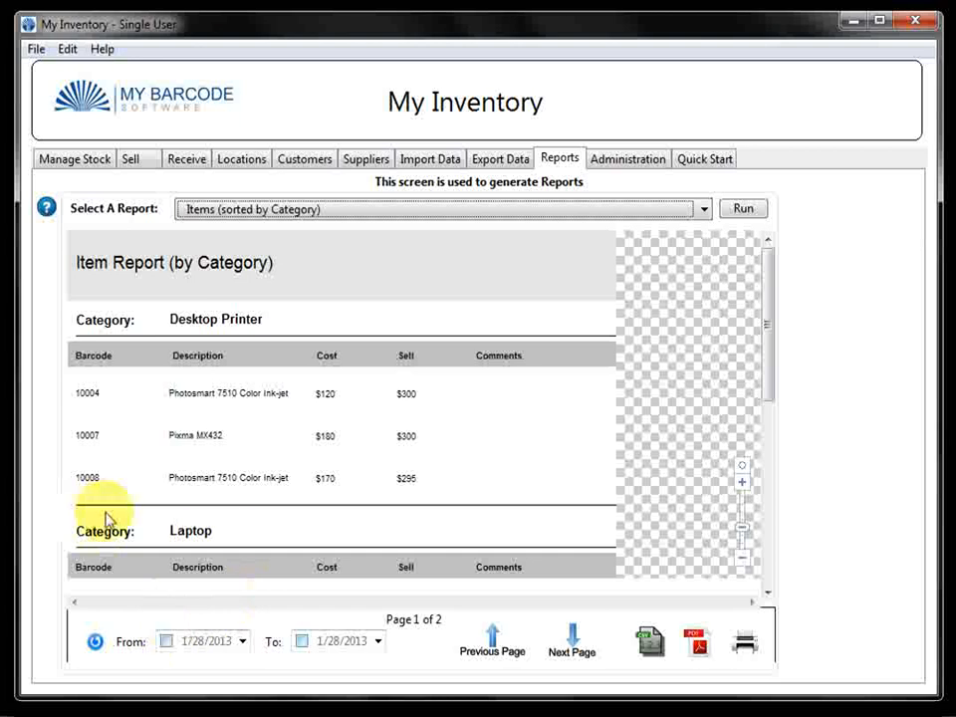
click(167, 646)
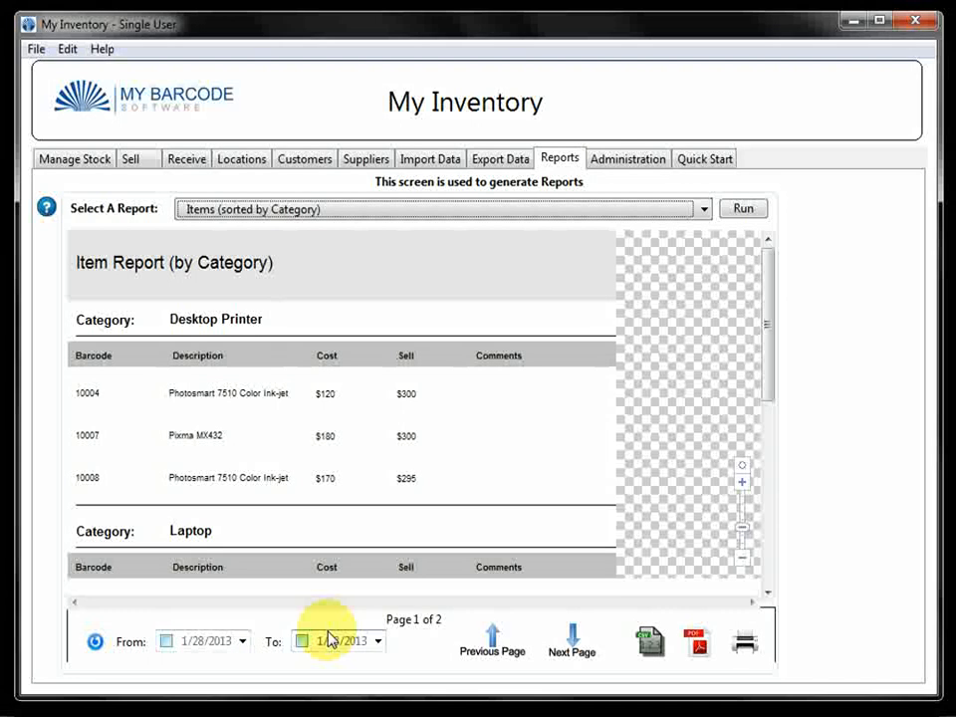
- Review the administration screen's global options and database management tools, and view the Quick Start overview
click(616, 163)
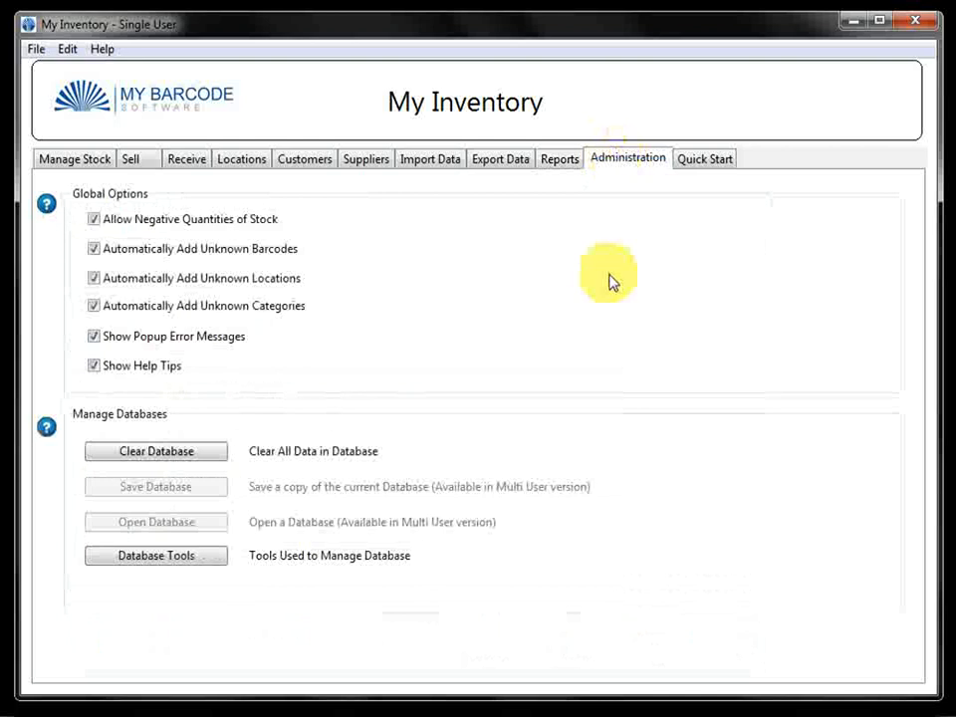
mouse_move(603, 294)
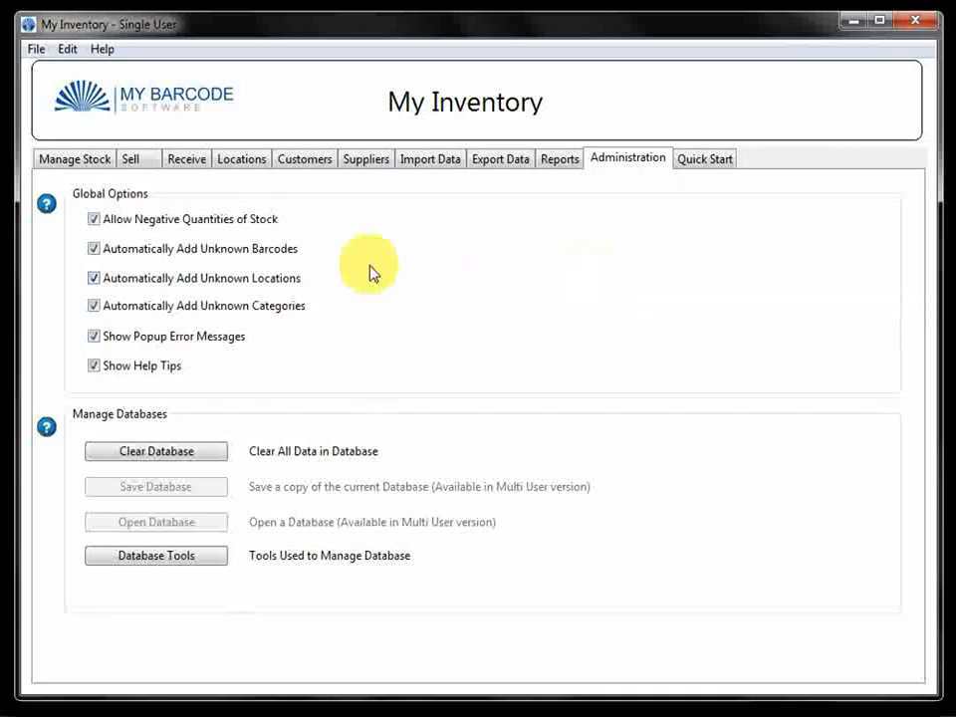
mouse_move(238, 224)
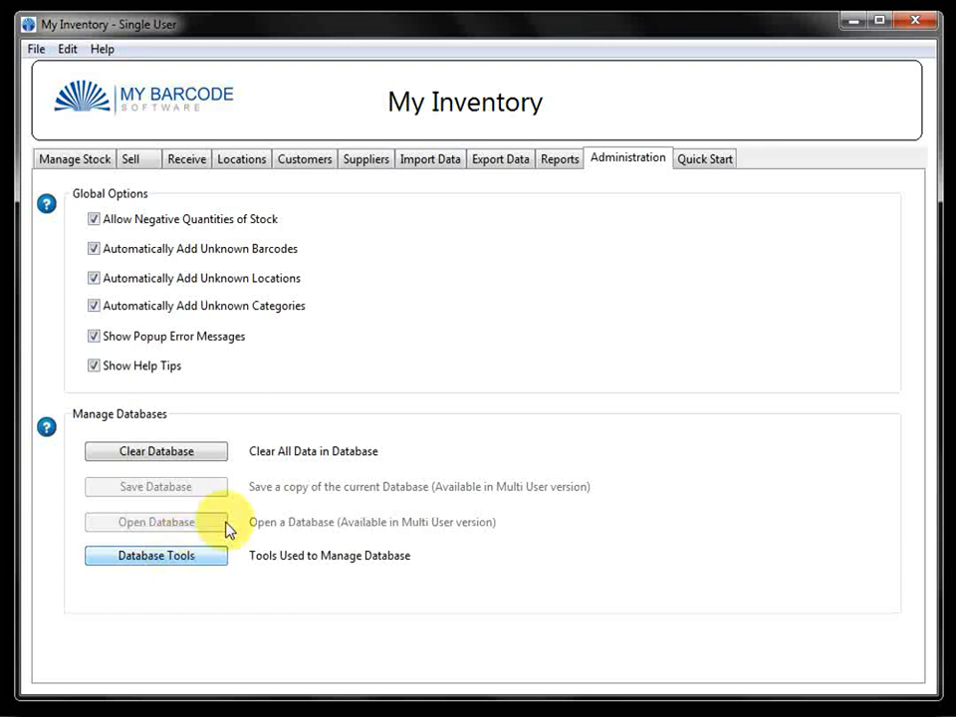
click(712, 163)
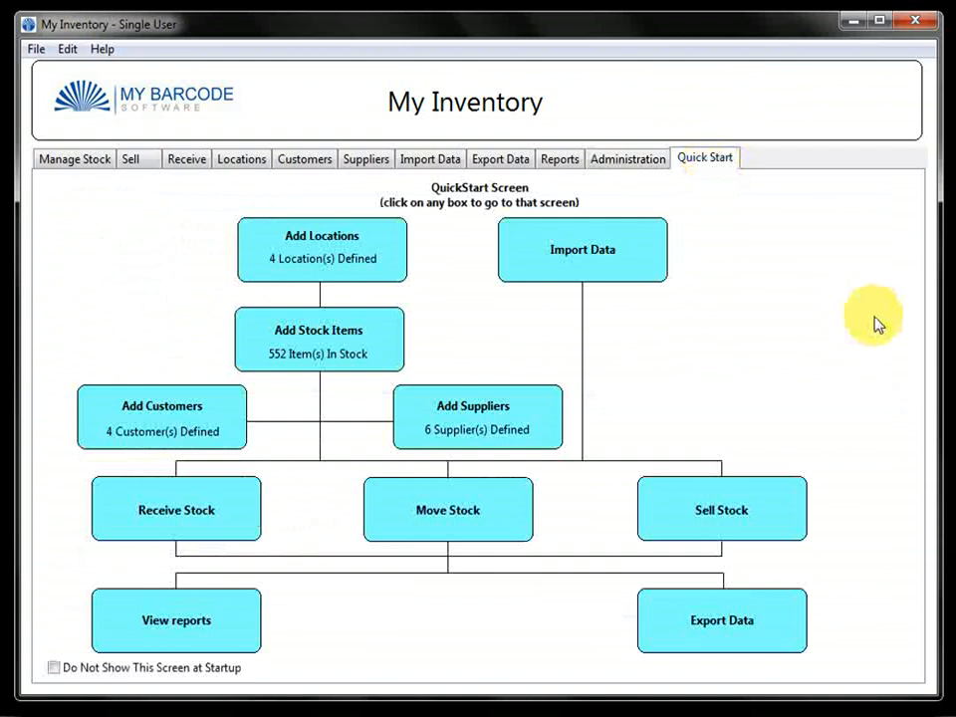